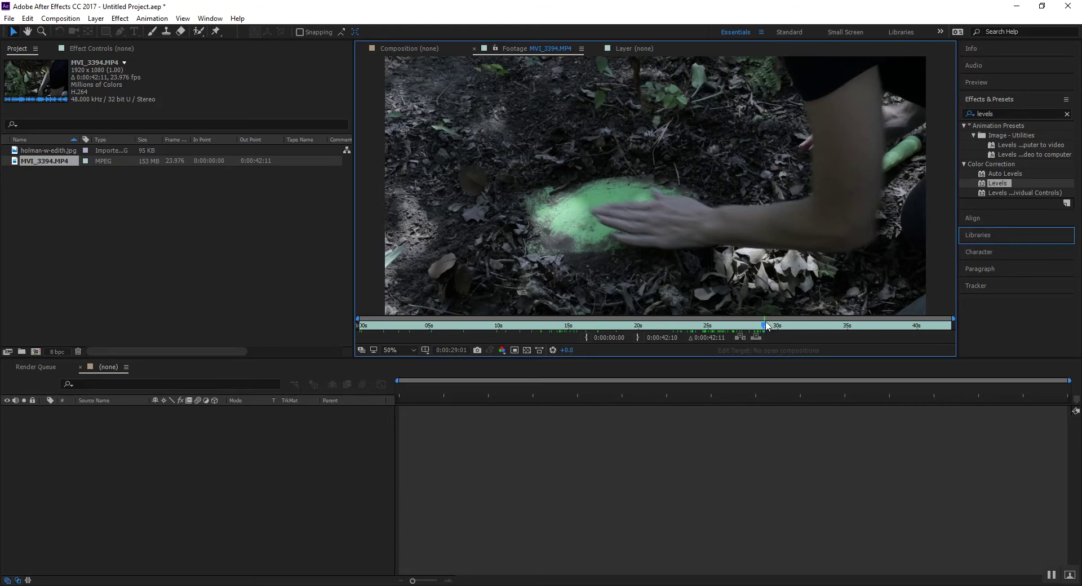
# Set the project's color depth to 16 bits per channel.
pyautogui.click(768, 328)
pyautogui.moveTo(770, 330); pyautogui.dragTo(815, 323)
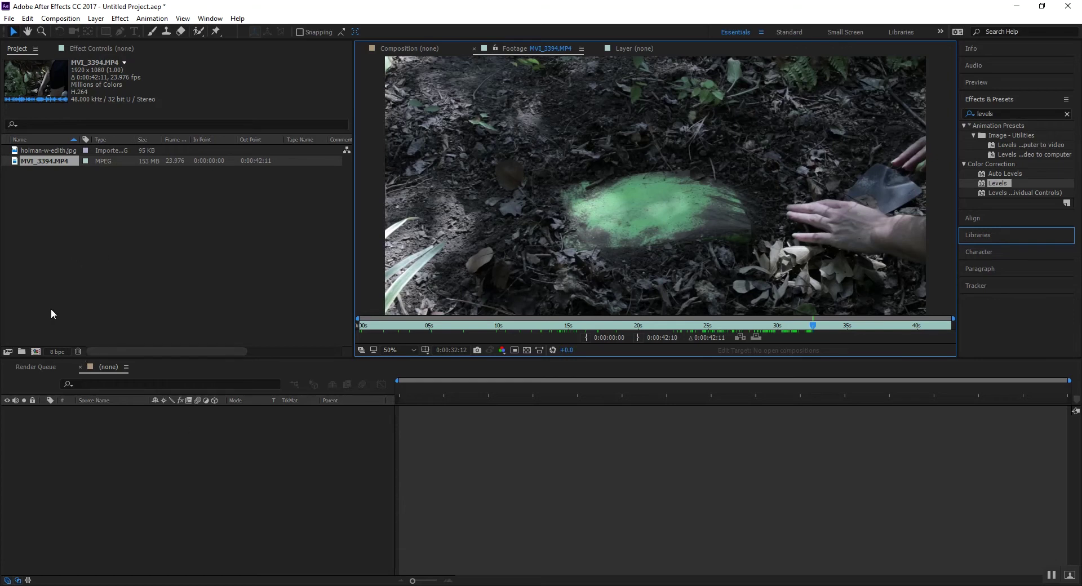
pyautogui.click(57, 352)
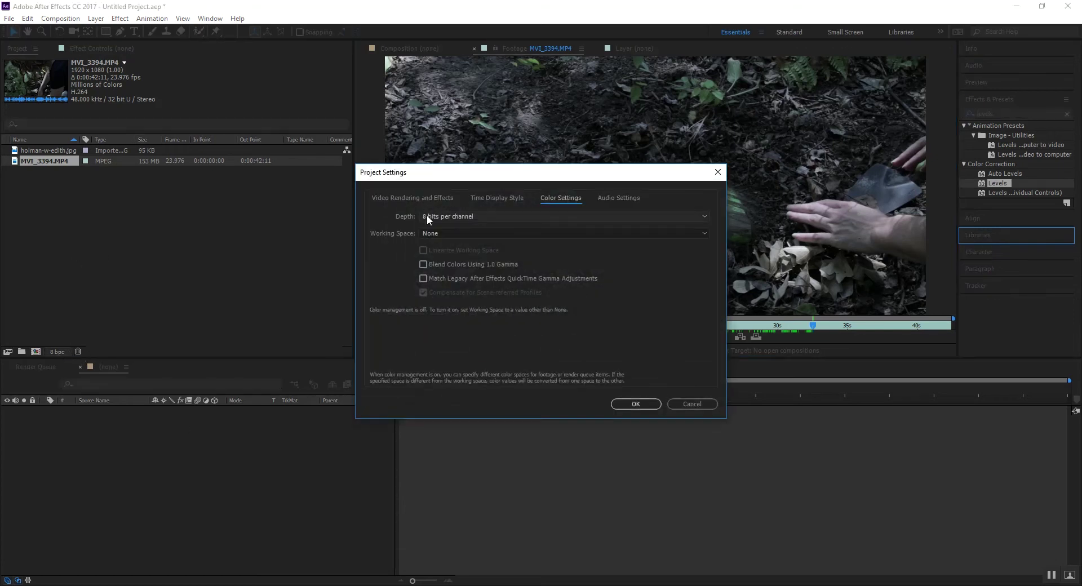
pyautogui.click(460, 217)
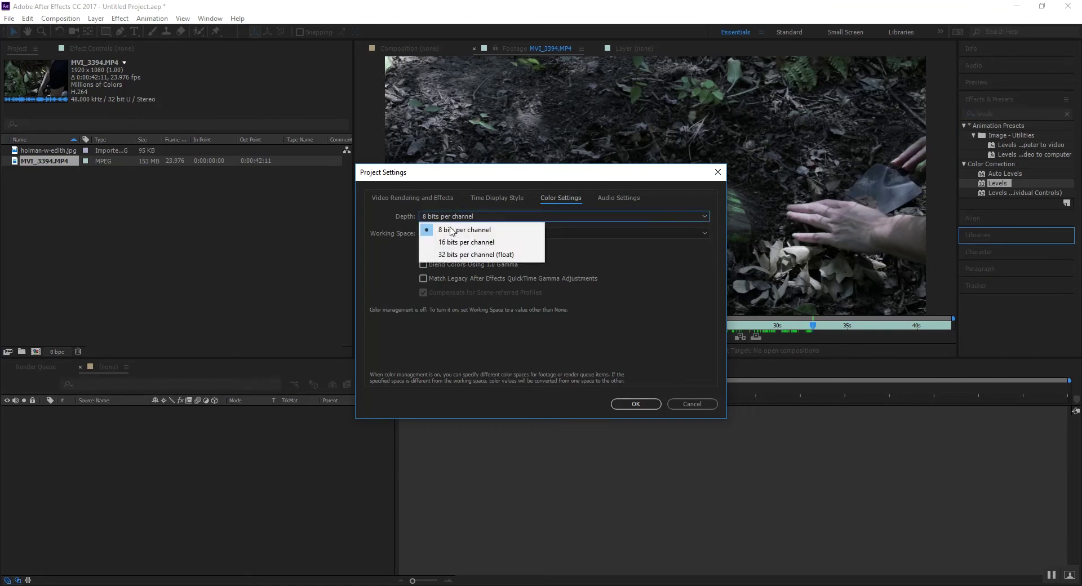
pyautogui.click(441, 241)
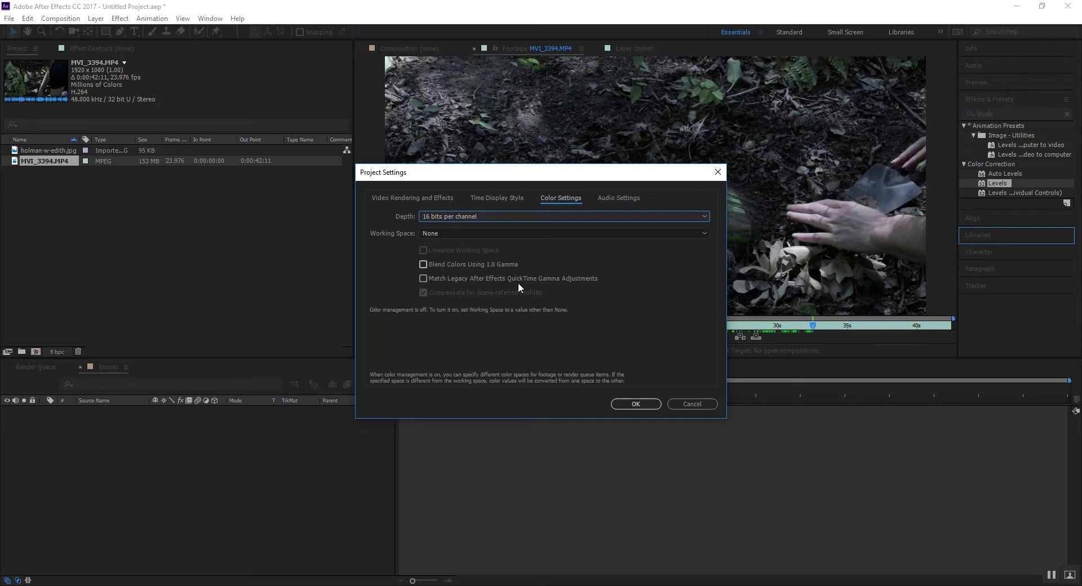
pyautogui.click(636, 404)
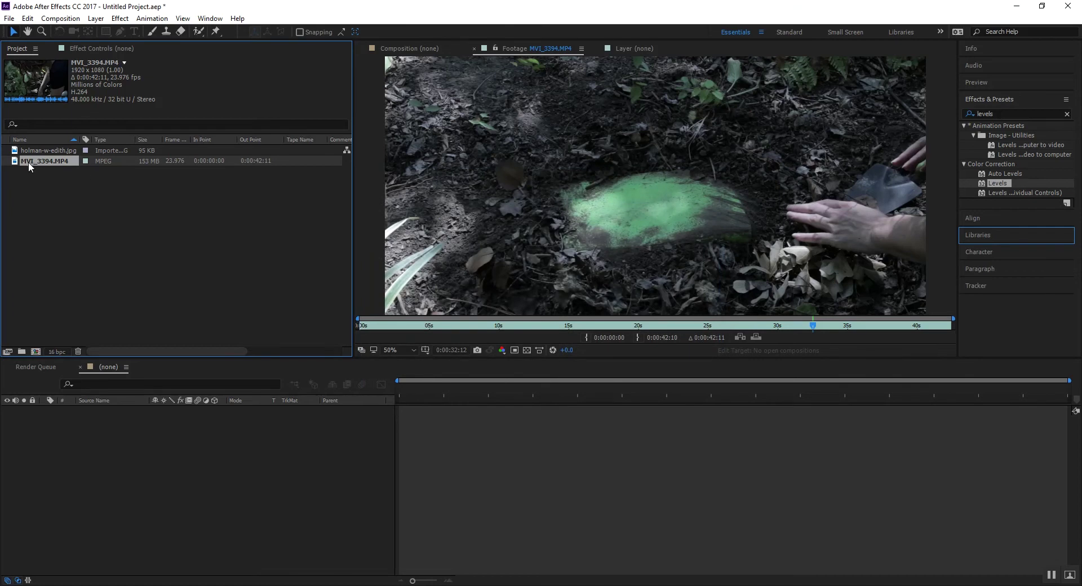
# Create a composition from the MVI_3394.MP4 footage and rename its layer to Source.
pyautogui.moveTo(15, 164); pyautogui.dragTo(36, 351)
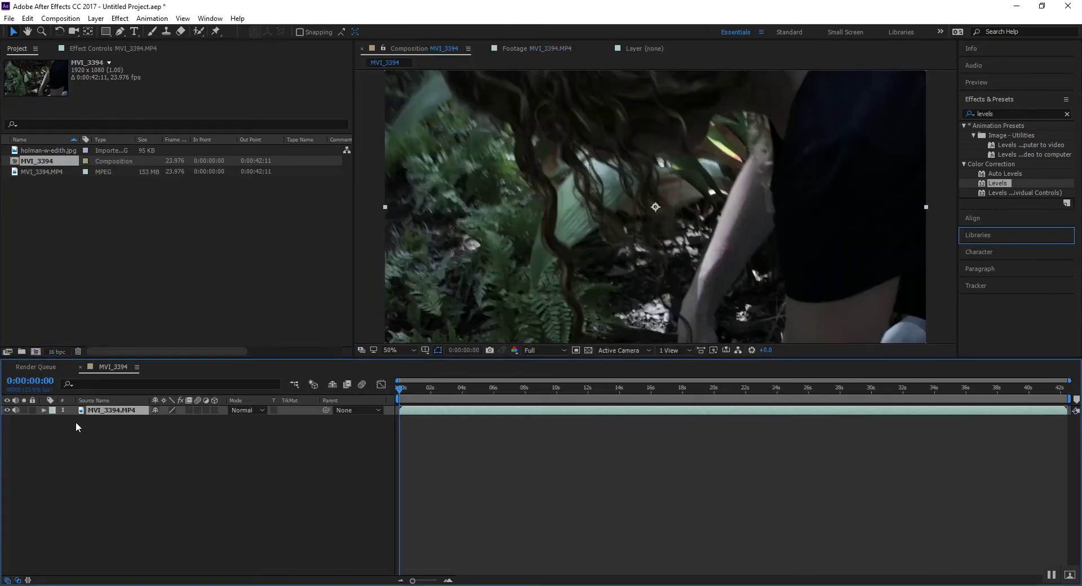
pyautogui.rightClick(101, 411)
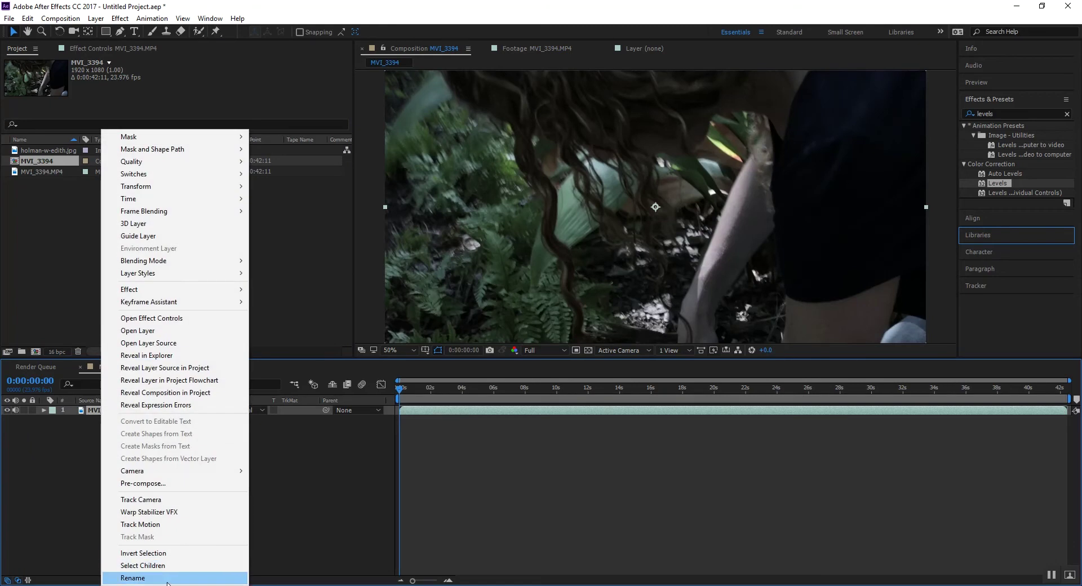
pyautogui.click(167, 580)
pyautogui.write('z')
pyautogui.write('Source')
pyautogui.press('Return')
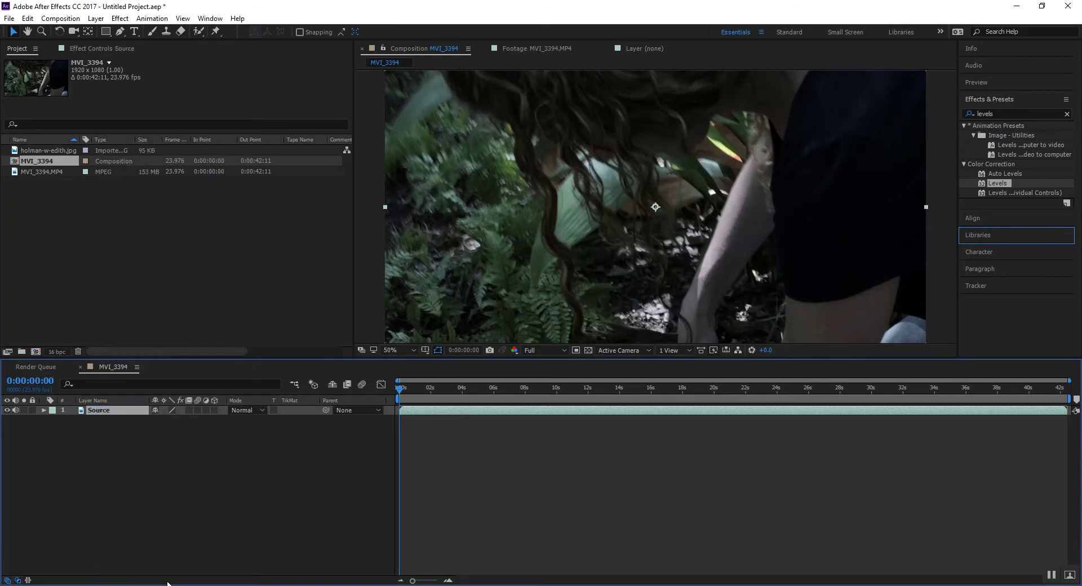
# Split the footage layer at 0:00:23:12 and again at 0:00:34:04.
pyautogui.moveTo(398, 394); pyautogui.dragTo(772, 408)
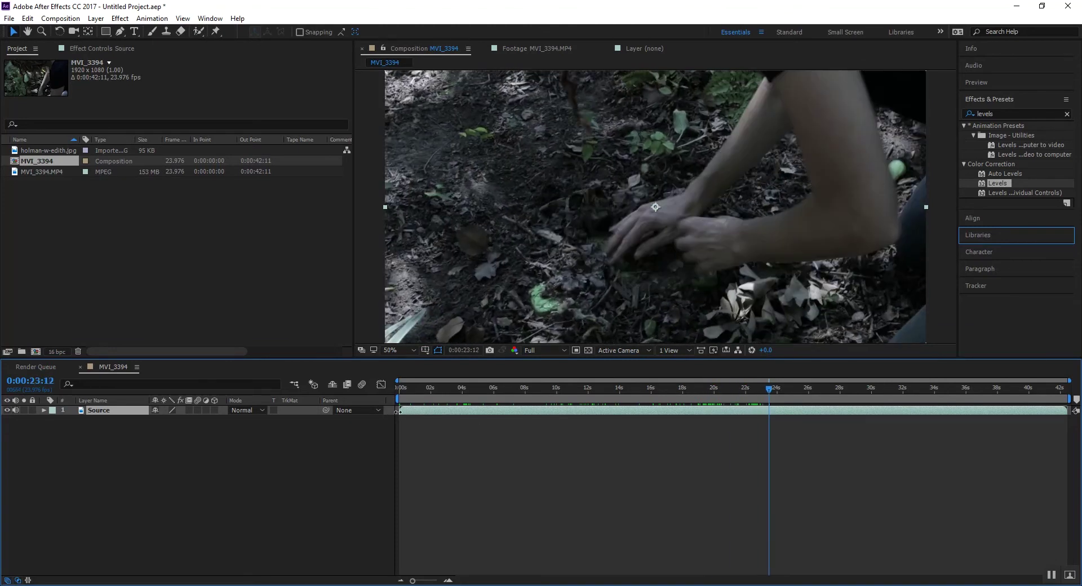
pyautogui.hotkey('ctrl', 'shift', 'd')
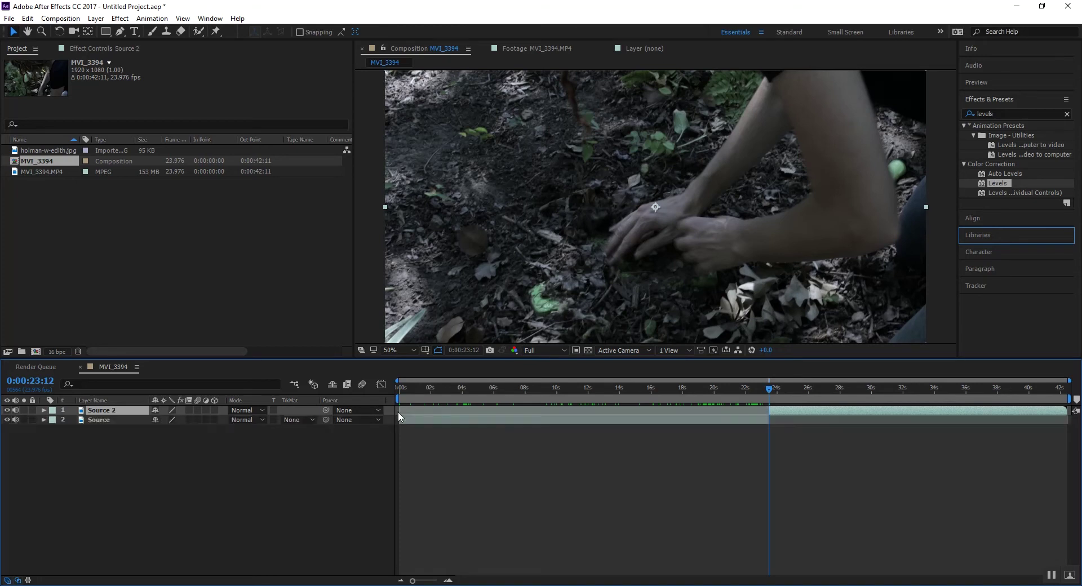
pyautogui.moveTo(766, 394); pyautogui.dragTo(937, 395)
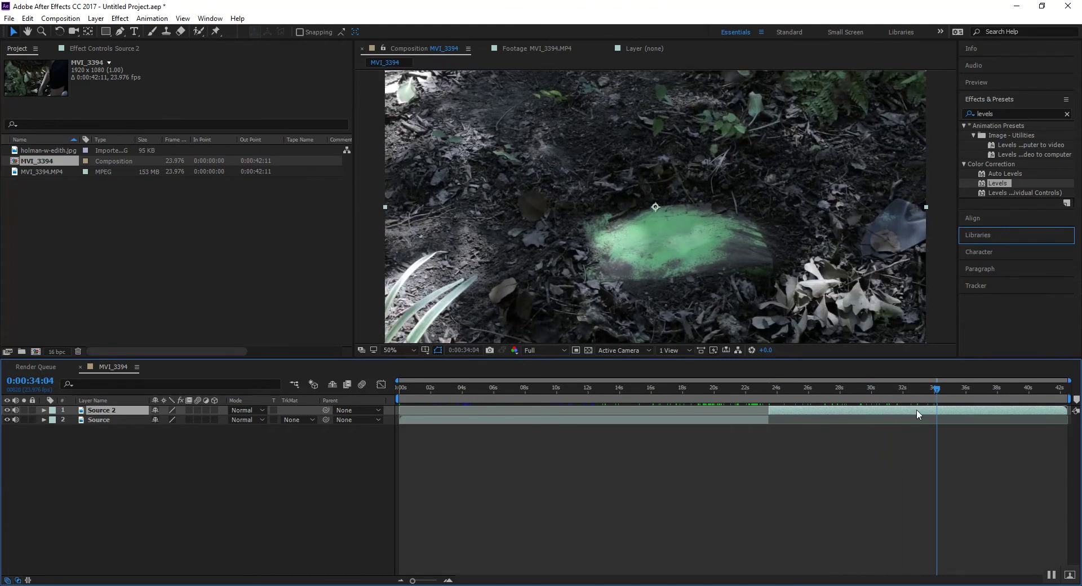
pyautogui.hotkey('ctrl', 'shift', 'd')
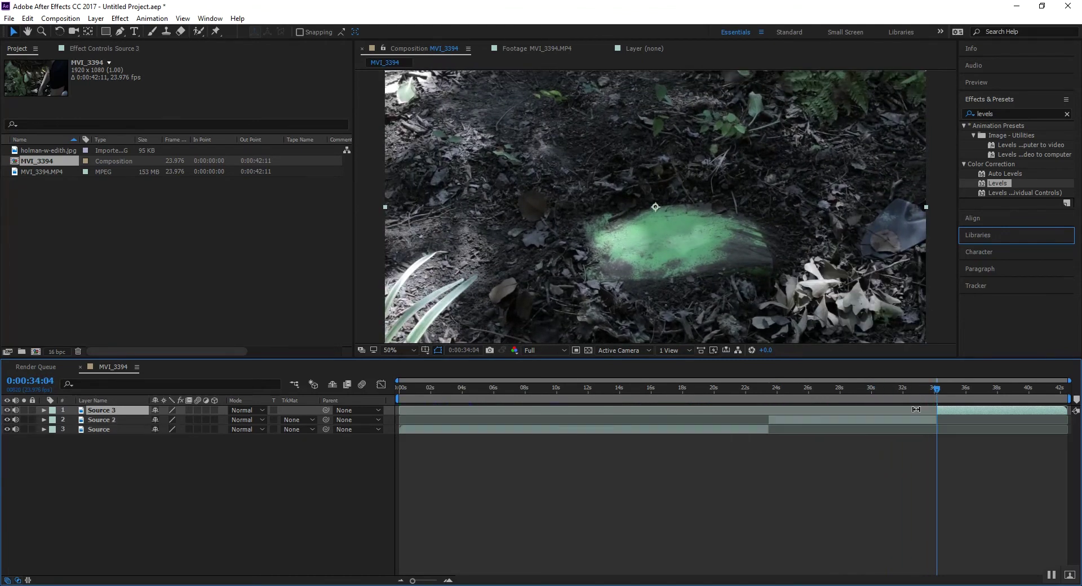
pyautogui.click(663, 490)
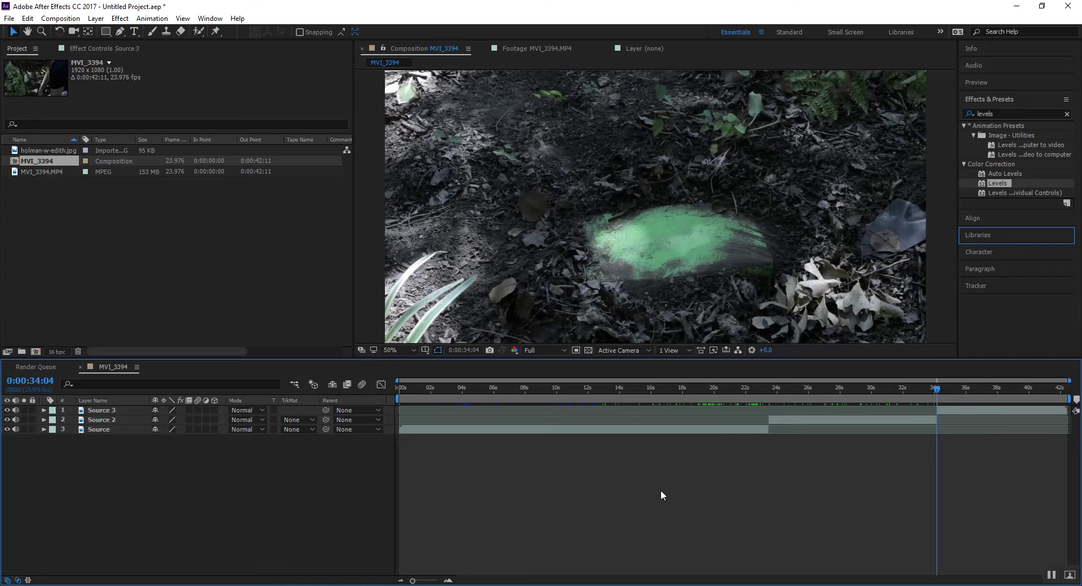
# Delete the Source 3 and Source layers, keeping only the middle segment of the footage.
pyautogui.click(132, 409)
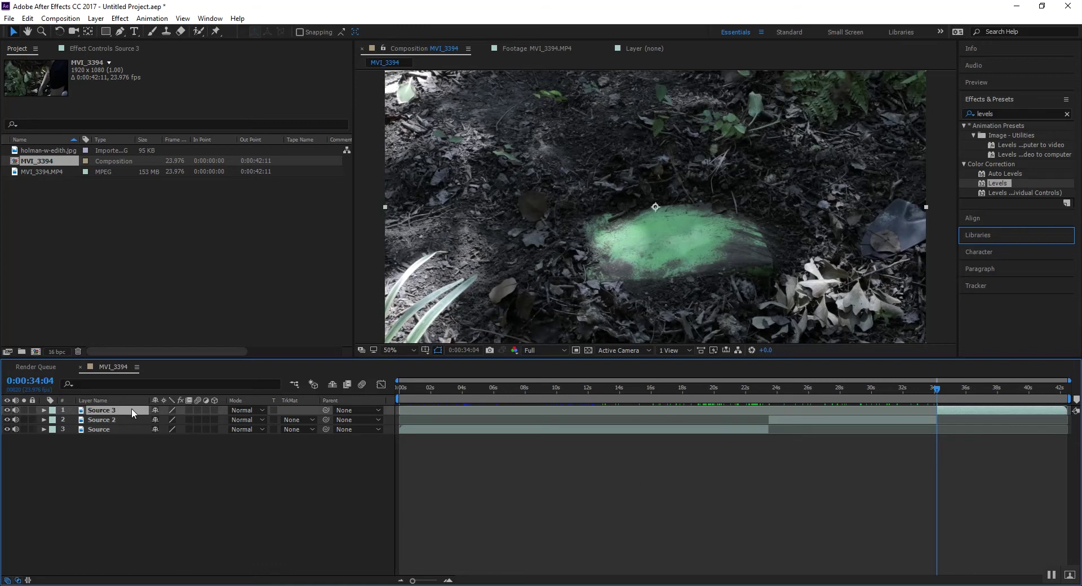
pyautogui.press('Delete')
pyautogui.click(127, 419)
pyautogui.press('Delete')
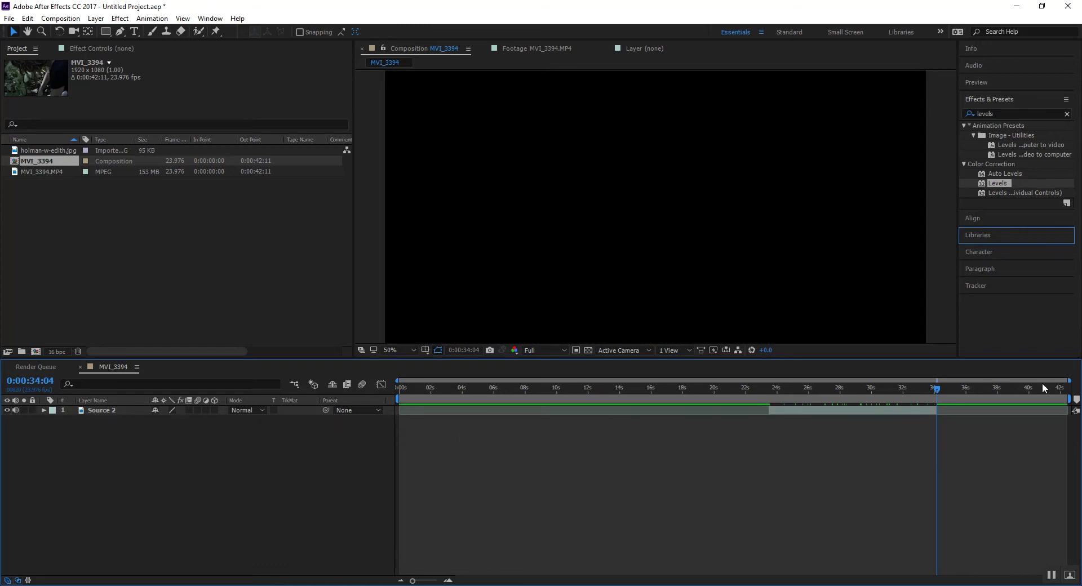
# Fit the work area around the remaining Source 2 segment and trim the composition to it.
pyautogui.moveTo(1070, 399); pyautogui.dragTo(940, 395)
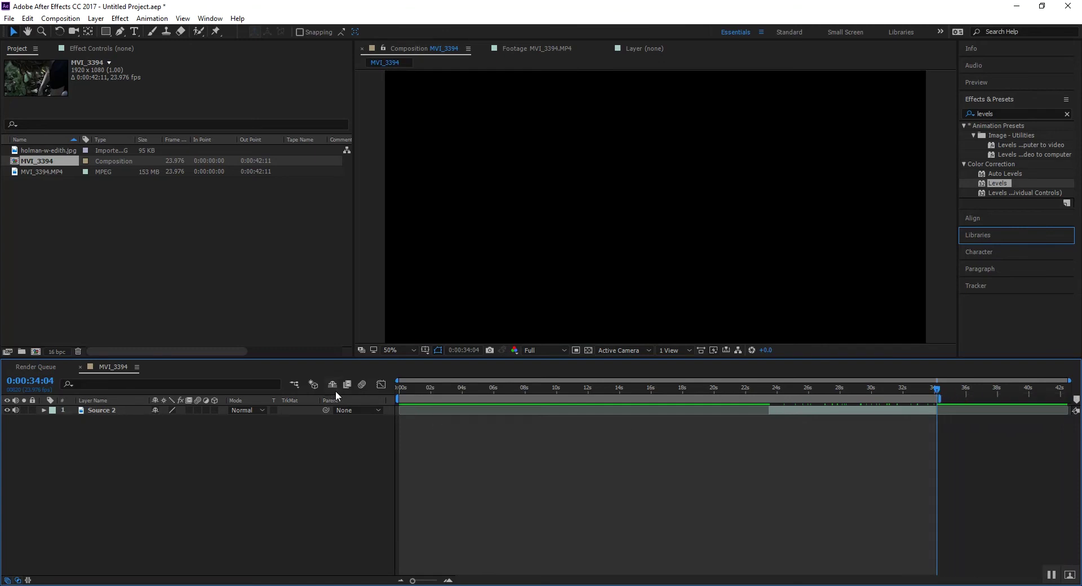
pyautogui.moveTo(395, 399); pyautogui.dragTo(764, 415)
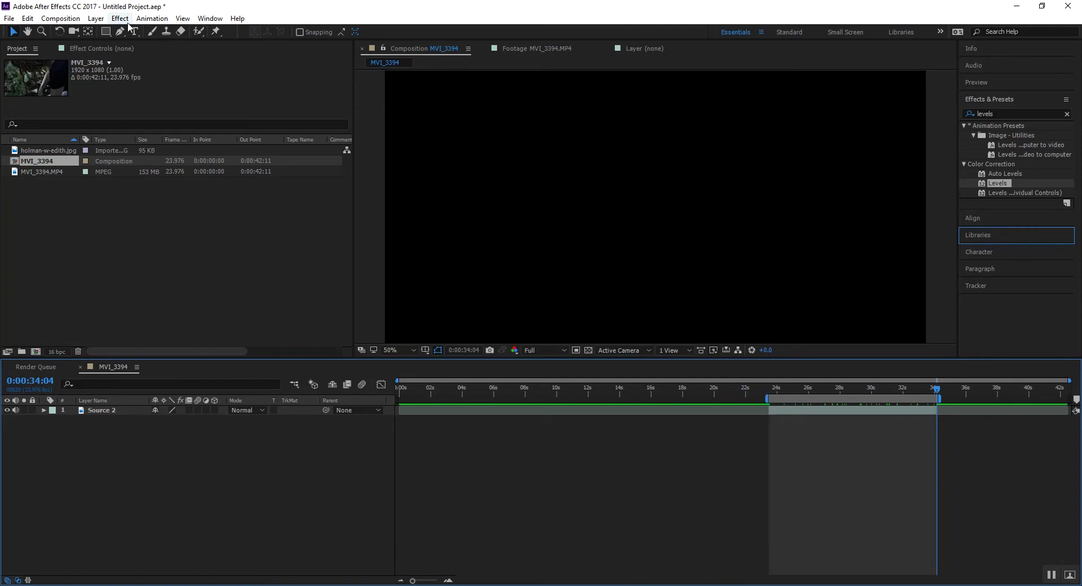
pyautogui.click(61, 18)
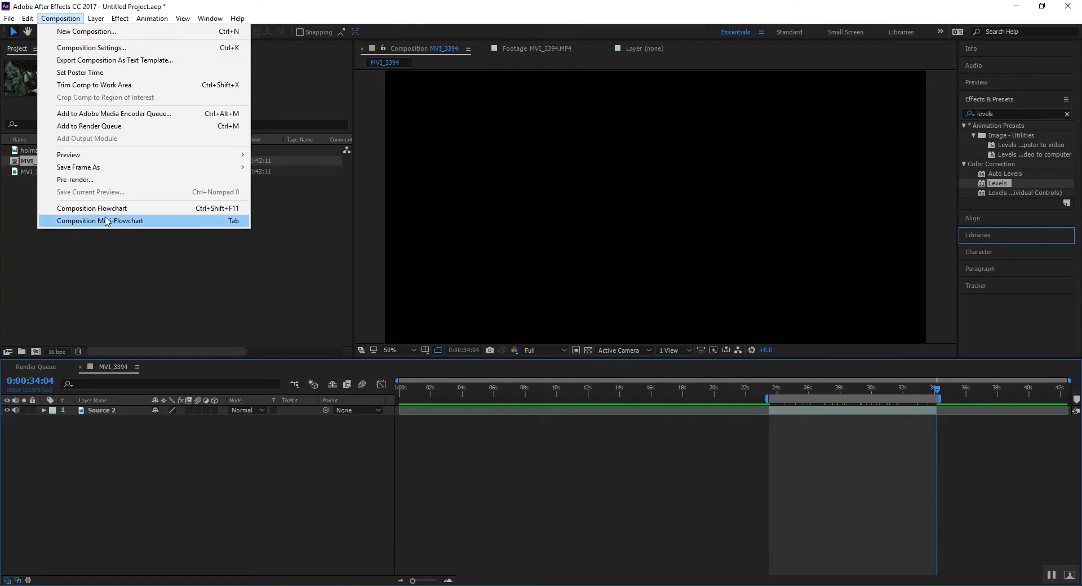
pyautogui.click(102, 85)
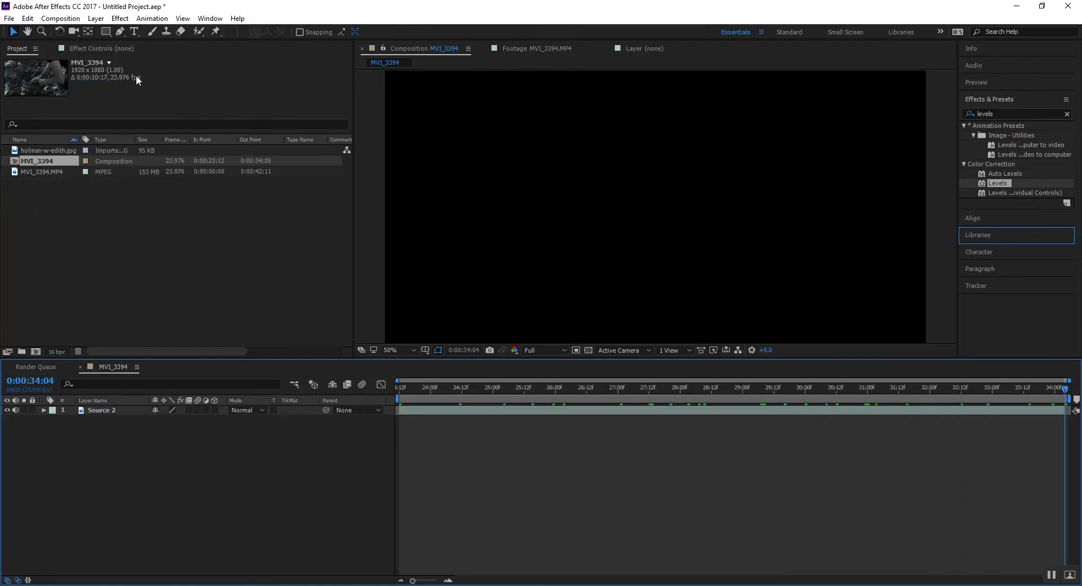
# Play back the trimmed composition from near its start to review the shot.
pyautogui.moveTo(1067, 393); pyautogui.dragTo(408, 417)
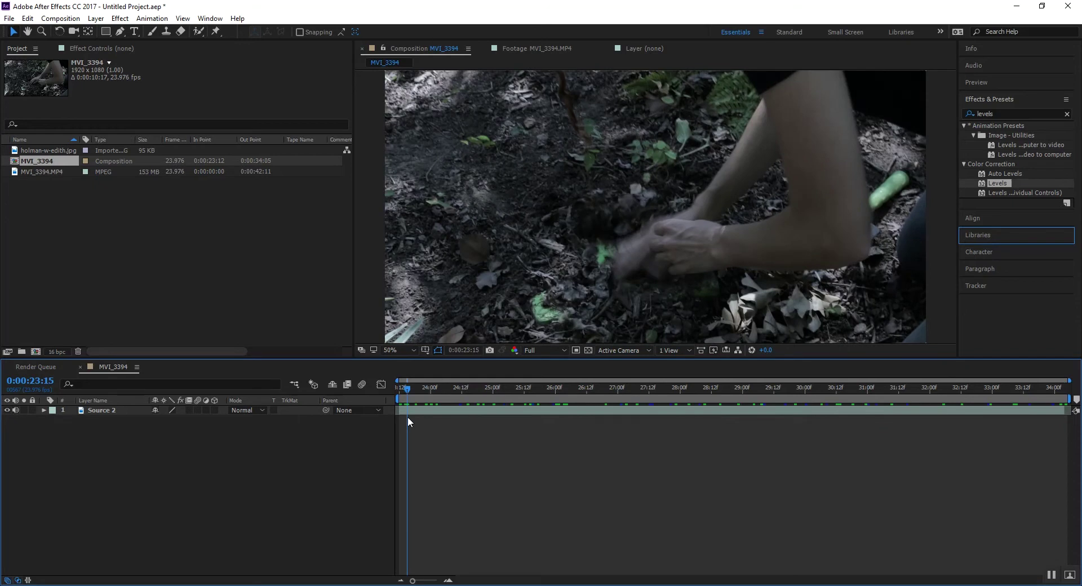
pyautogui.press('space')
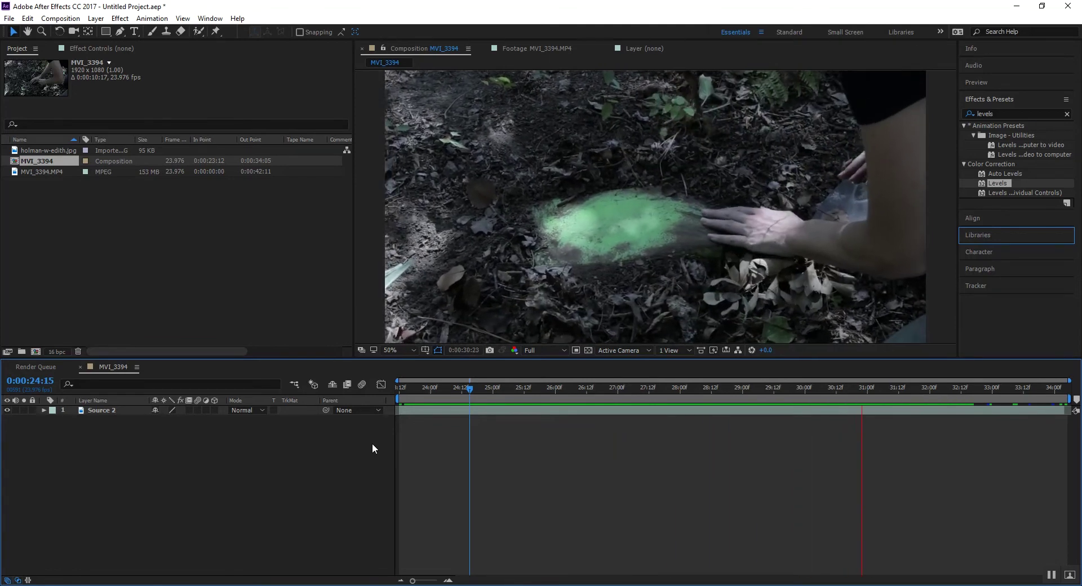
pyautogui.press('space')
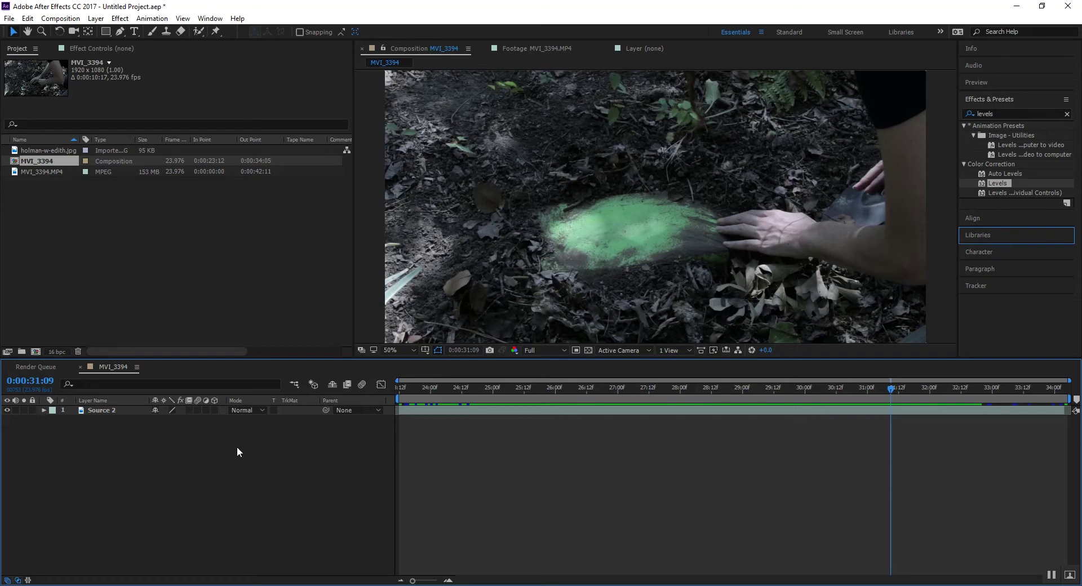
# Launch mocha AE from the Source 2 layer, dismiss its new project dialog and return to After Effects.
pyautogui.click(140, 414)
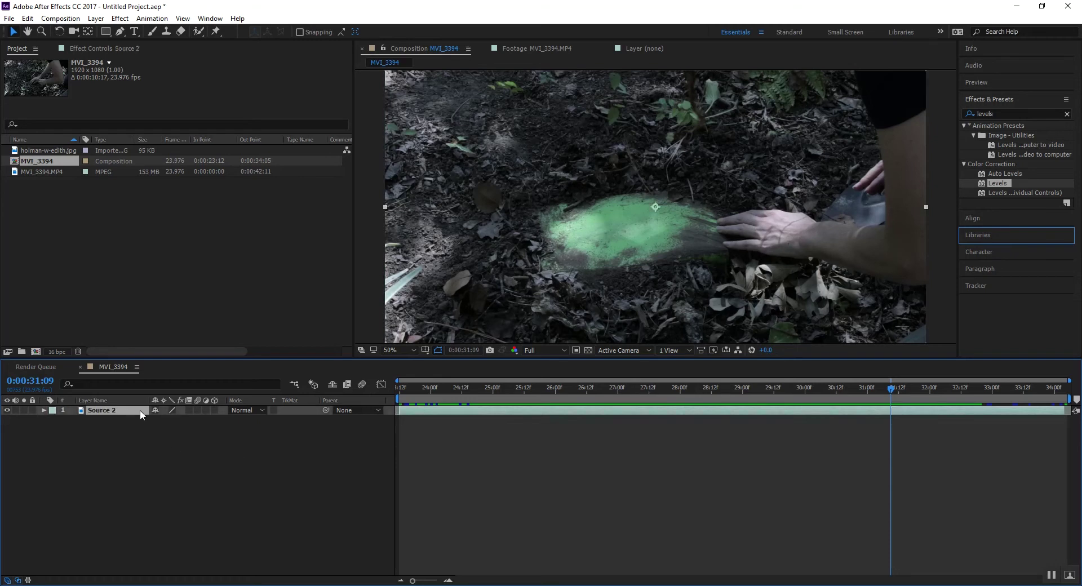
pyautogui.click(152, 19)
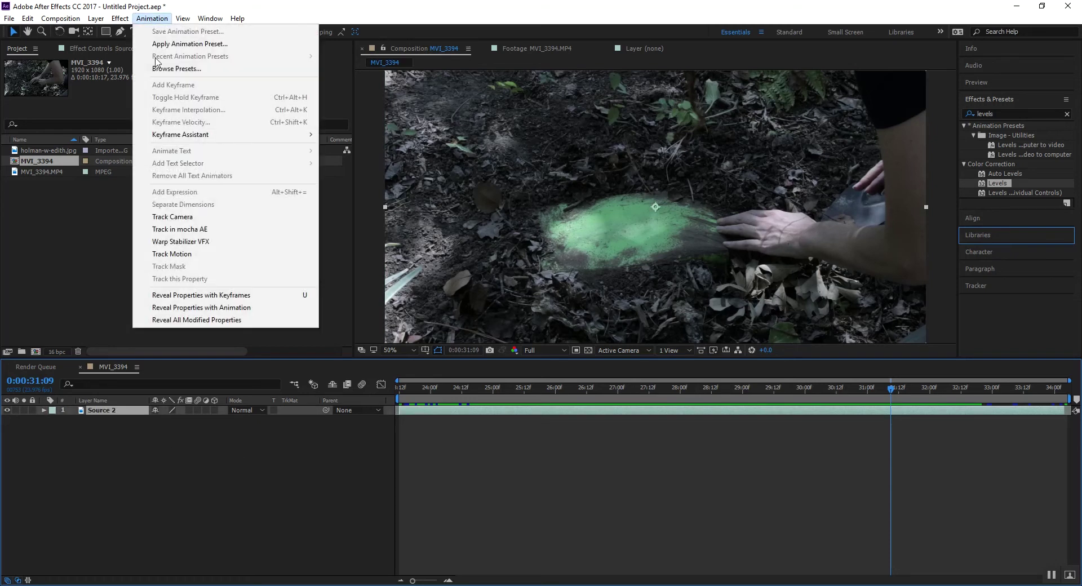
pyautogui.click(203, 230)
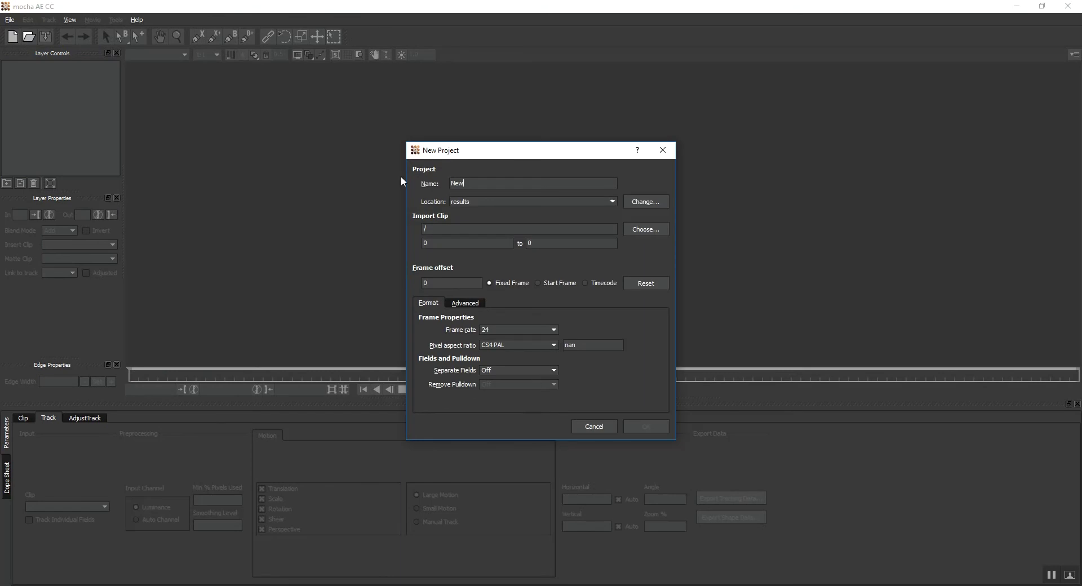
pyautogui.click(580, 425)
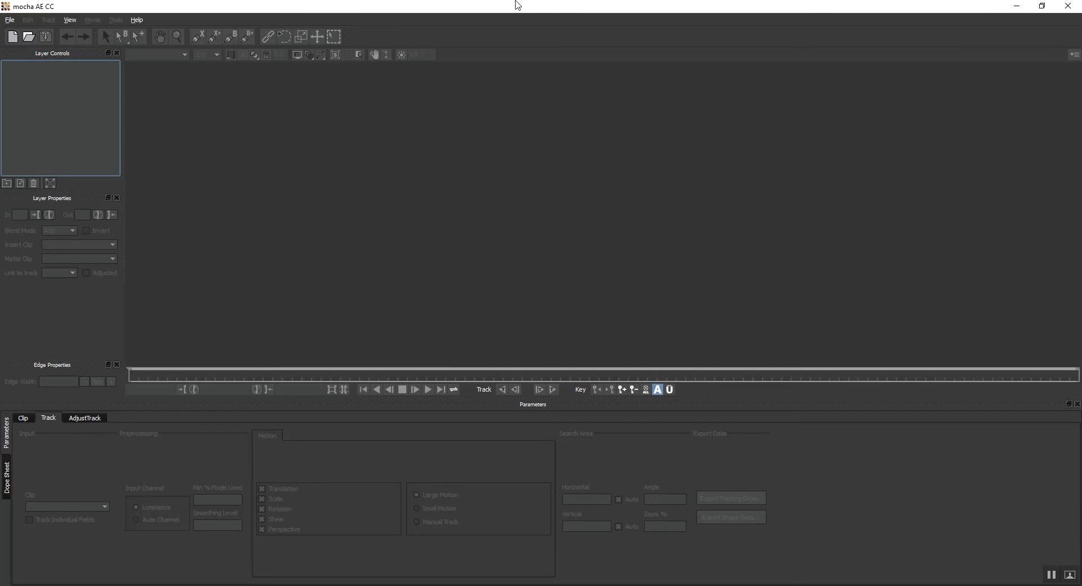
pyautogui.click(1018, 9)
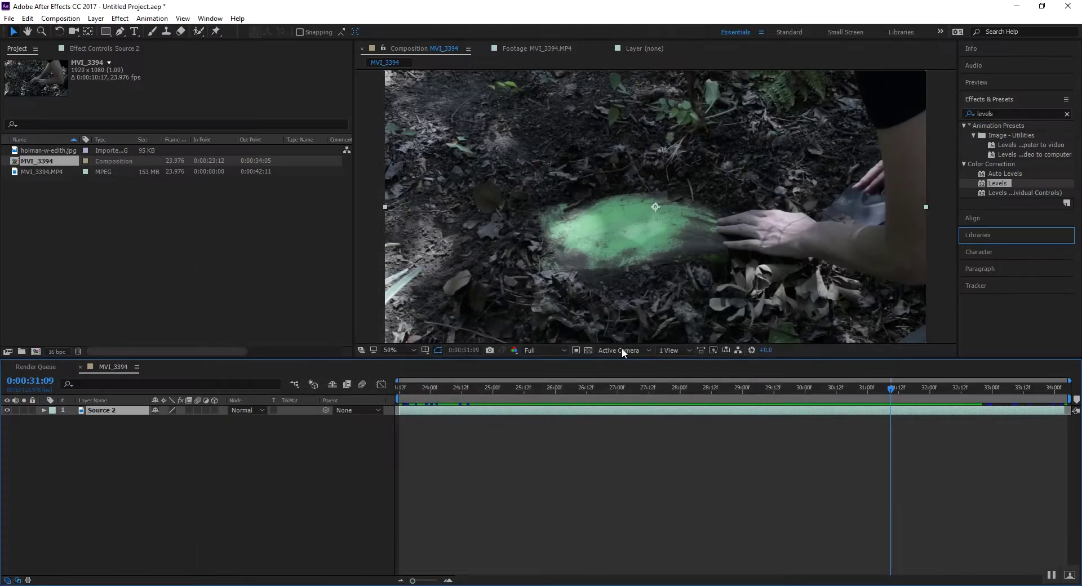
# Add the trimmed MVI_3394 composition to the render queue.
pyautogui.moveTo(891, 388); pyautogui.dragTo(417, 390)
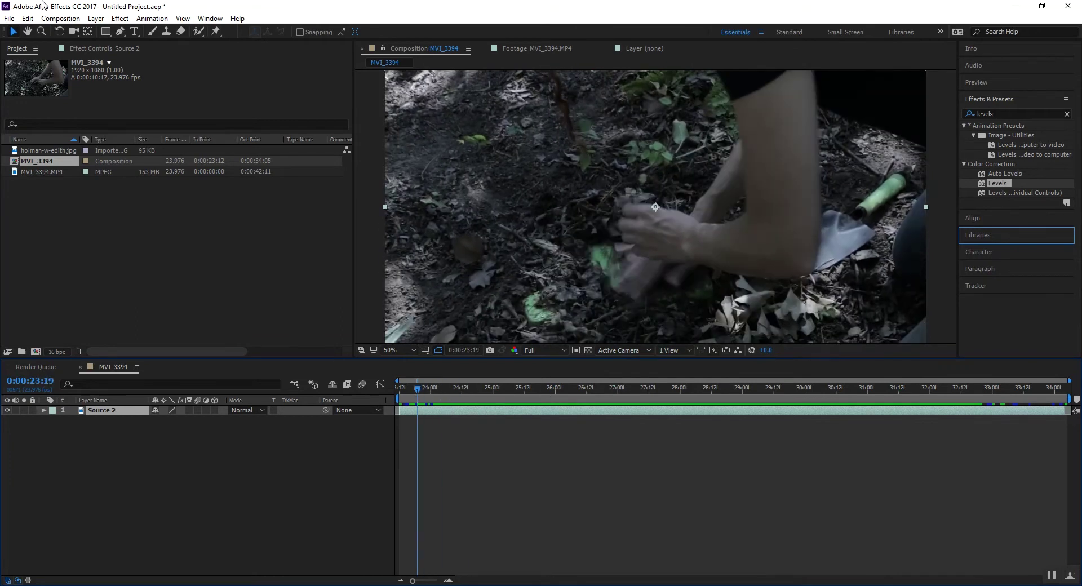
pyautogui.click(9, 18)
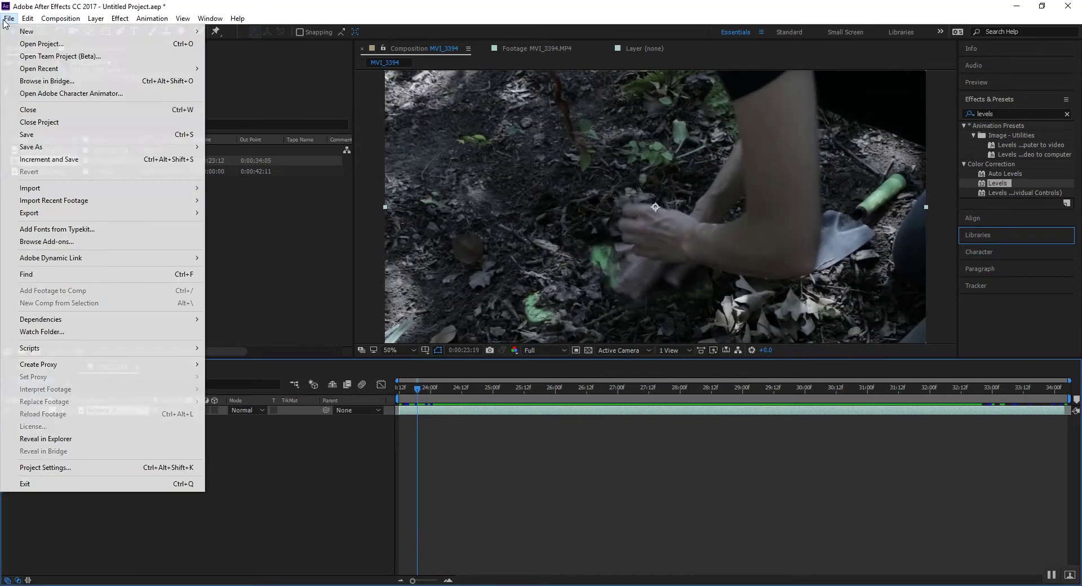
pyautogui.moveTo(57, 214)
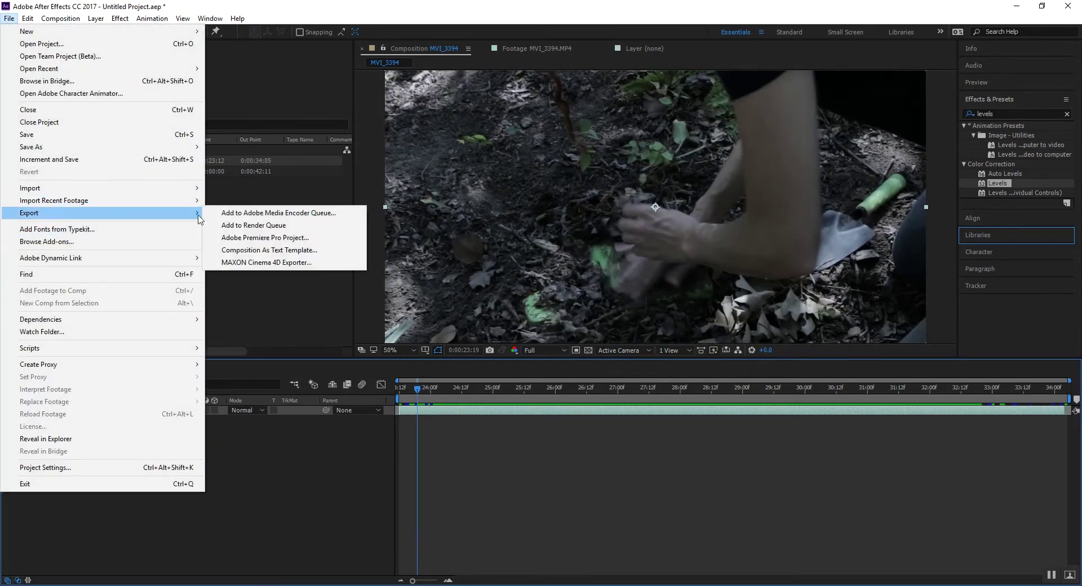
pyautogui.click(281, 226)
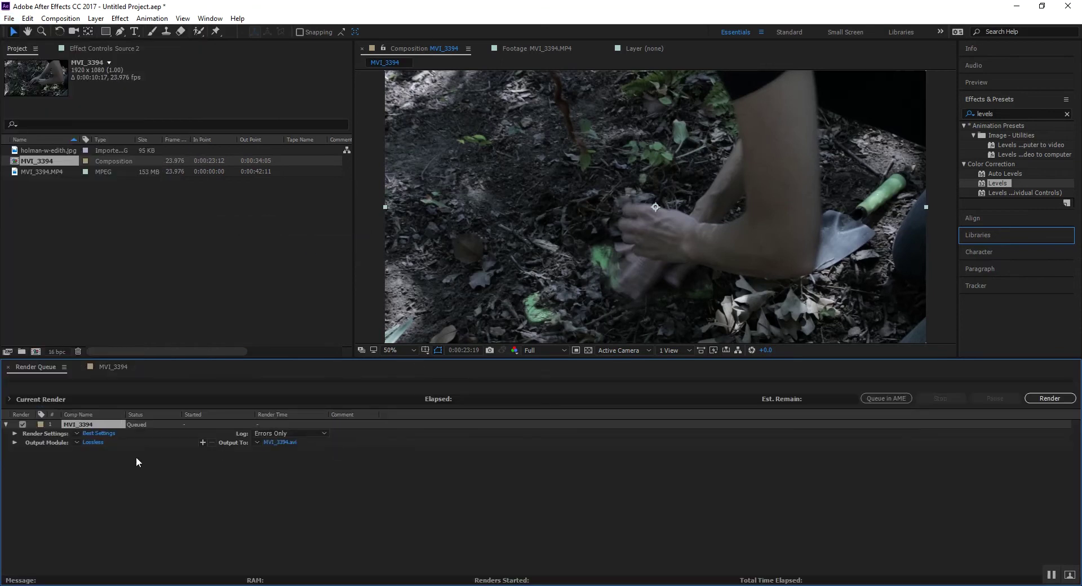
# Set the queued render's output module format to JPEG Sequence.
pyautogui.doubleClick(39, 441)
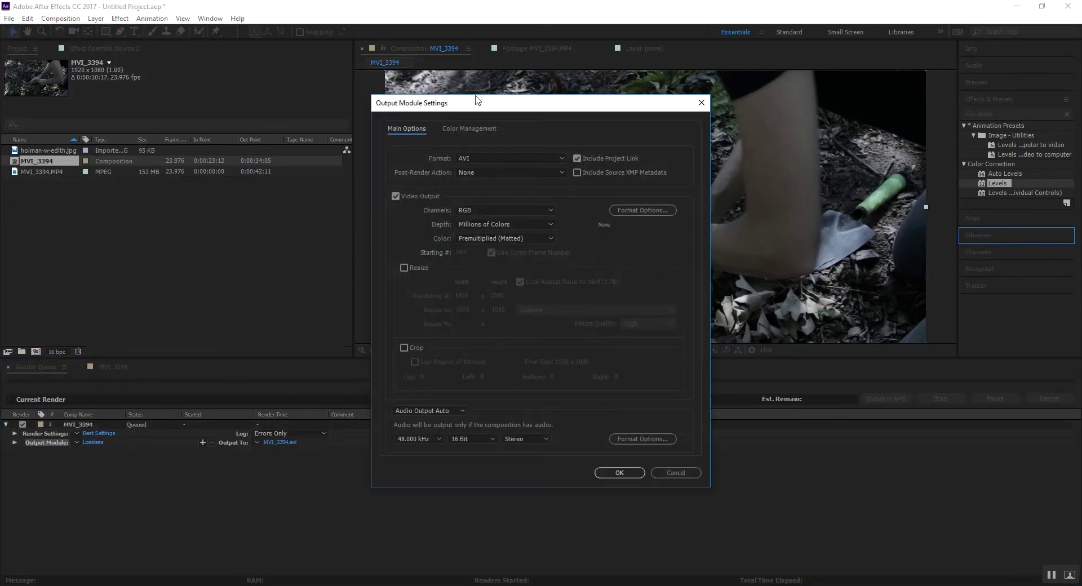
pyautogui.click(554, 153)
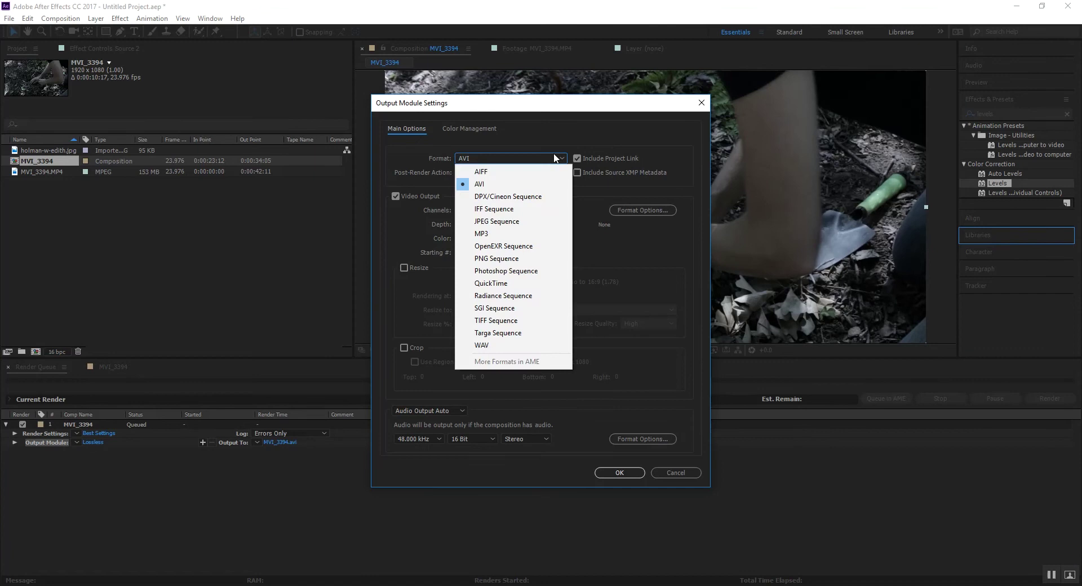
pyautogui.click(516, 221)
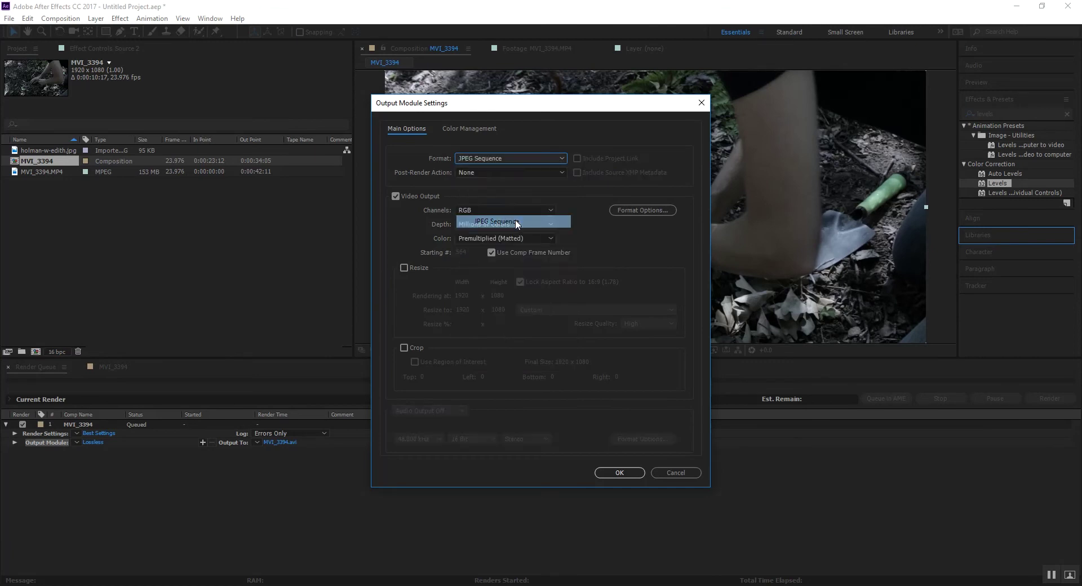
pyautogui.click(619, 472)
# Open the queued render's output destination and delete the existing Matte folder from GraveStone, dismissing the resulting location alerts.
pyautogui.click(283, 444)
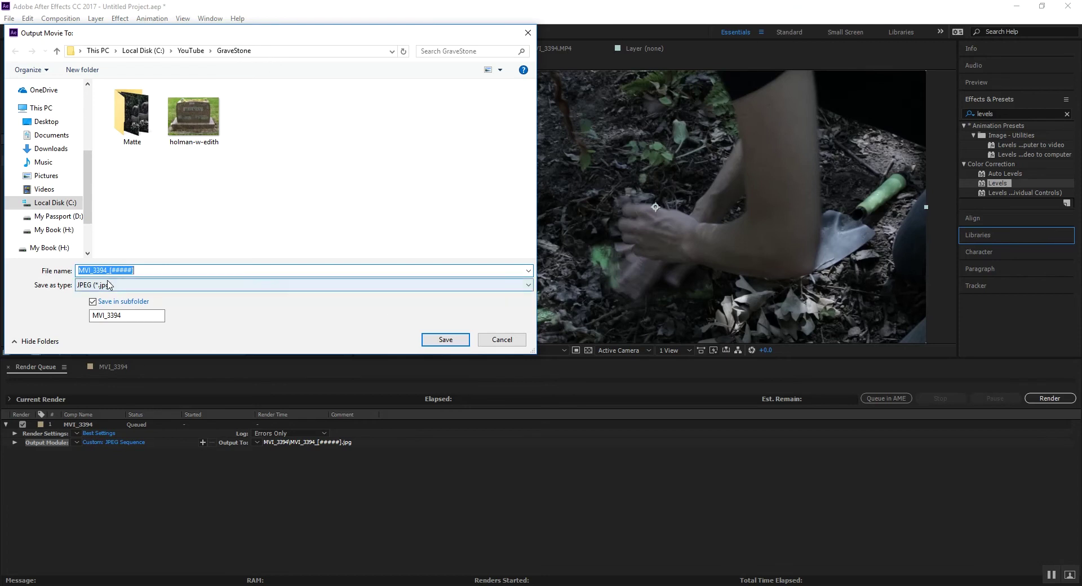
pyautogui.click(144, 110)
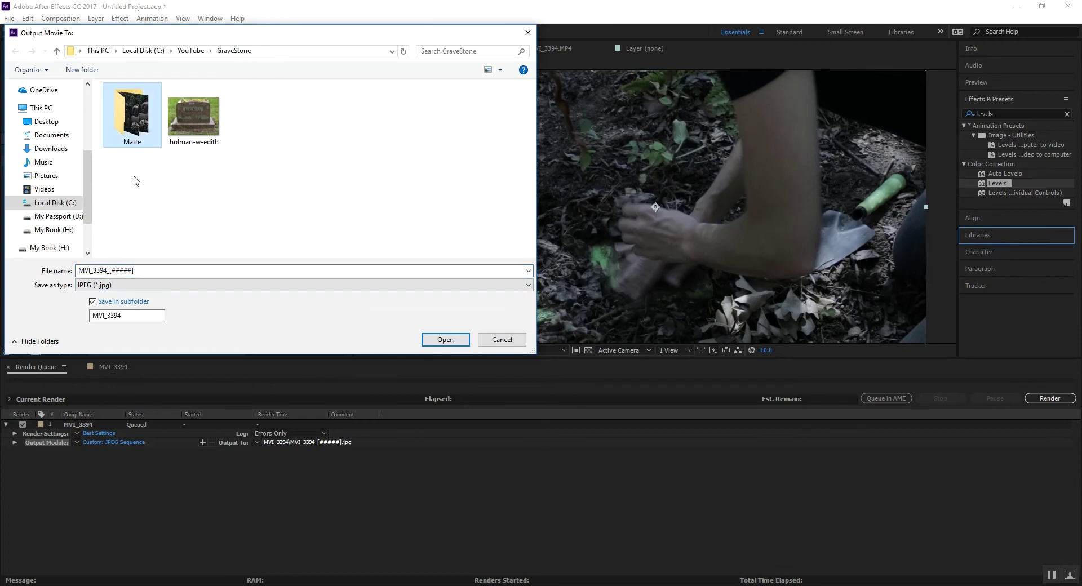
pyautogui.press('Delete')
pyautogui.click(442, 339)
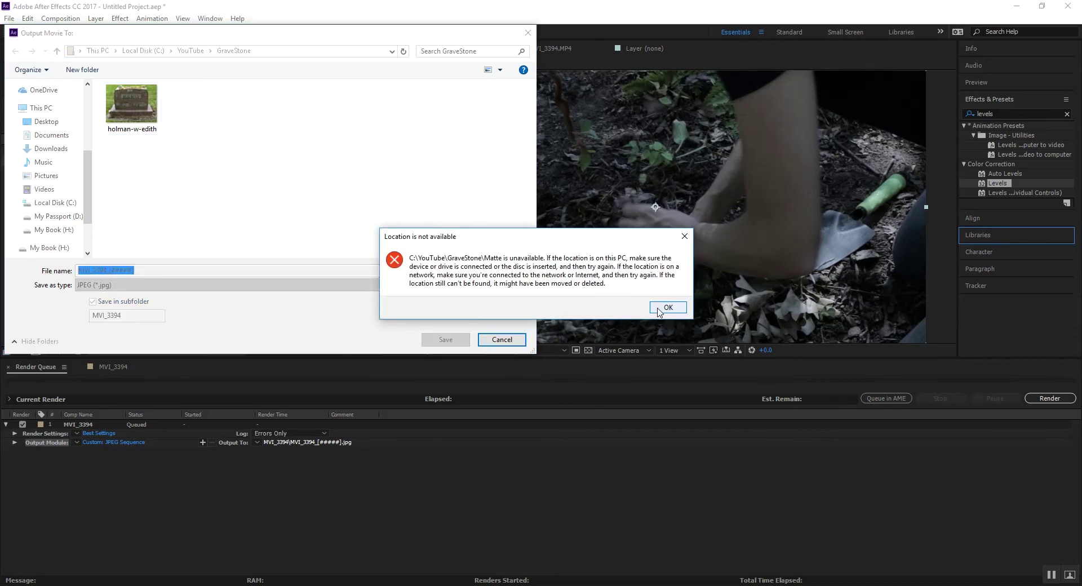
pyautogui.click(660, 309)
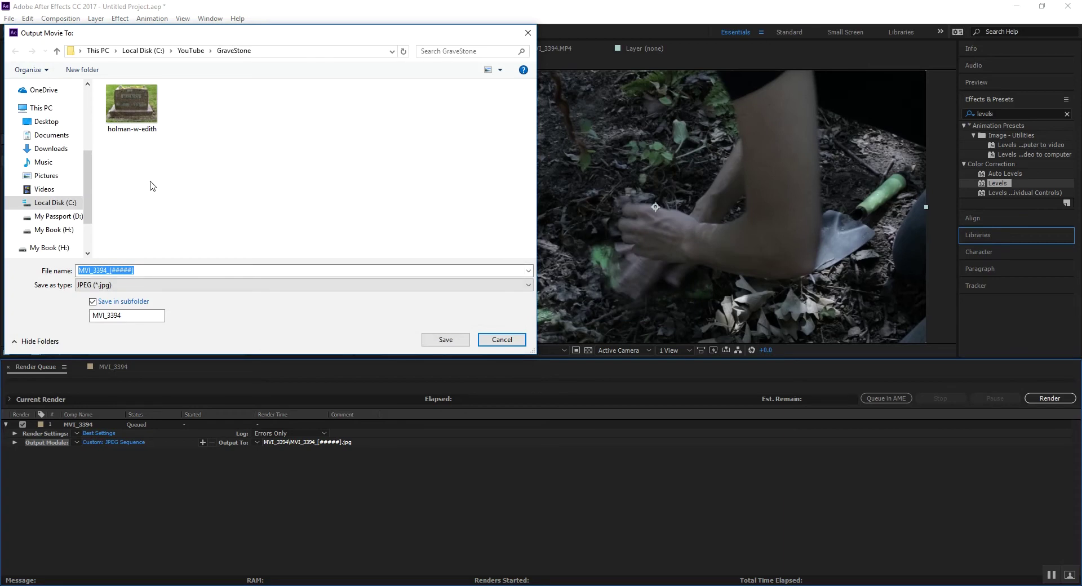
pyautogui.click(430, 338)
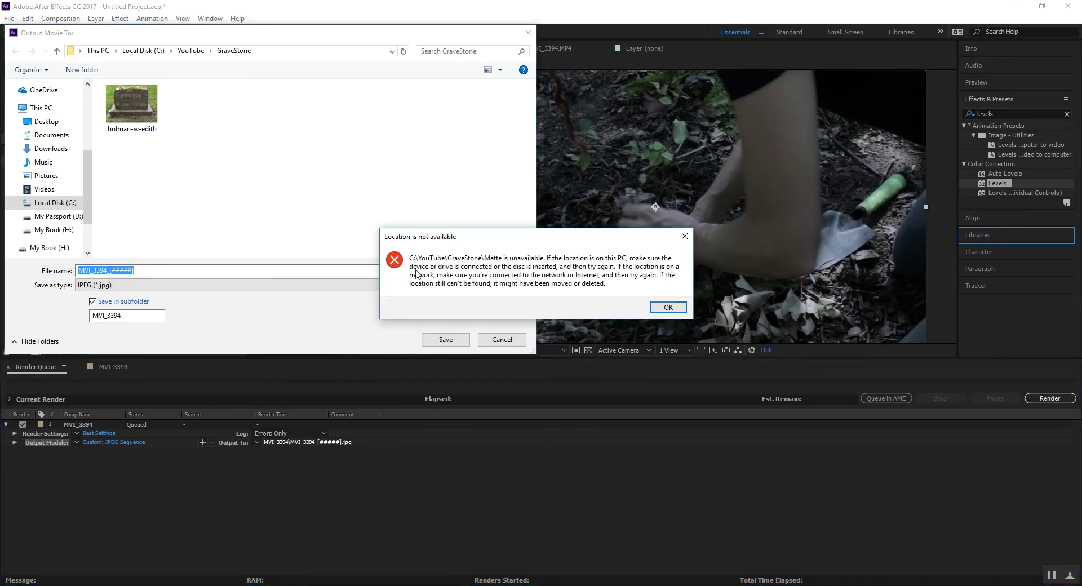
pyautogui.click(671, 309)
# Create a new folder named Matte inside the GraveStone folder.
pyautogui.rightClick(270, 100)
pyautogui.moveTo(311, 220)
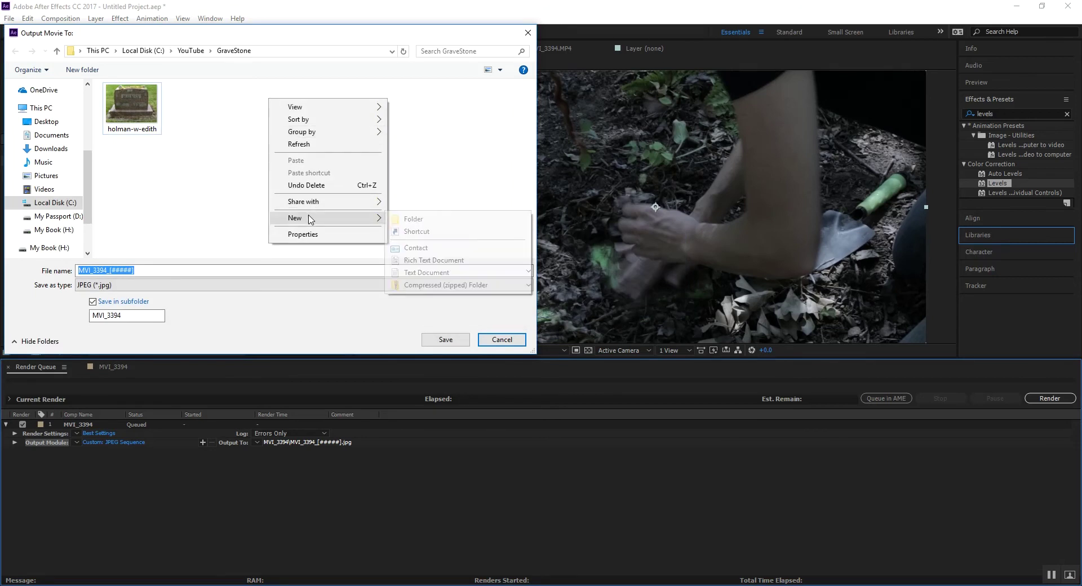
pyautogui.click(425, 219)
pyautogui.write('Matte')
pyautogui.press('Return')
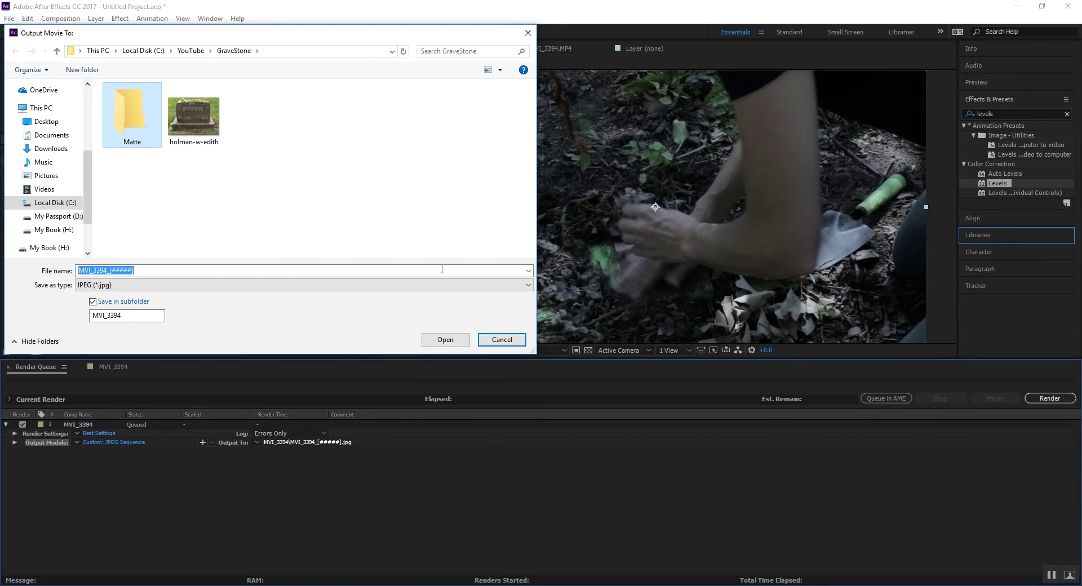
# Save the JPEG sequence output into the new Matte folder and start the render.
pyautogui.click(445, 341)
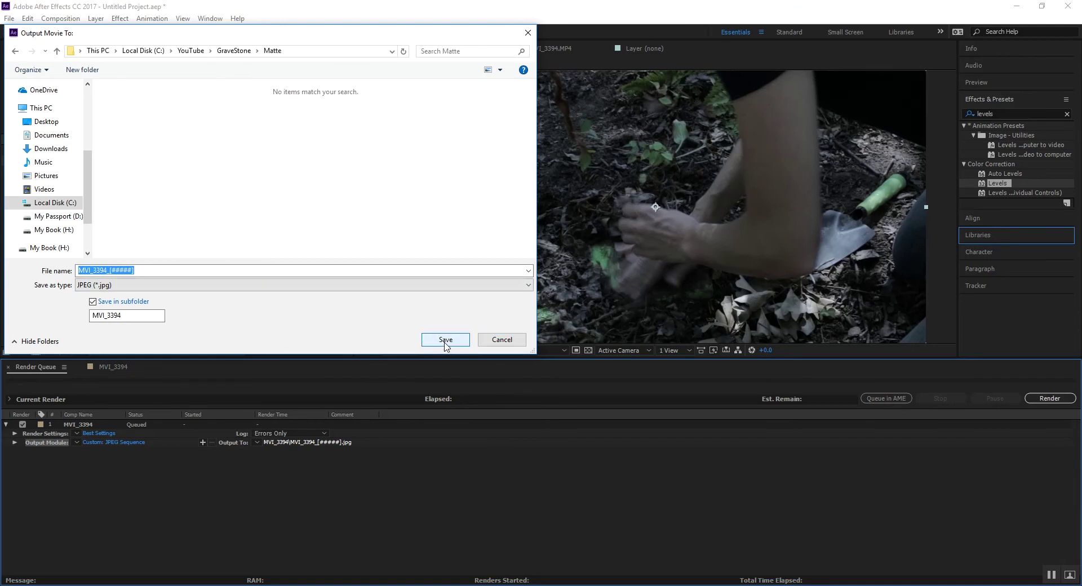
pyautogui.click(445, 341)
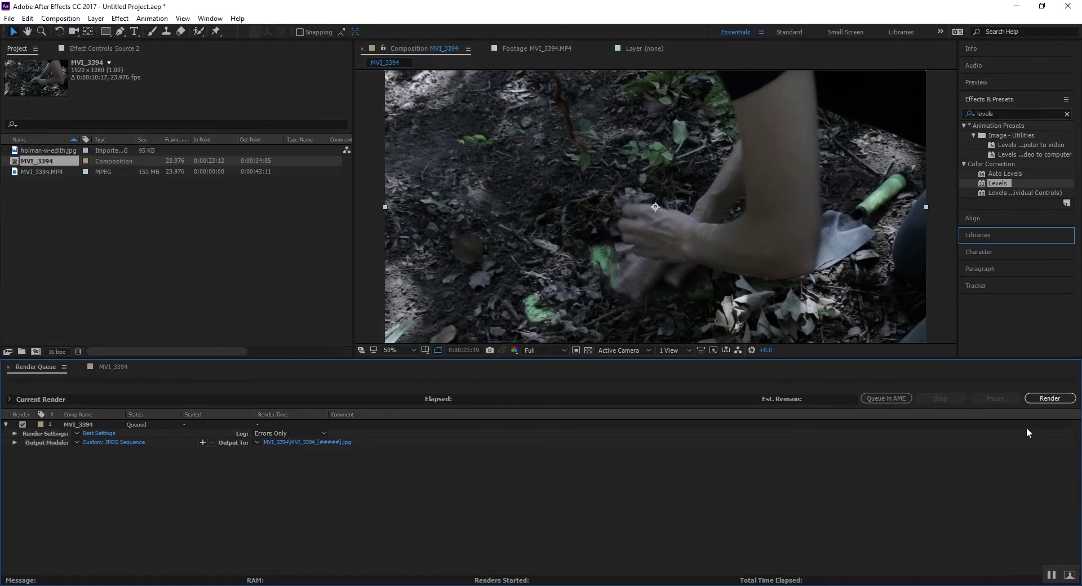
pyautogui.click(1044, 402)
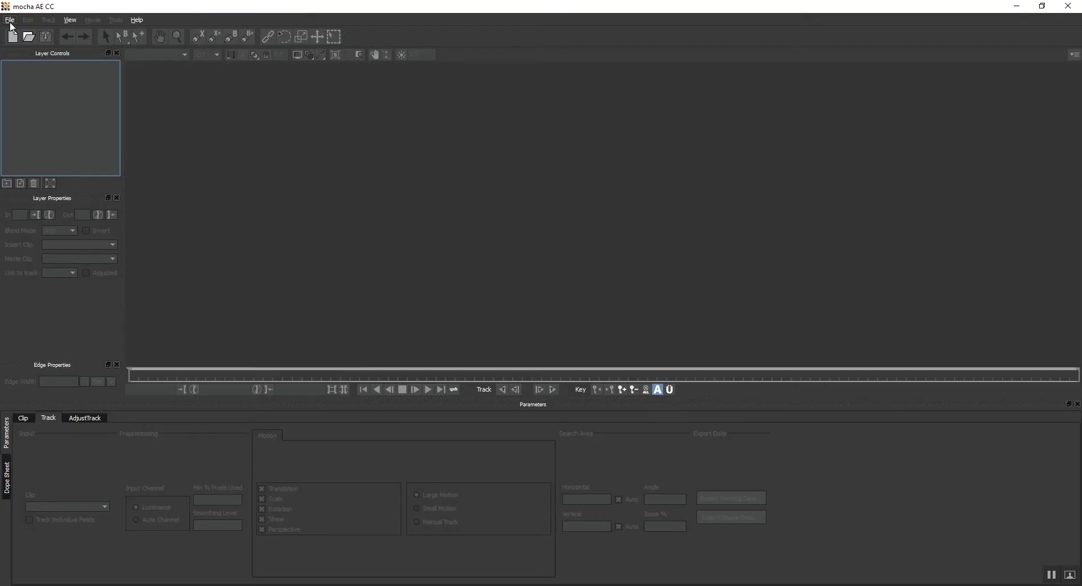
# In mocha AE, start a new project and import the rendered MVI_3394 JPEG sequence from YouTube\GraveStone\Matte\MVI_3394.
pyautogui.click(10, 21)
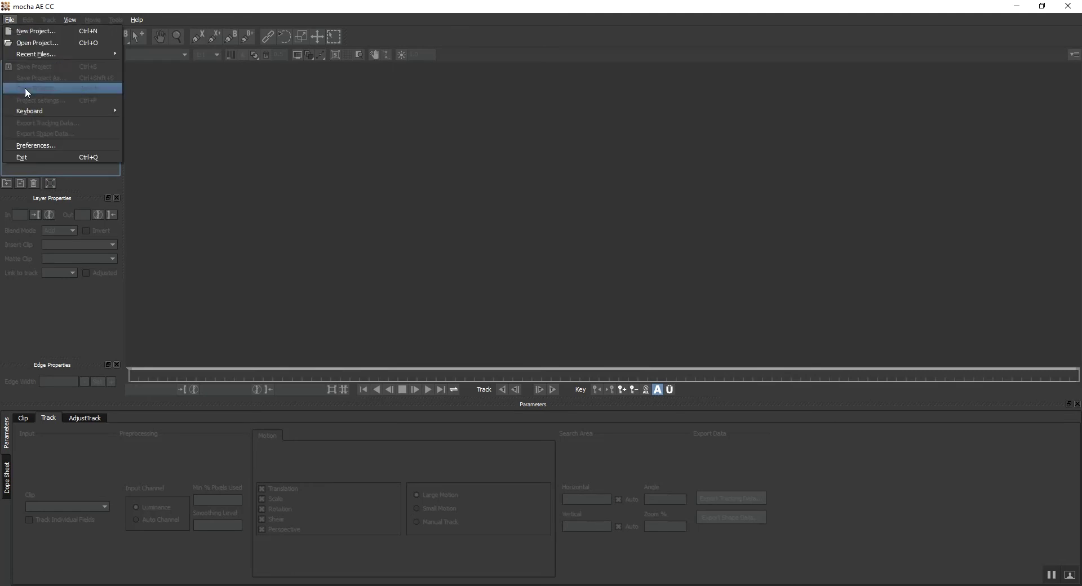
pyautogui.moveTo(27, 56)
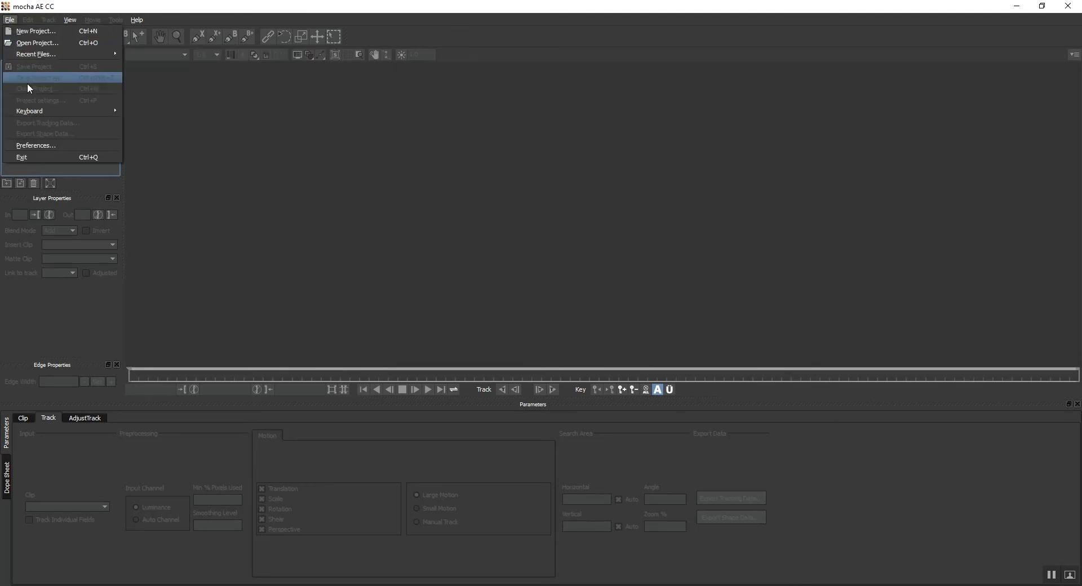
pyautogui.click(37, 32)
pyautogui.click(647, 231)
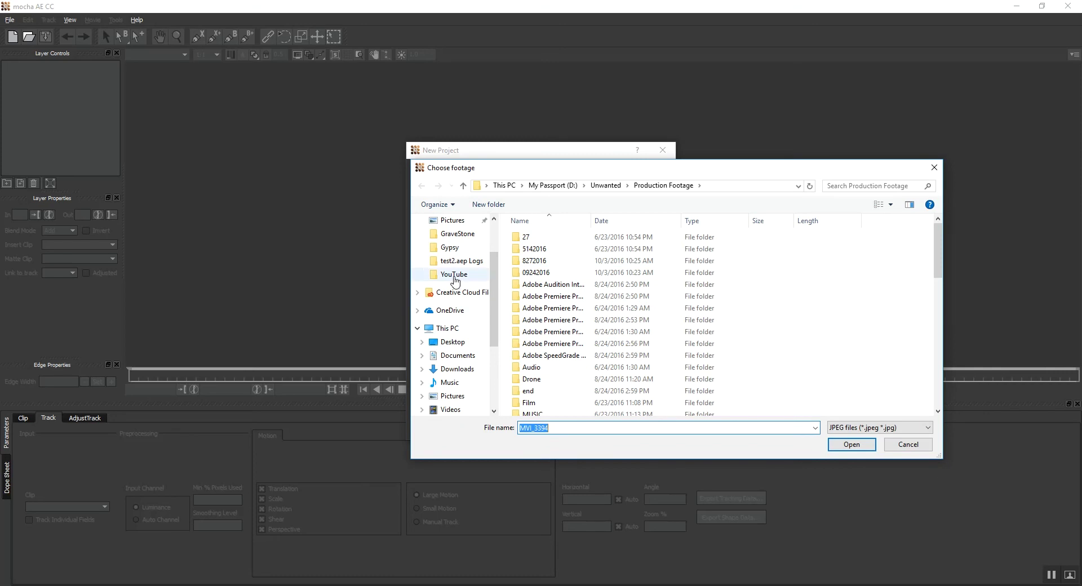
pyautogui.click(454, 279)
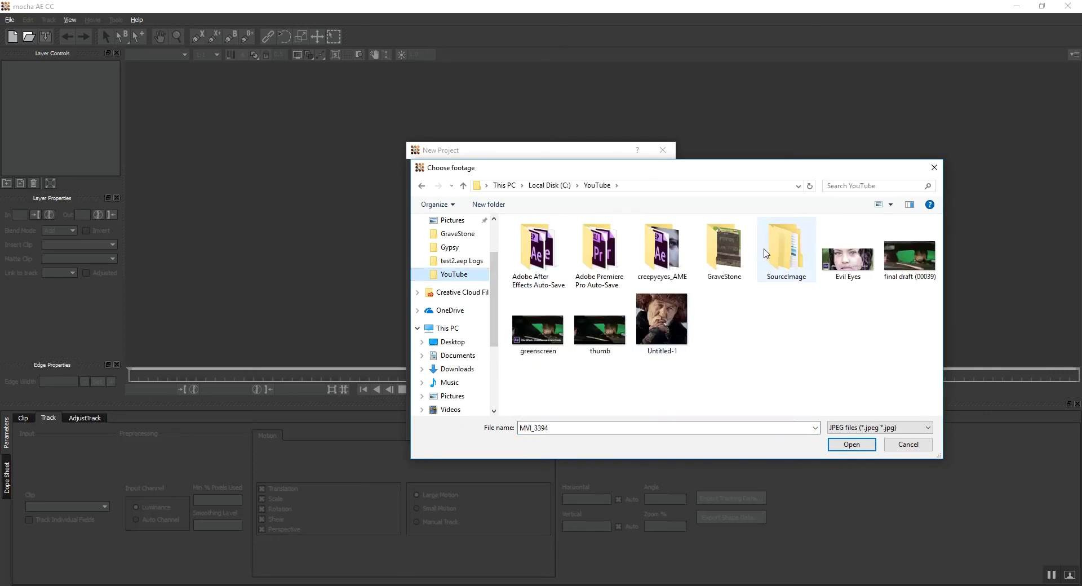
pyautogui.doubleClick(720, 255)
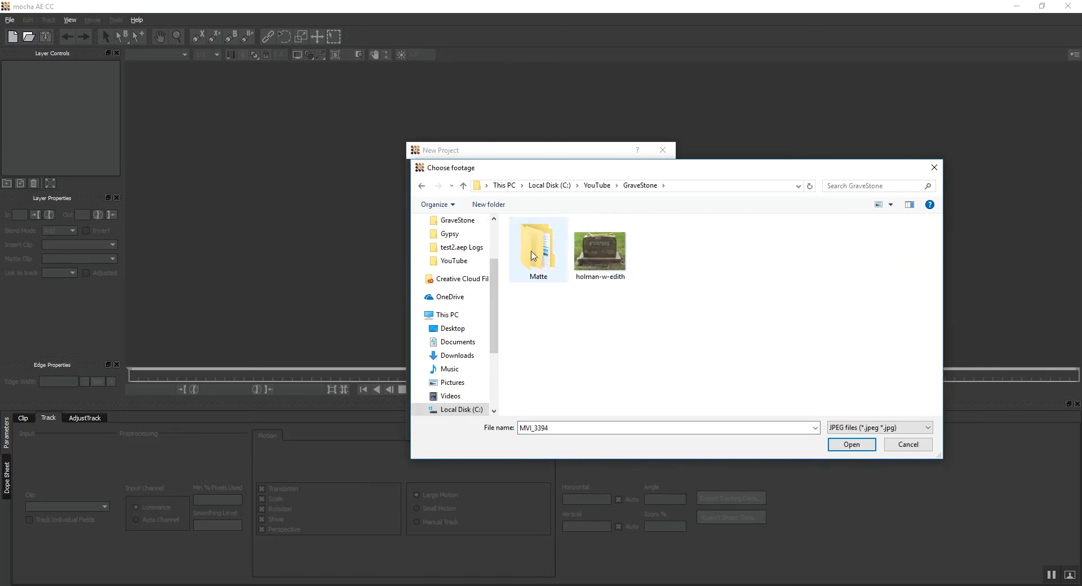
pyautogui.doubleClick(533, 255)
pyautogui.doubleClick(533, 259)
pyautogui.click(535, 253)
pyautogui.click(851, 445)
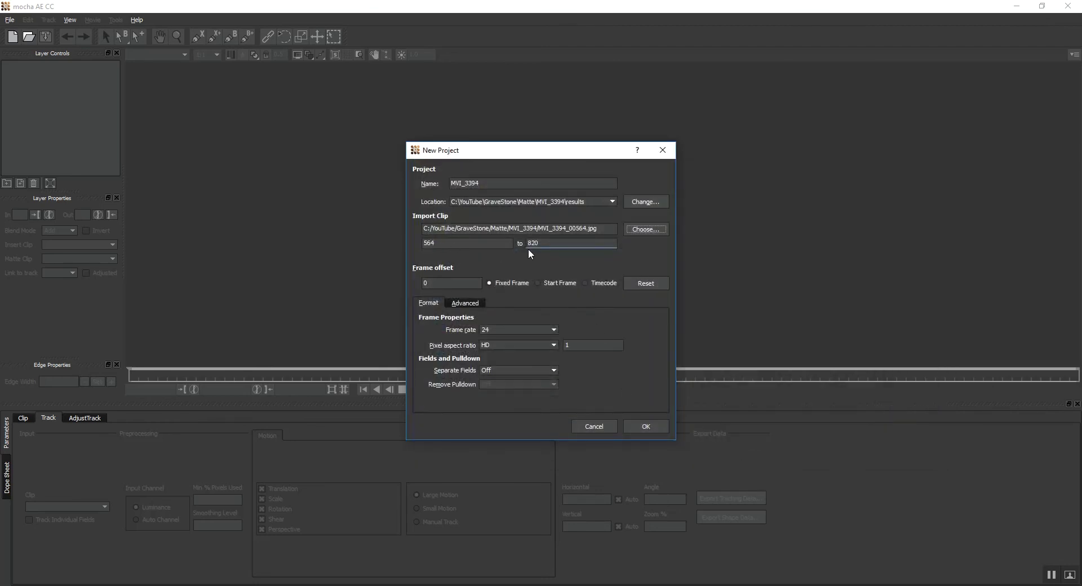
# Set the new project's frame rate to 23.976 and create the project.
pyautogui.click(493, 331)
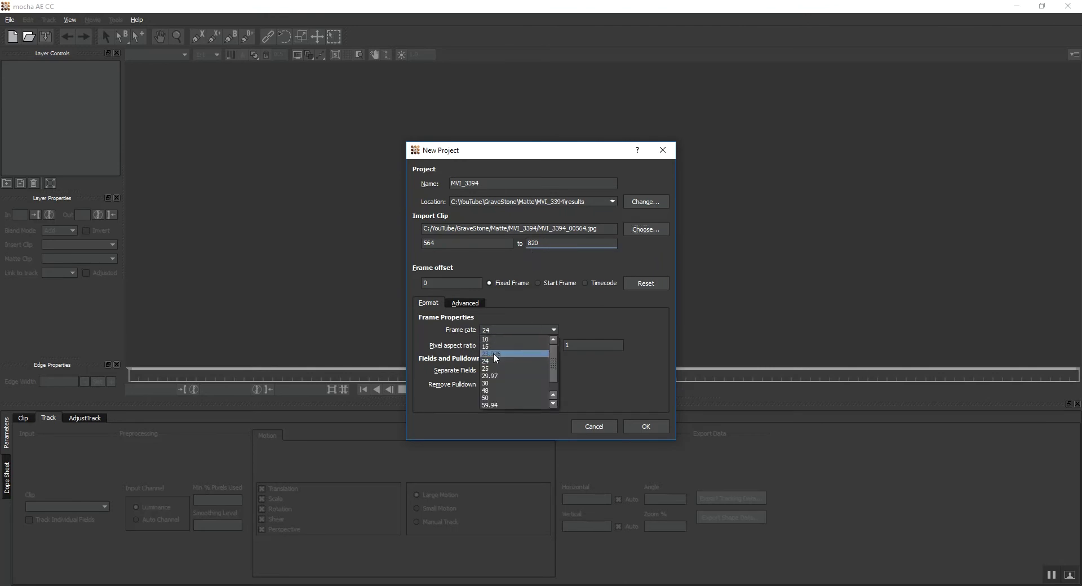
pyautogui.click(496, 354)
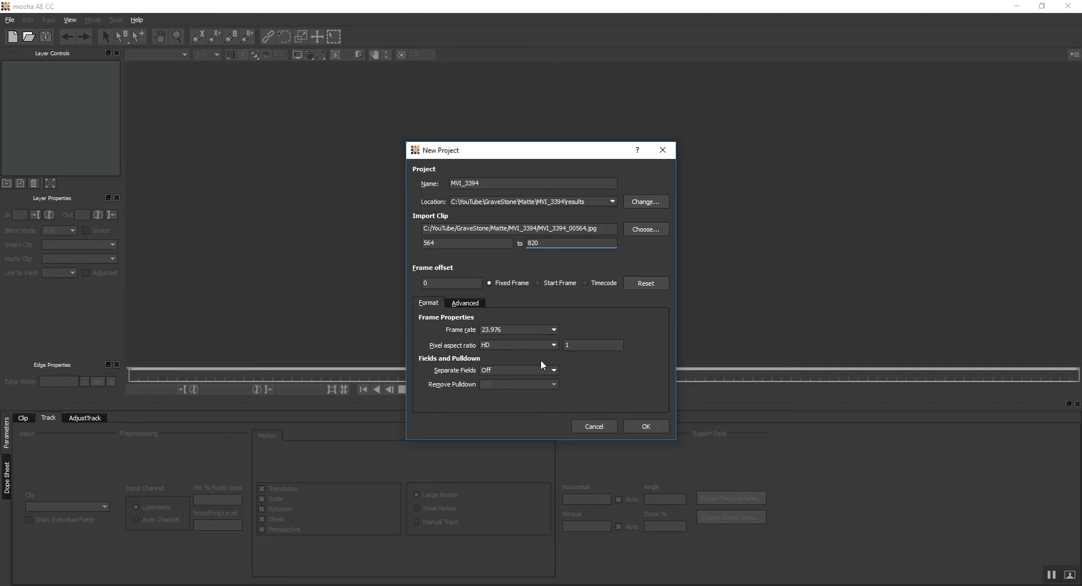
pyautogui.click(643, 428)
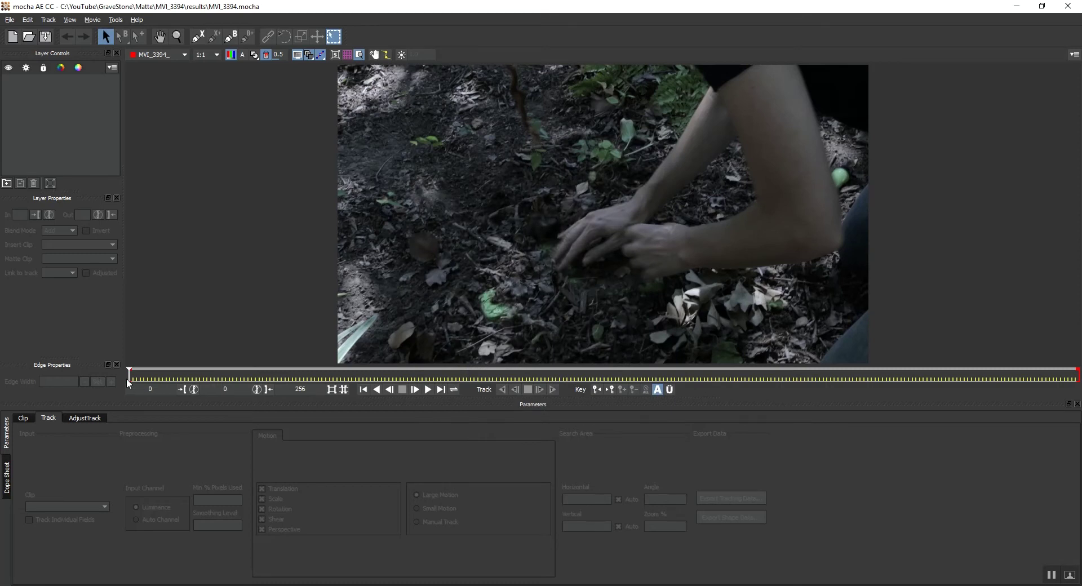
# At frame 232, draw a four-point X-spline around the green patch on the ground.
pyautogui.moveTo(128, 376)
pyautogui.mouseDown()
pyautogui.moveTo(800, 388)
pyautogui.moveTo(140, 388)
pyautogui.mouseUp()
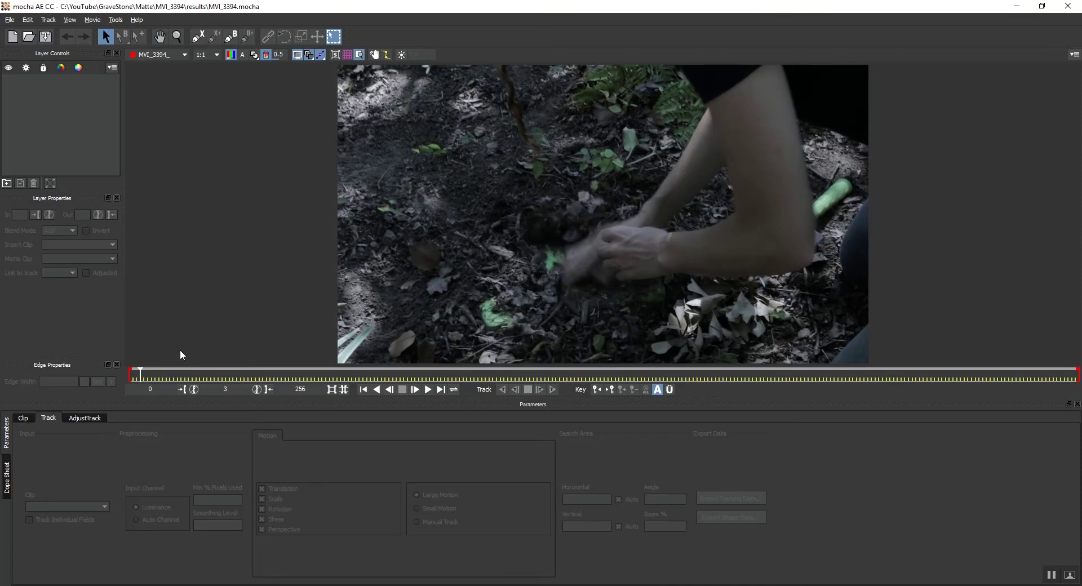
pyautogui.moveTo(140, 375); pyautogui.dragTo(990, 399)
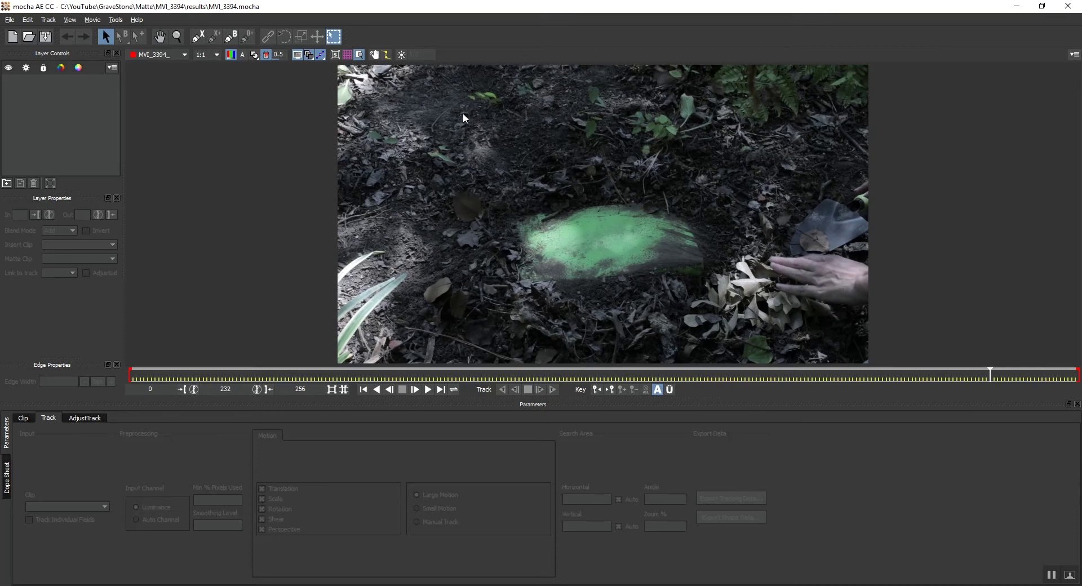
pyautogui.click(197, 36)
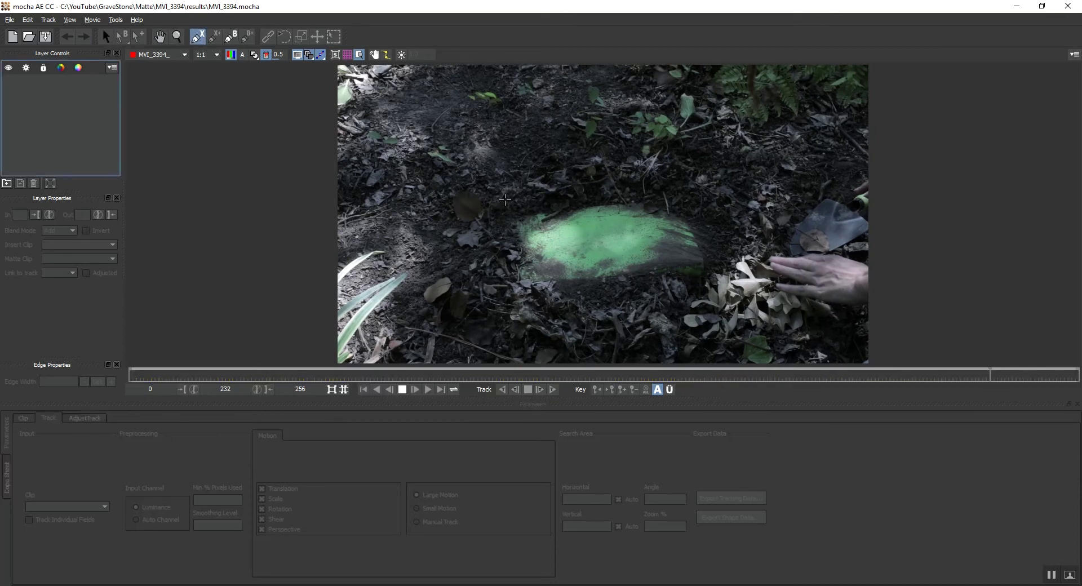
pyautogui.click(502, 195)
pyautogui.click(682, 181)
pyautogui.click(719, 292)
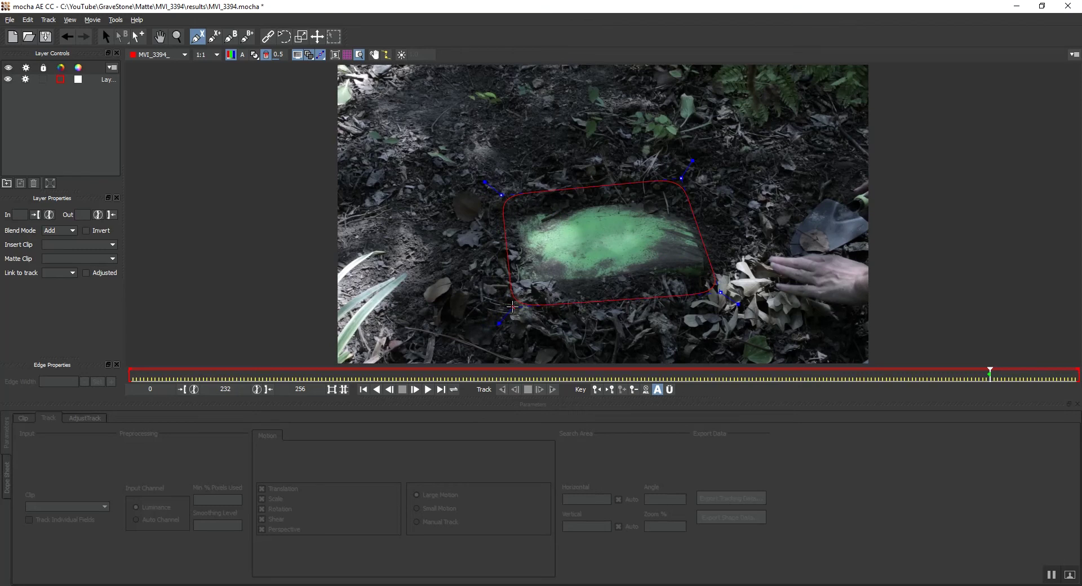
pyautogui.rightClick(512, 307)
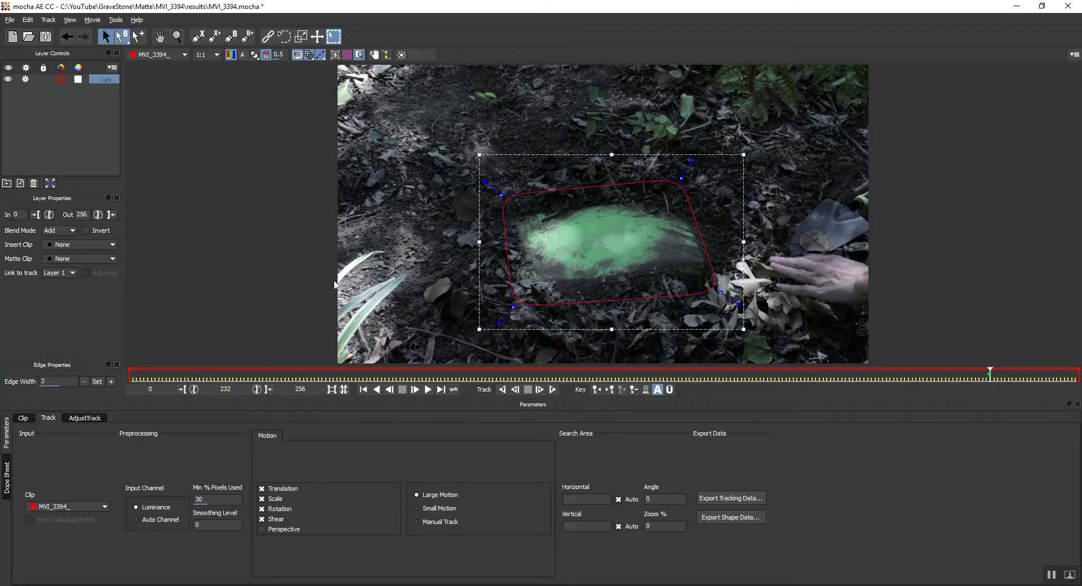
# Show the layer's matte overlay and track the layer forwards to the clip's end and backwards to its start.
pyautogui.click(254, 56)
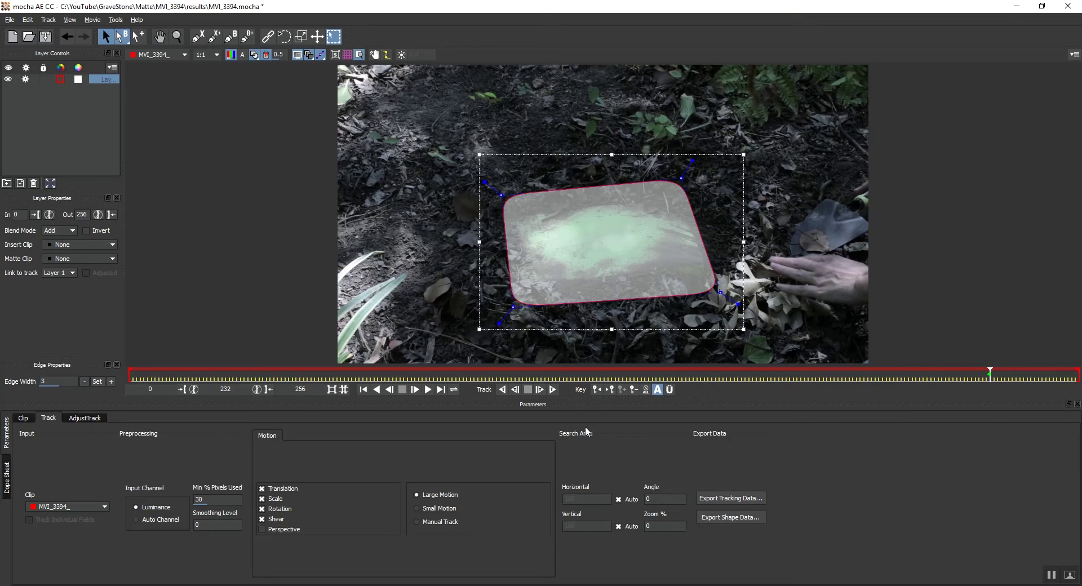
pyautogui.click(553, 390)
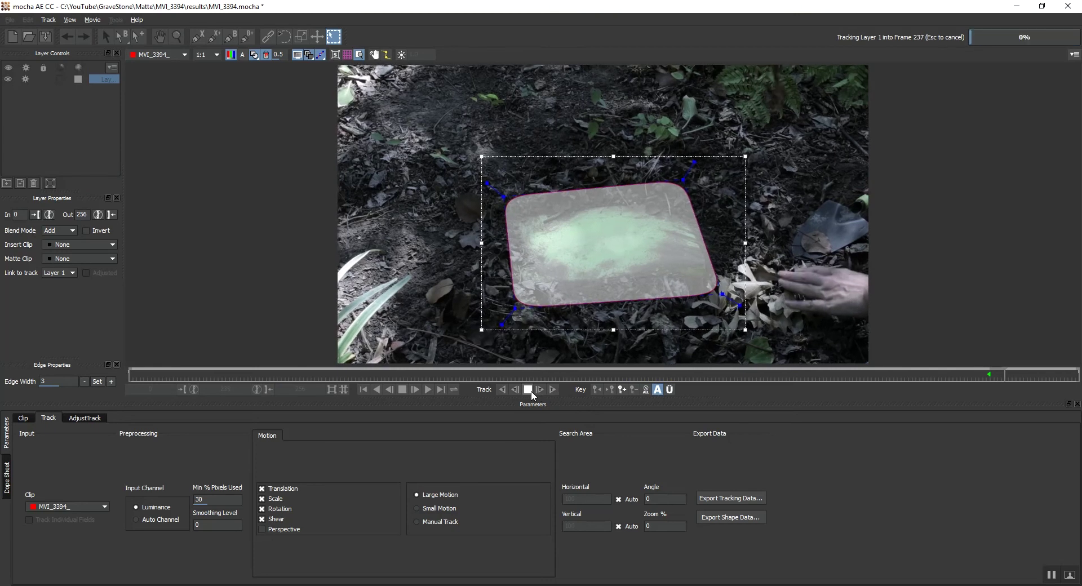
pyautogui.click(529, 391)
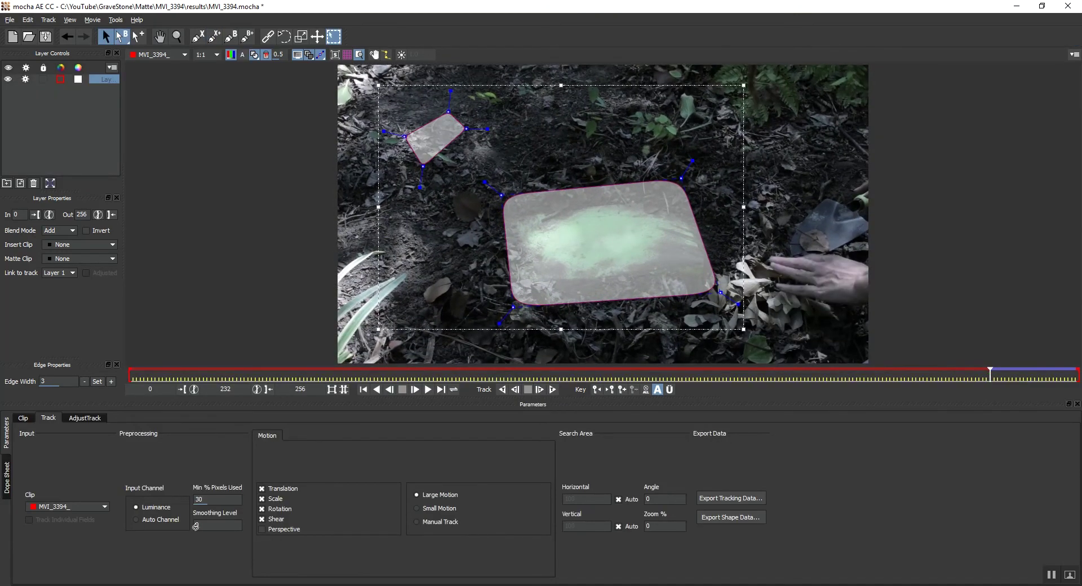
pyautogui.click(502, 389)
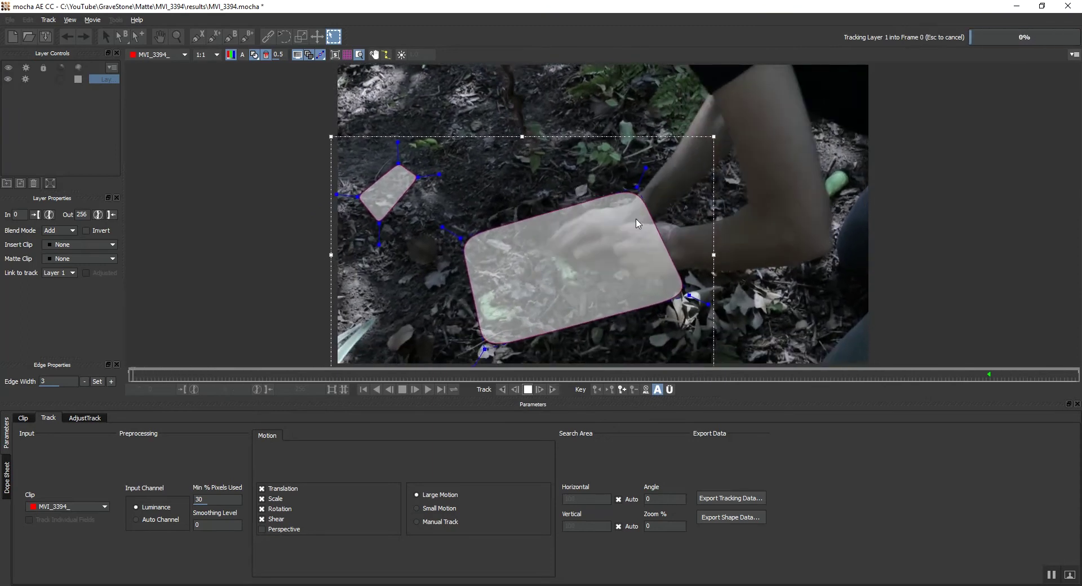
# At frame 27, extend the large spline outwards over the ground beside the green patch and retrack the layer backwards.
pyautogui.moveTo(175, 375); pyautogui.dragTo(218, 402)
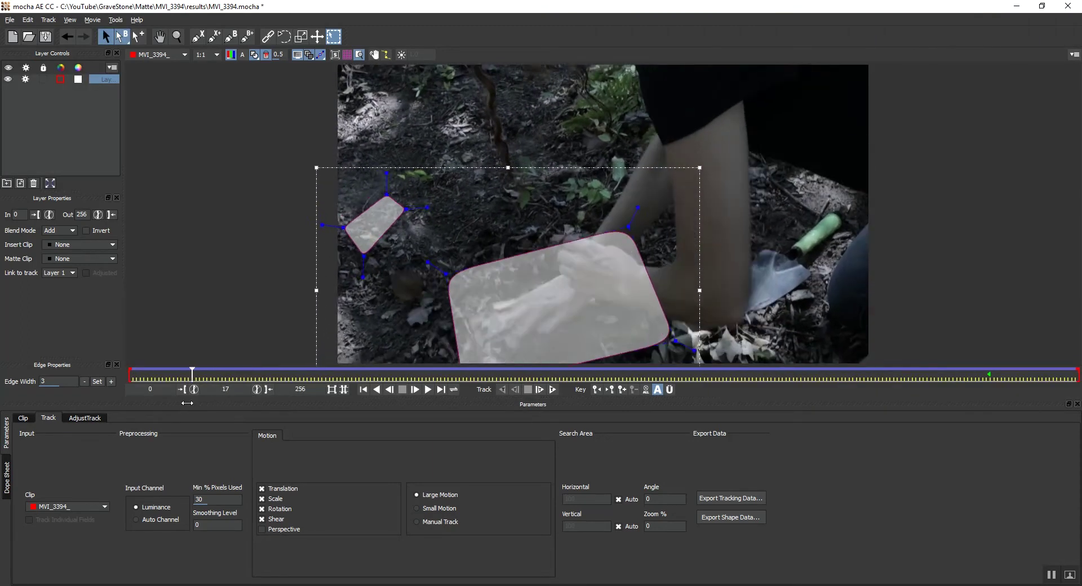
pyautogui.press('t')
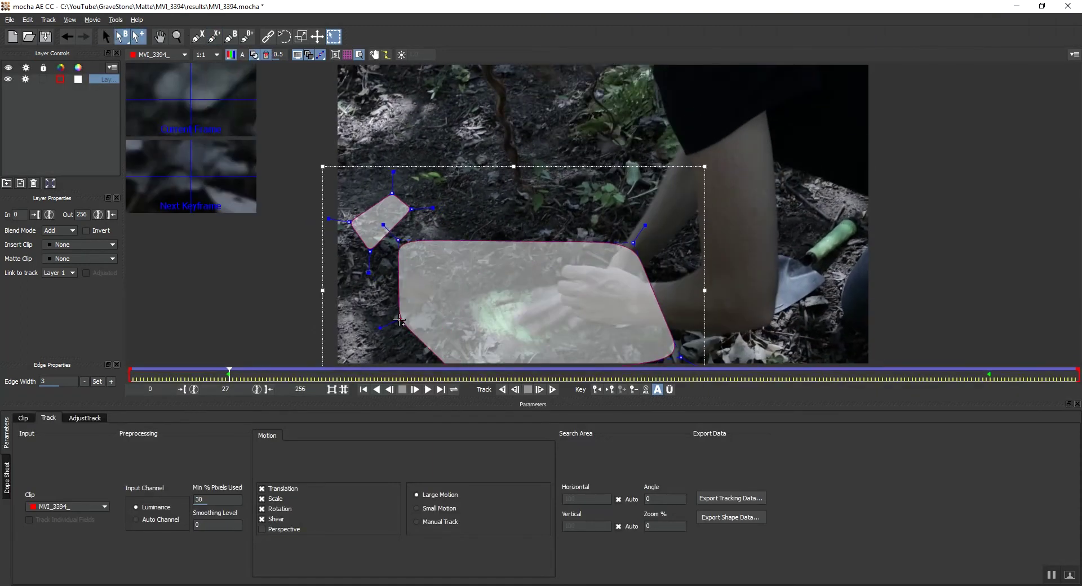
pyautogui.click(502, 389)
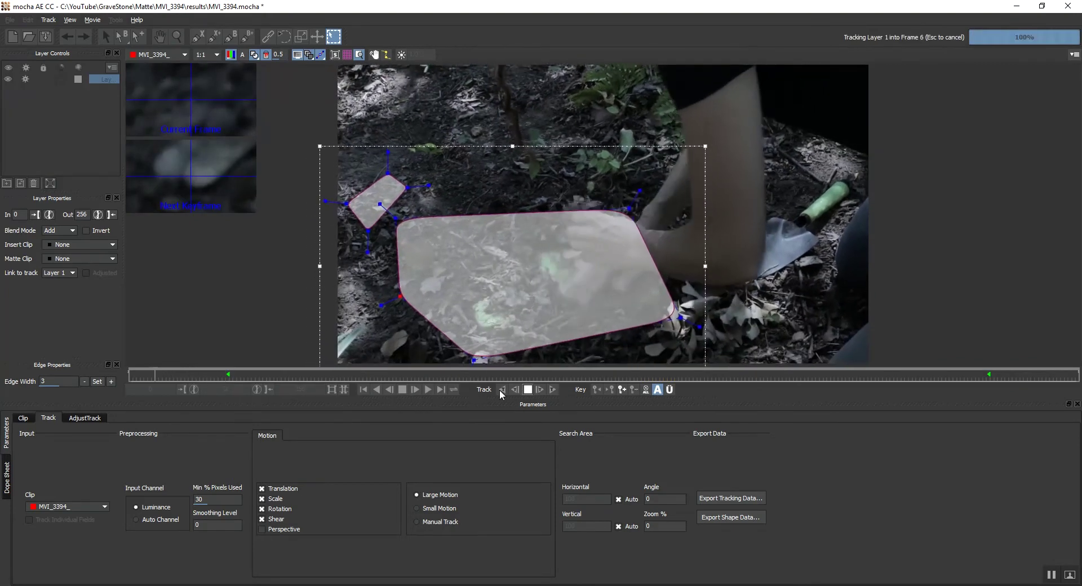
pyautogui.click(528, 390)
# At frame 19, add a point to the large spline's edge near the hands and track the layer backwards again.
pyautogui.moveTo(179, 379)
pyautogui.mouseDown()
pyautogui.moveTo(906, 377)
pyautogui.moveTo(198, 378)
pyautogui.mouseUp()
pyautogui.click(552, 389)
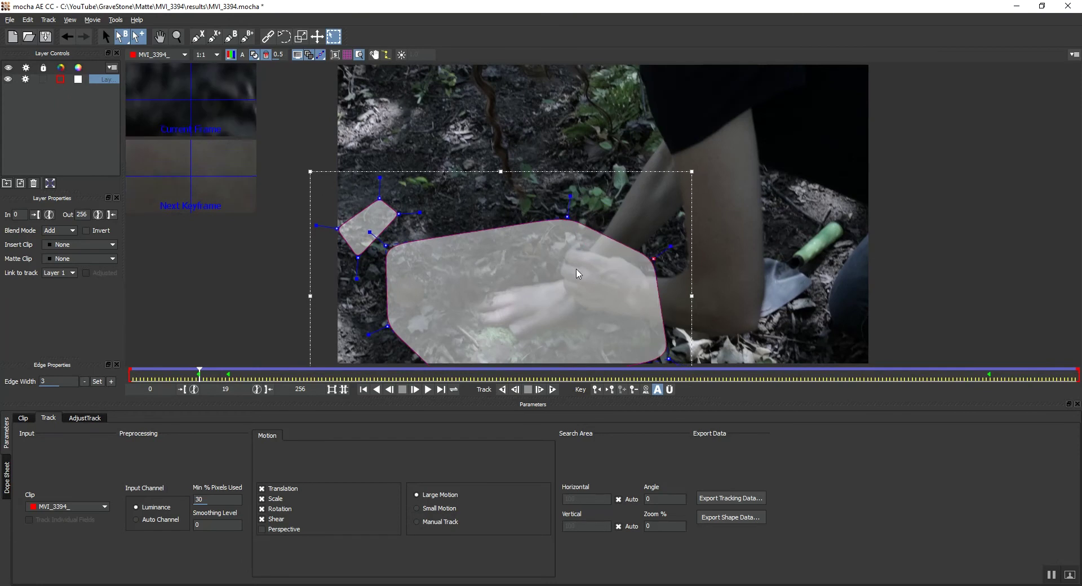
pyautogui.click(515, 389)
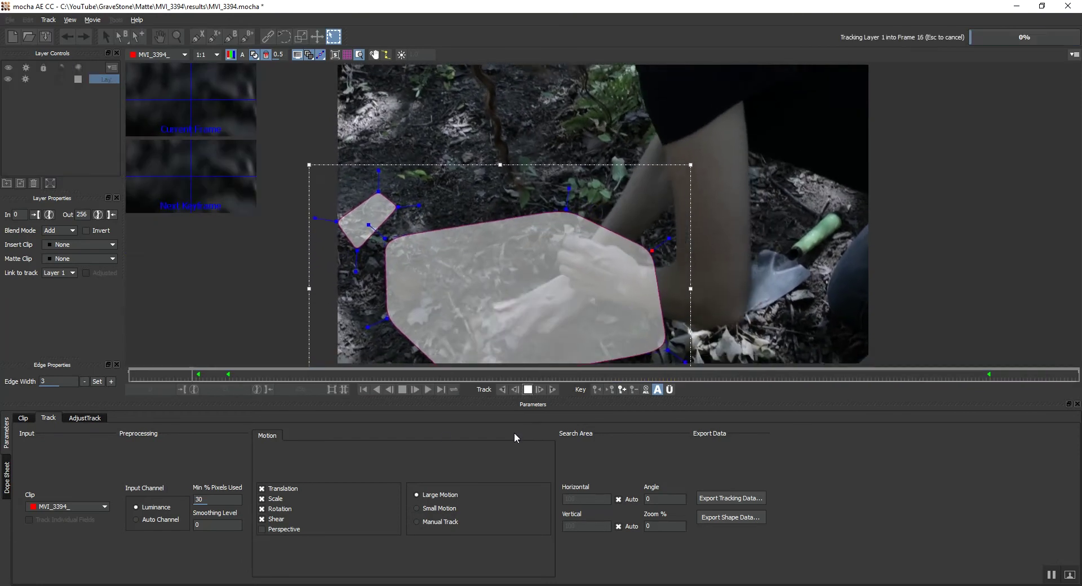
pyautogui.press('Escape')
# Check the tracked shapes at frame 103, export the layer's tracking data and return to After Effects.
pyautogui.click(511, 375)
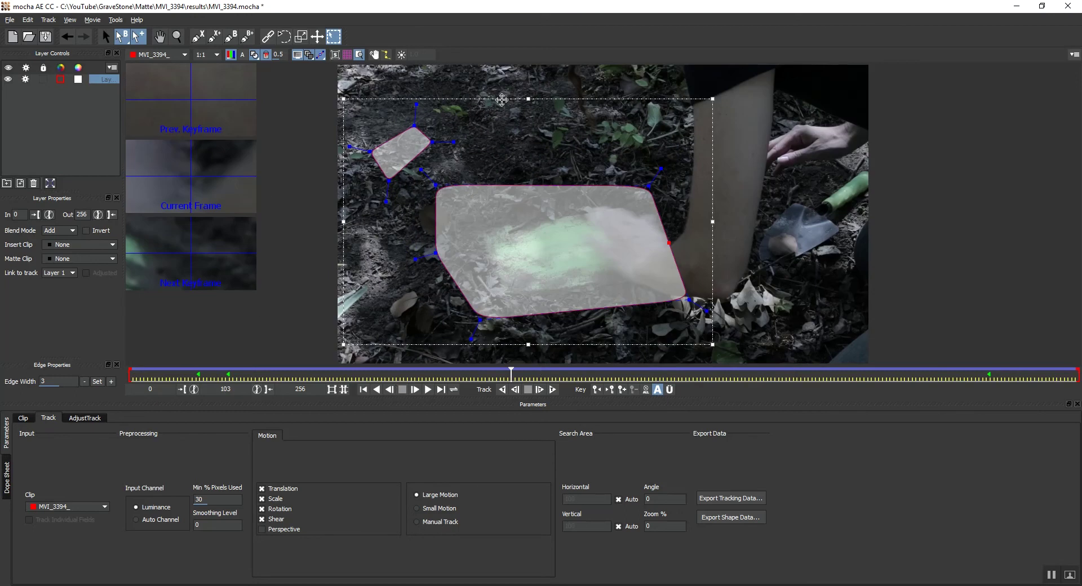
pyautogui.click(733, 499)
pyautogui.click(549, 317)
pyautogui.hotkey('alt', 'Tab')
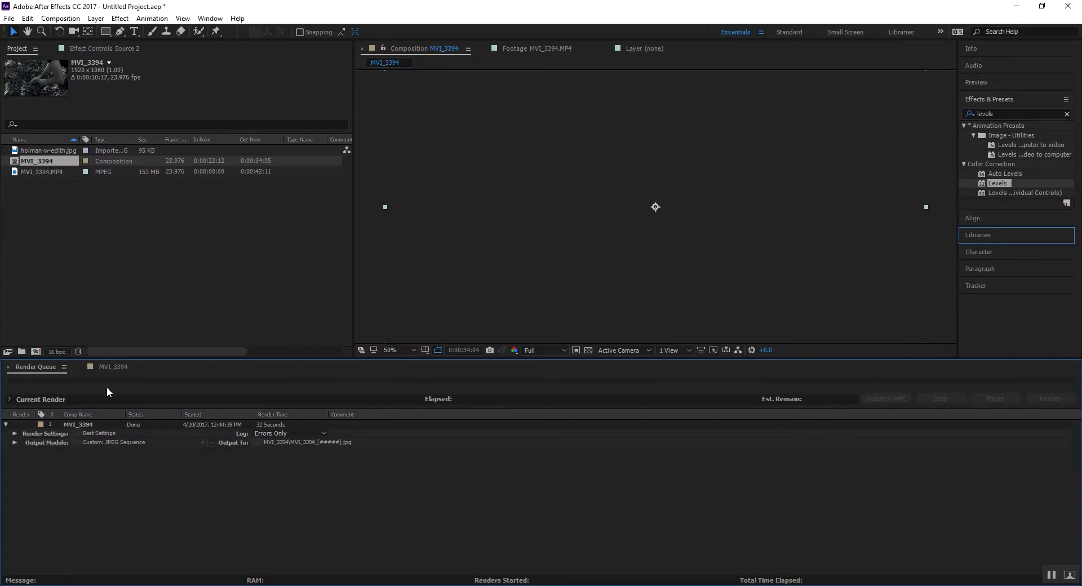
# Show the MVI_3394 composition's timeline and add a new null object above the footage layer.
pyautogui.click(98, 367)
pyautogui.rightClick(126, 481)
pyautogui.moveTo(182, 376)
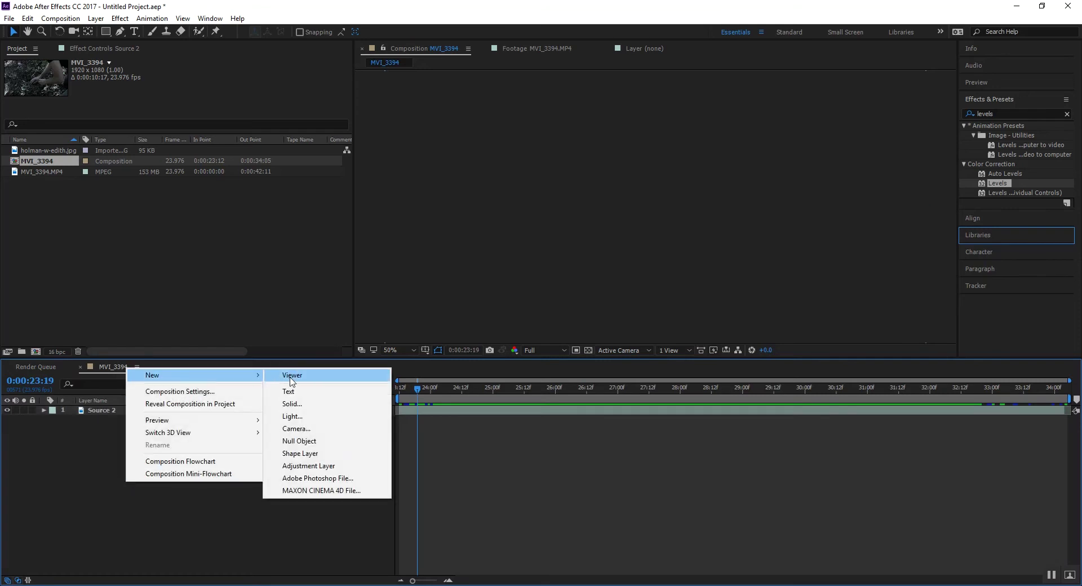
pyautogui.click(313, 445)
pyautogui.click(240, 496)
pyautogui.click(127, 411)
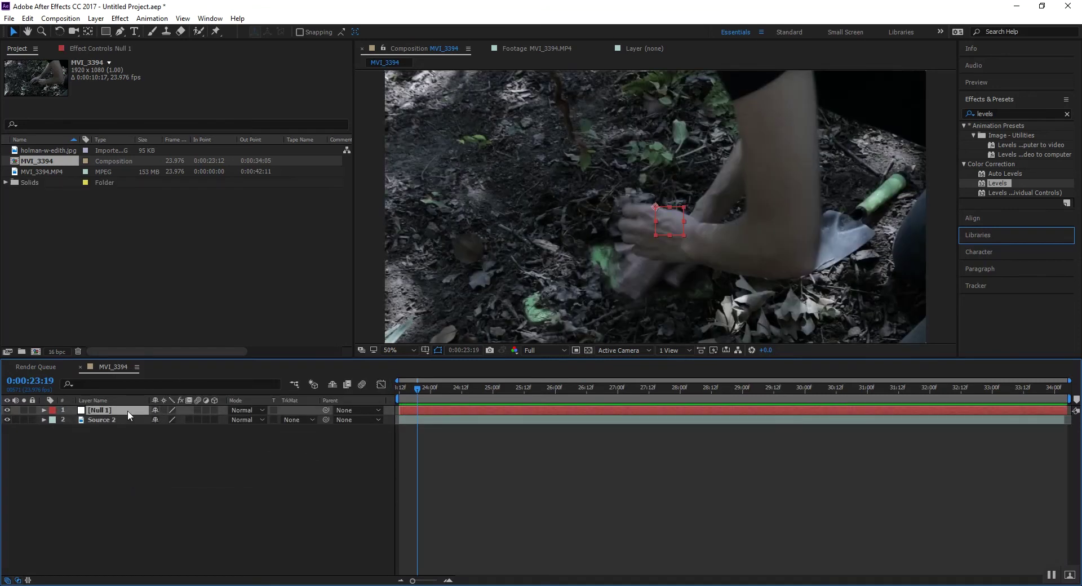
# Go to the composition's start at 0:00:23:12 and paste the mocha tracking data onto the null layer.
pyautogui.moveTo(415, 388); pyautogui.dragTo(399, 389)
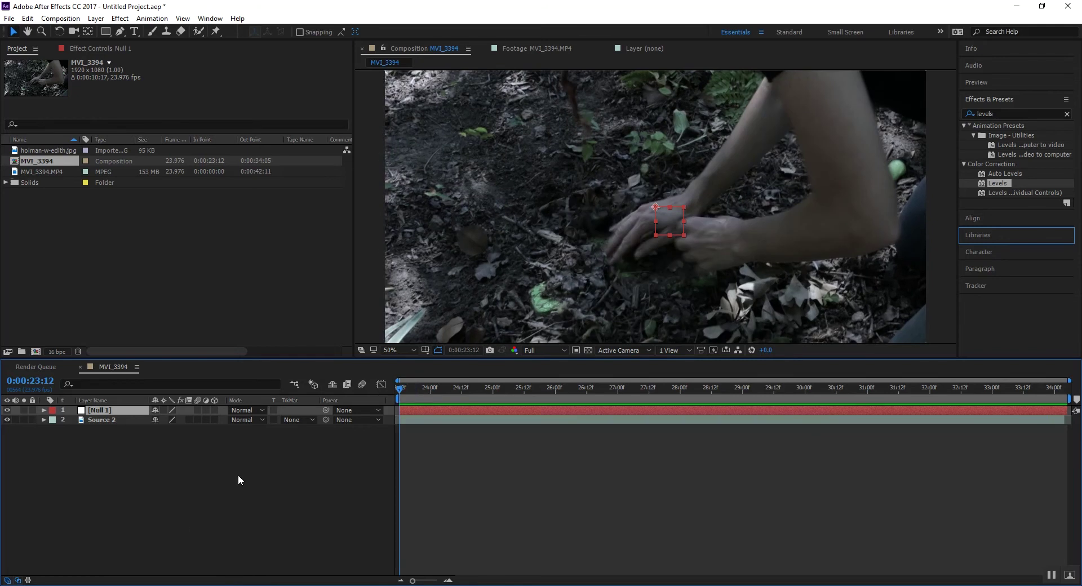
pyautogui.click(178, 519)
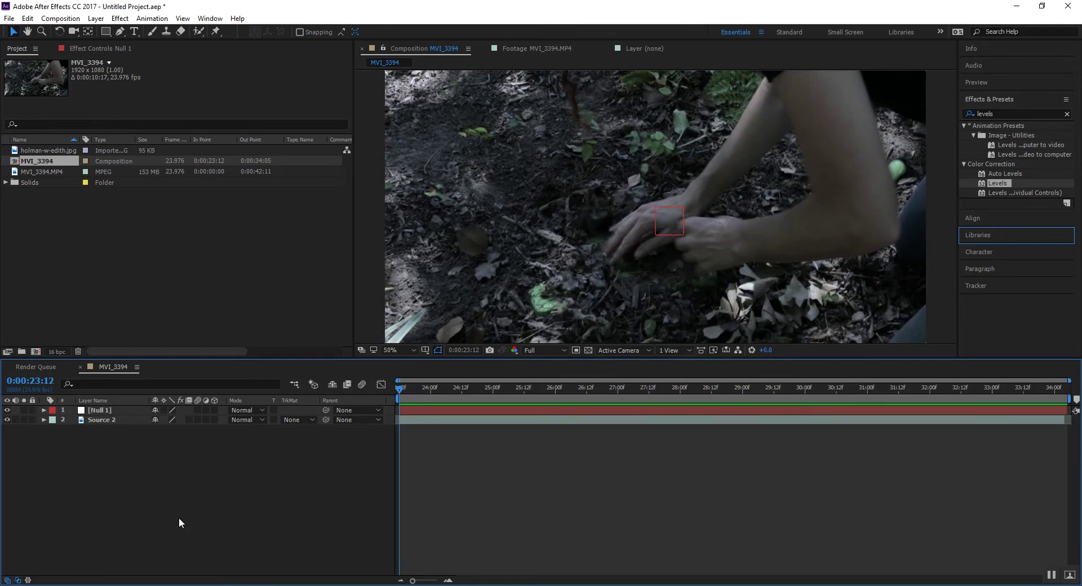
pyautogui.click(110, 410)
pyautogui.press('Return')
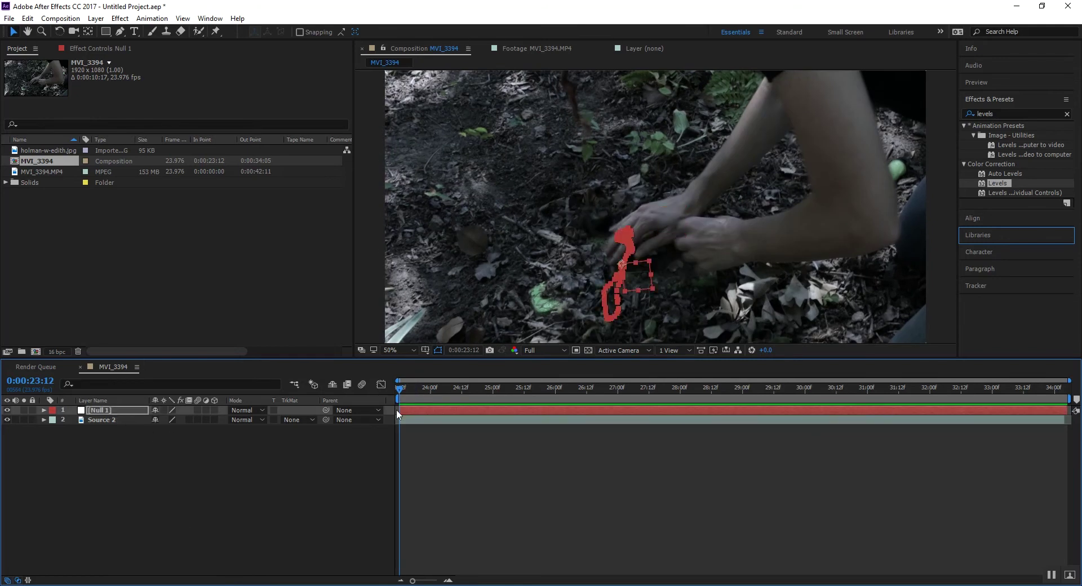
pyautogui.moveTo(401, 389); pyautogui.dragTo(398, 434)
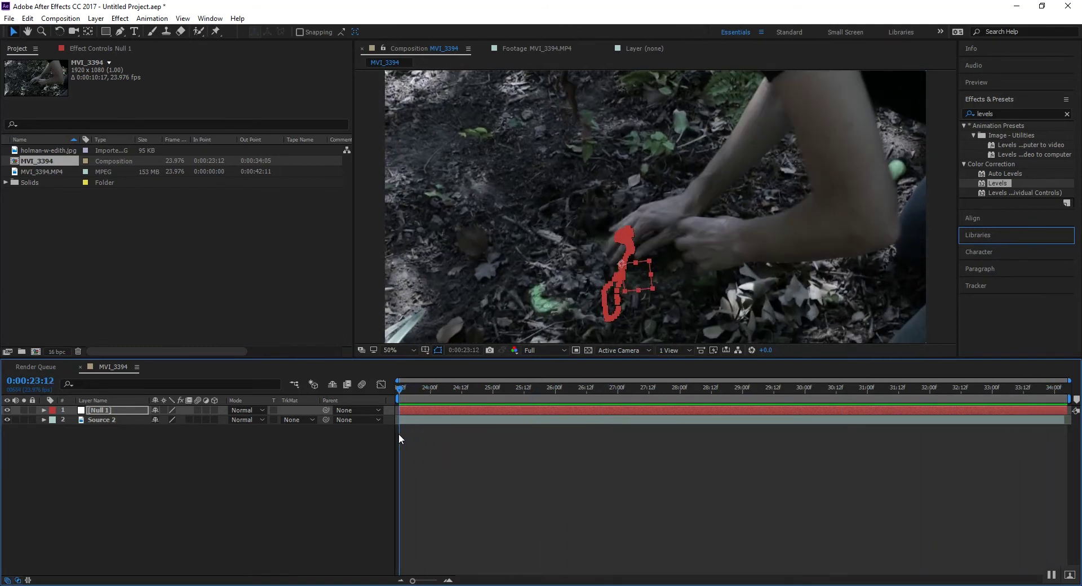
pyautogui.click(338, 441)
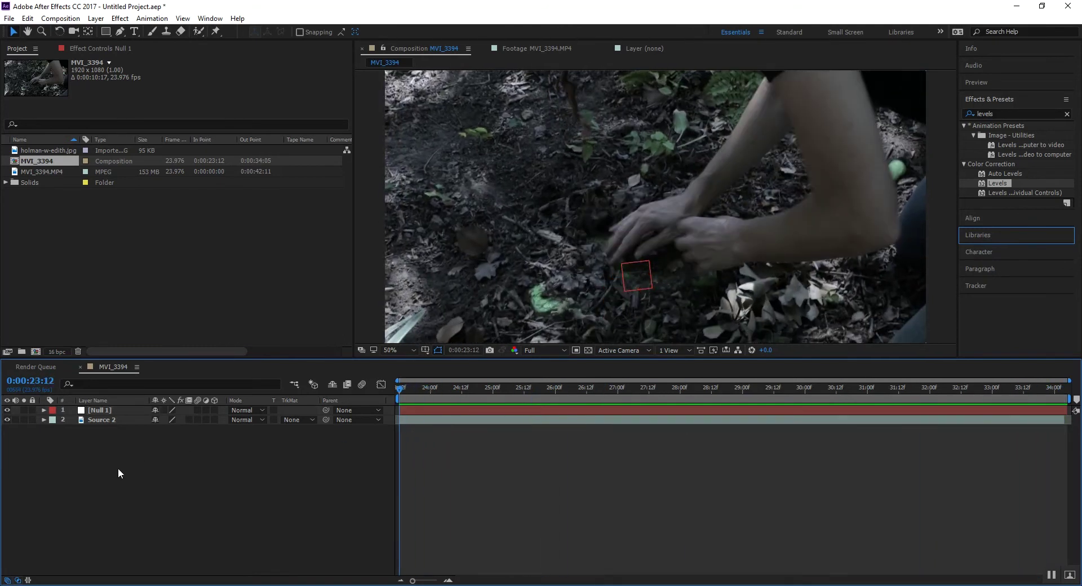
# Duplicate the Source 2 layer twice and pre-compose the two copies as Matte Mask.
pyautogui.click(103, 420)
pyautogui.hotkey('ctrl', 'd')
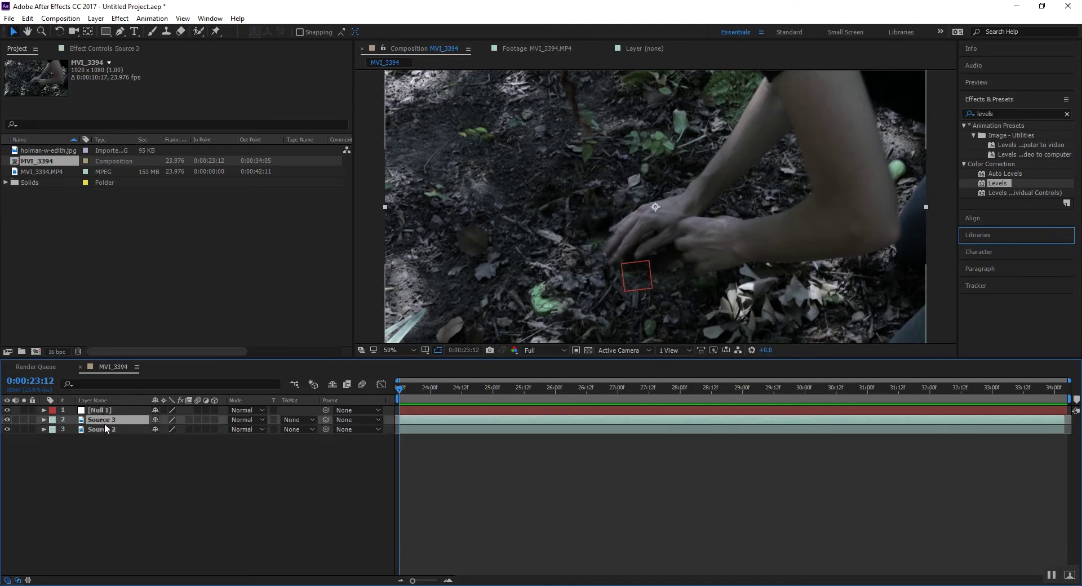
pyautogui.hotkey('ctrl', 'd')
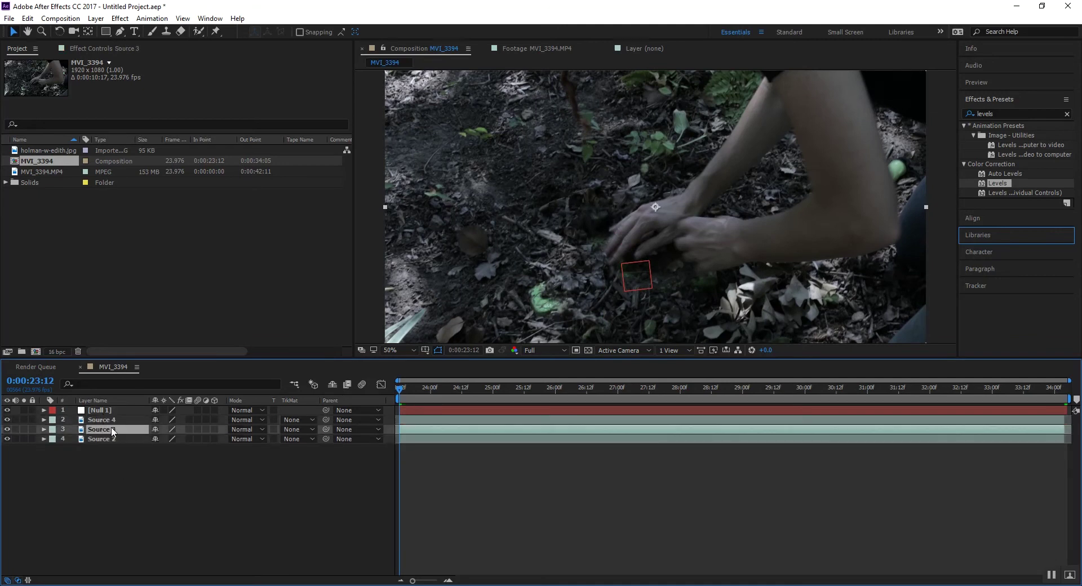
pyautogui.keyDown('shift'); pyautogui.click(119, 429); pyautogui.keyUp('shift')
pyautogui.rightClick(119, 429)
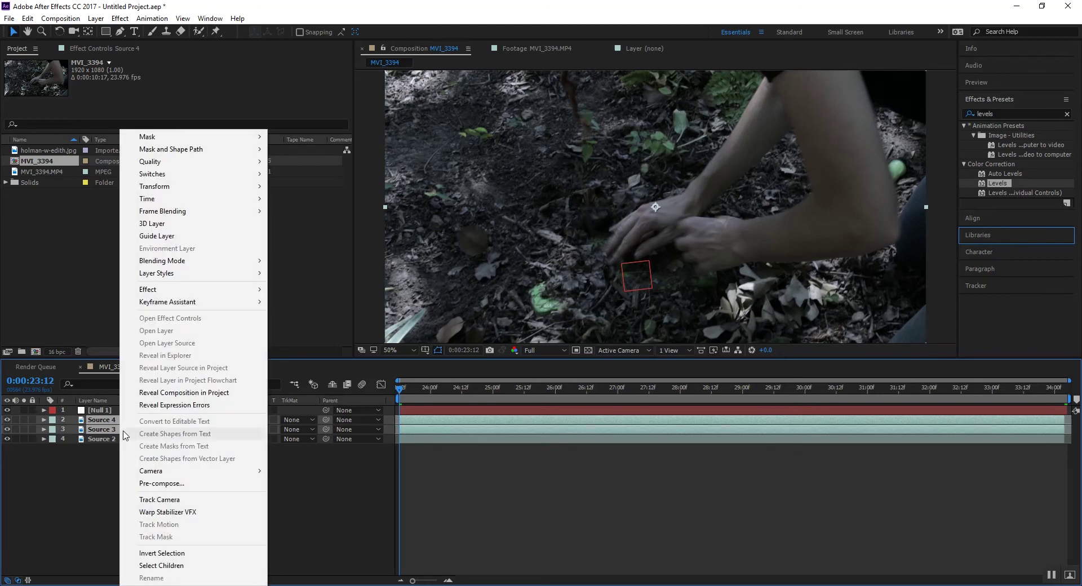
pyautogui.click(191, 483)
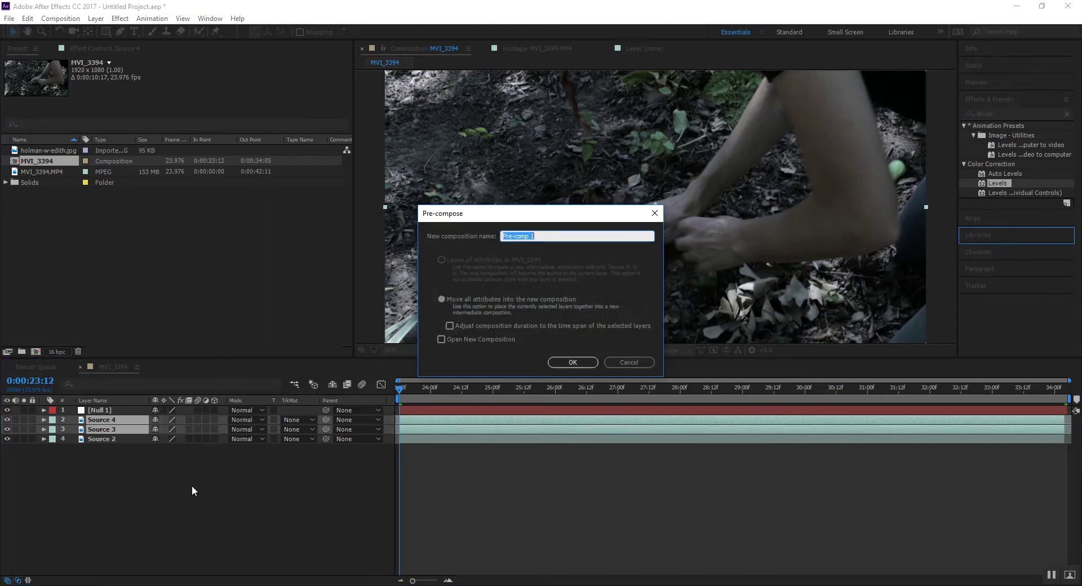
pyautogui.write('Matte Mask')
pyautogui.press('Return')
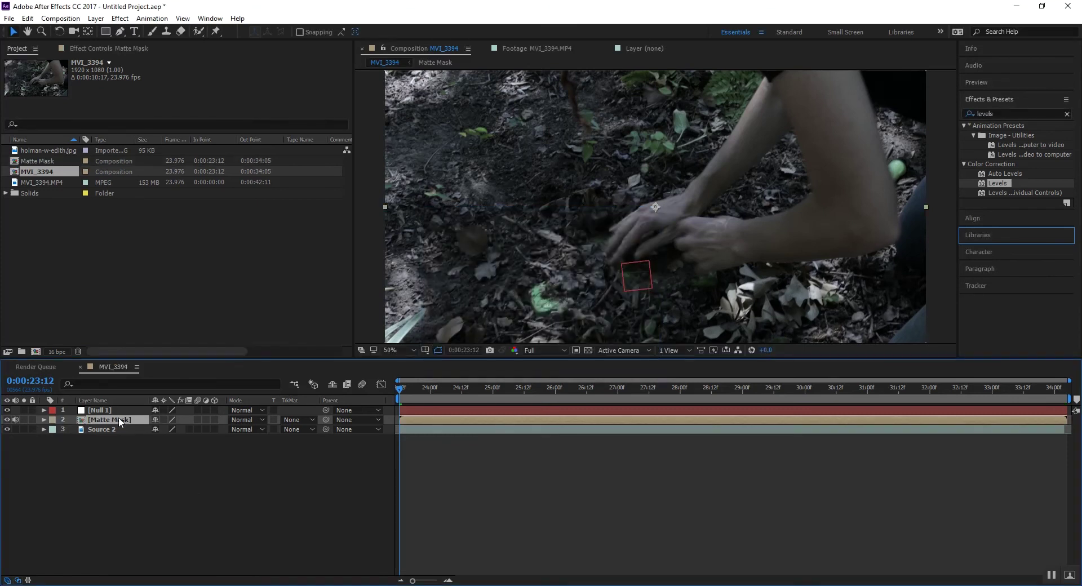
# Inside the Matte Mask composition, delete the upper footage copy and add a white 1920 x 1080 px solid.
pyautogui.doubleClick(118, 420)
pyautogui.click(122, 412)
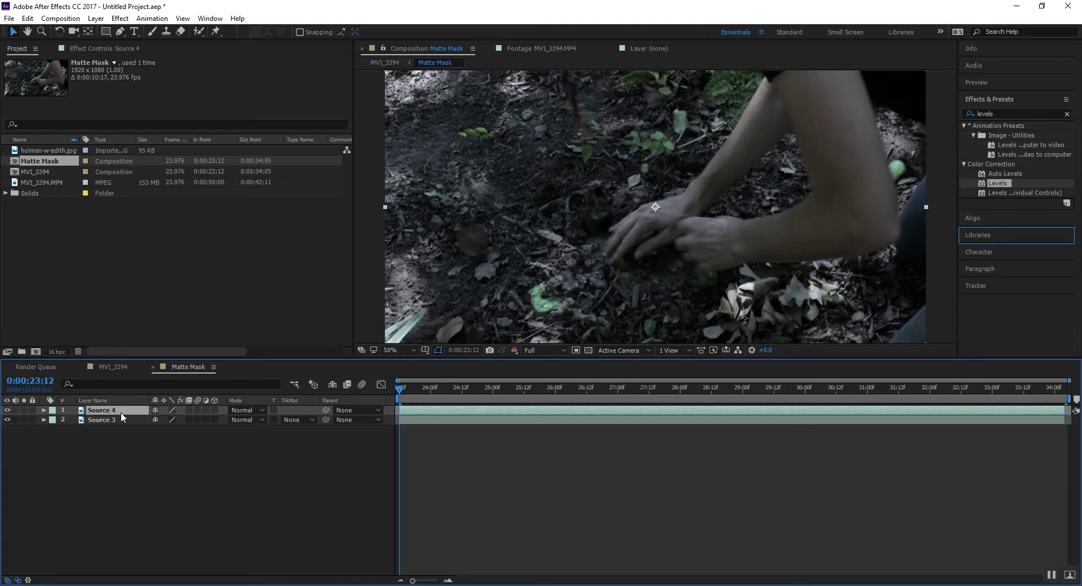
pyautogui.press('Delete')
pyautogui.rightClick(141, 450)
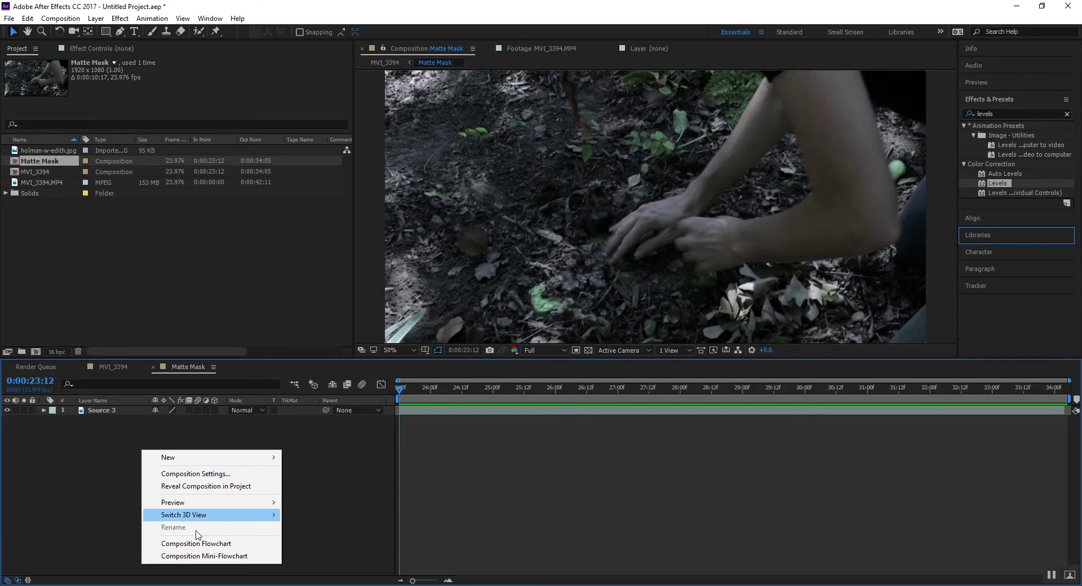
pyautogui.moveTo(203, 459)
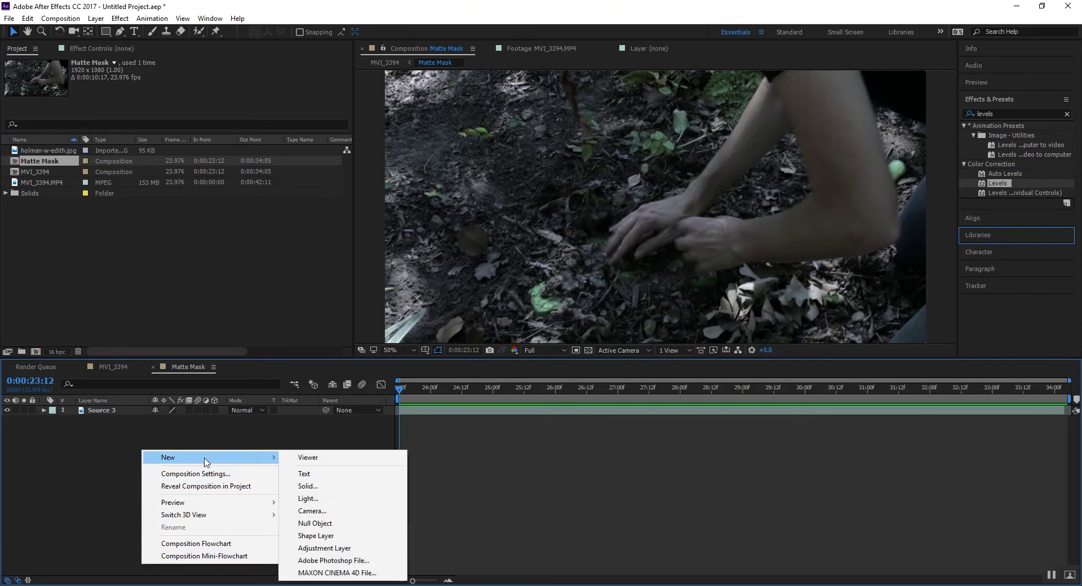
pyautogui.click(326, 486)
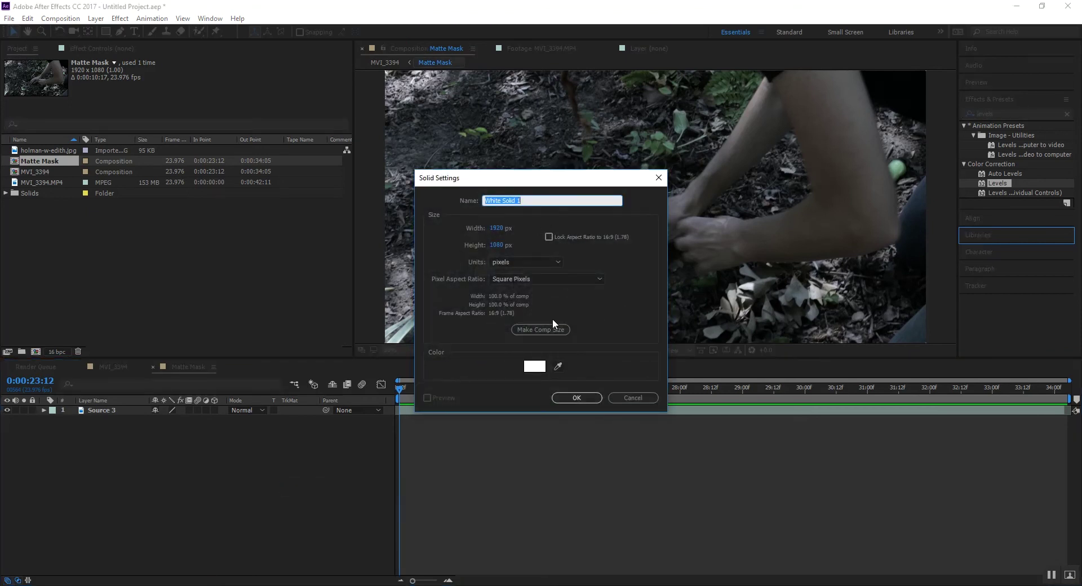
pyautogui.click(576, 398)
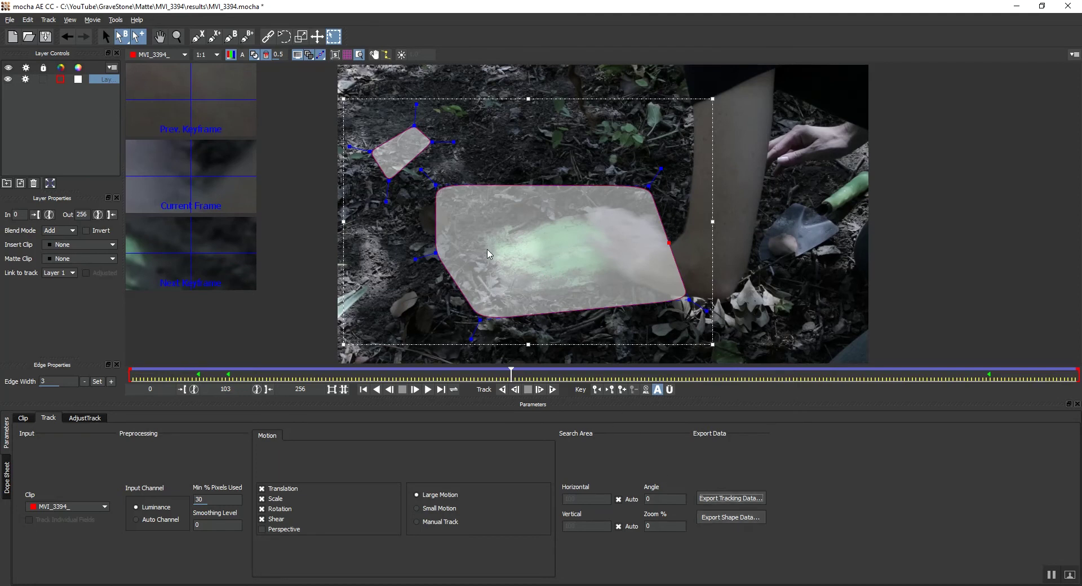
# Copy the selected layer's shape data from mocha AE as mocha shape data for AE and paste it onto the white solid in After Effects.
pyautogui.click(749, 517)
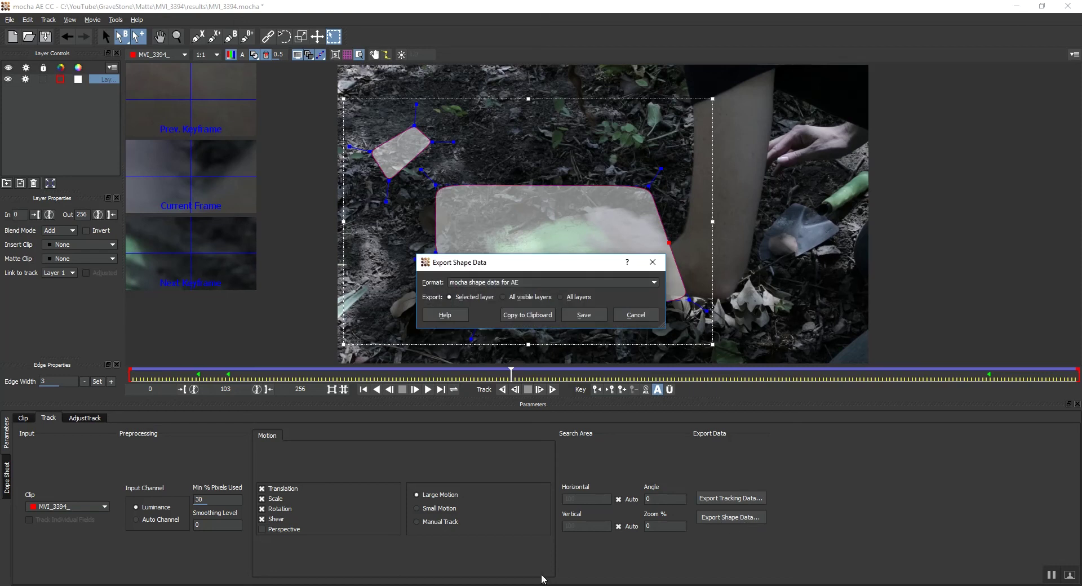
pyautogui.click(540, 317)
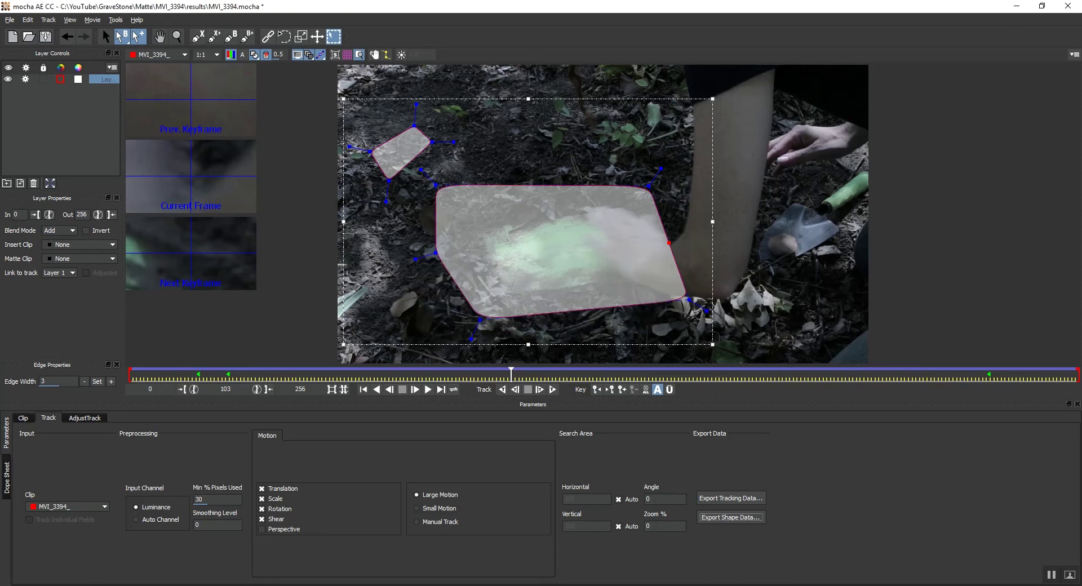
pyautogui.hotkey('alt', 'Tab')
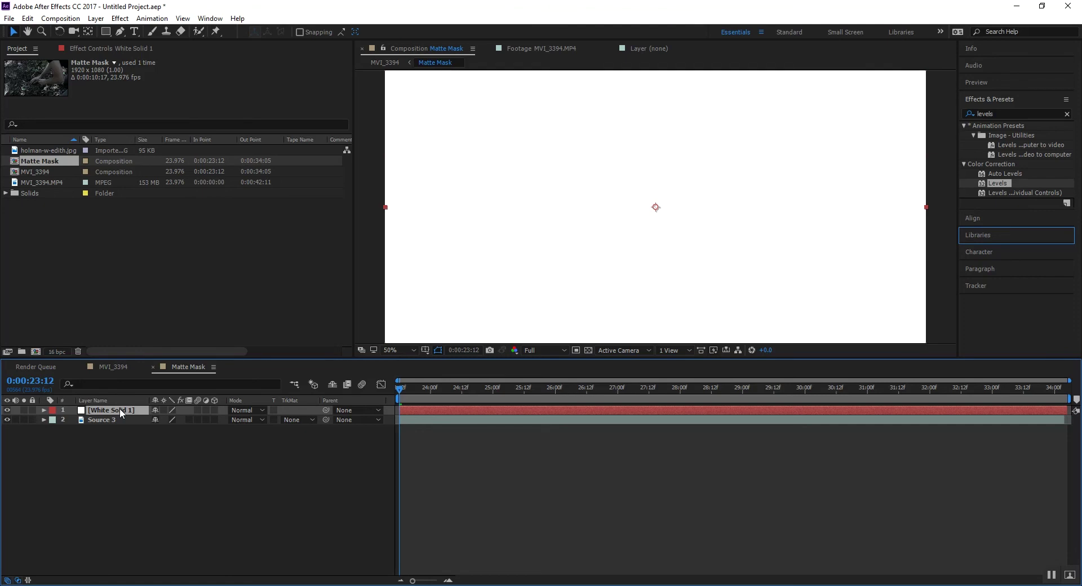
pyautogui.hotkey('ctrl', 'v')
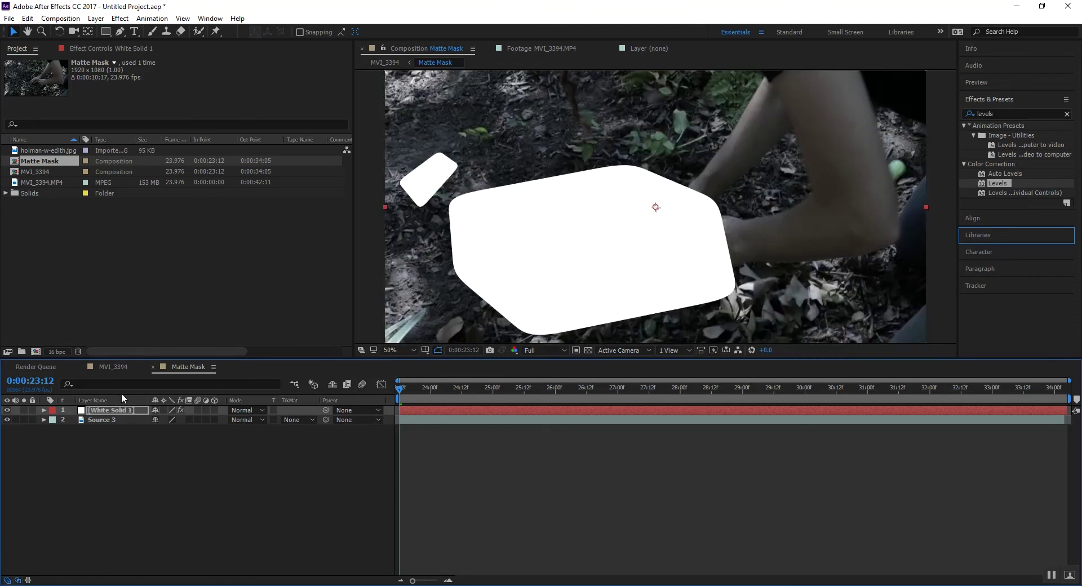
# Toggle the white solid's two shape effects to identify the small patch's shape, delete that effect and check the remaining matte.
pyautogui.click(44, 410)
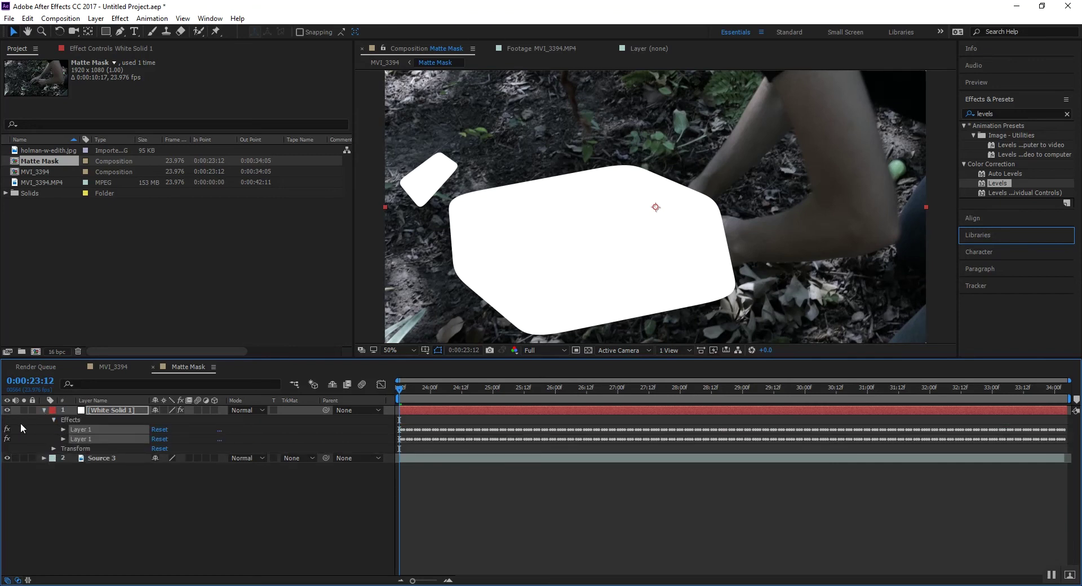
pyautogui.click(8, 430)
pyautogui.click(7, 439)
pyautogui.click(7, 439)
pyautogui.click(7, 430)
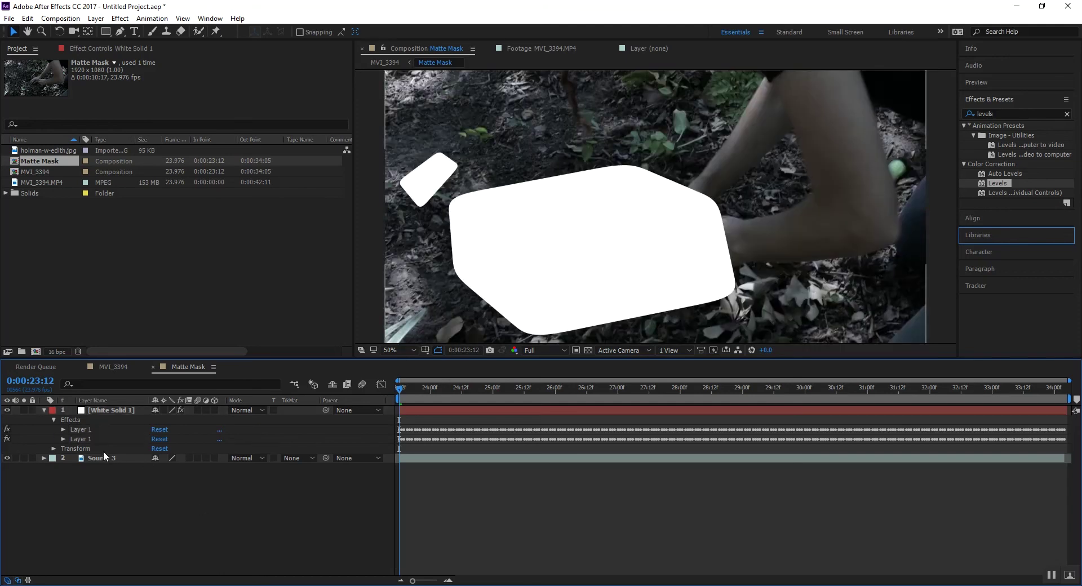
pyautogui.click(7, 430)
pyautogui.click(7, 429)
pyautogui.click(7, 439)
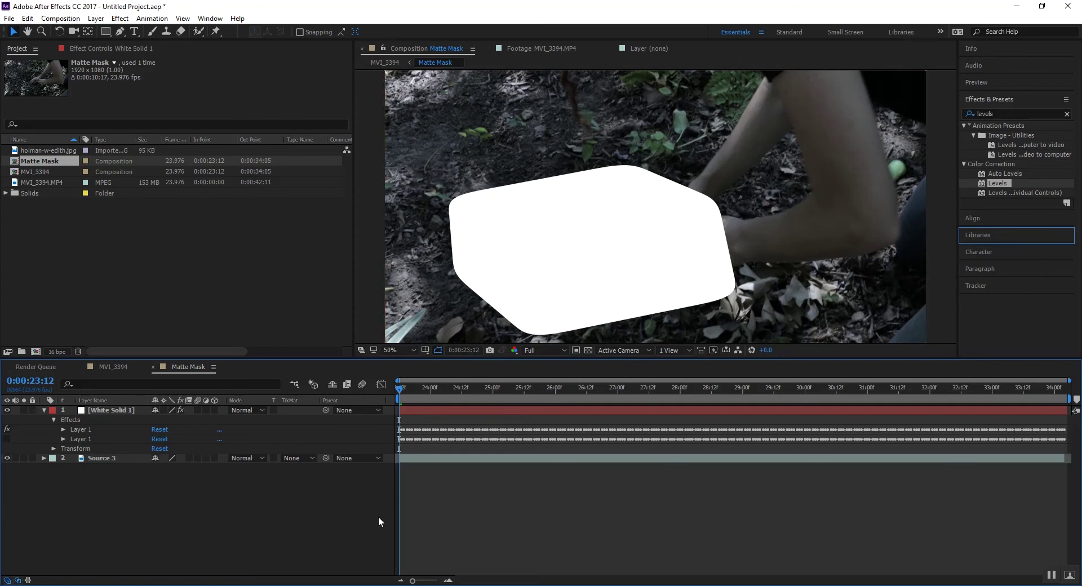
pyautogui.click(87, 440)
pyautogui.press('Delete')
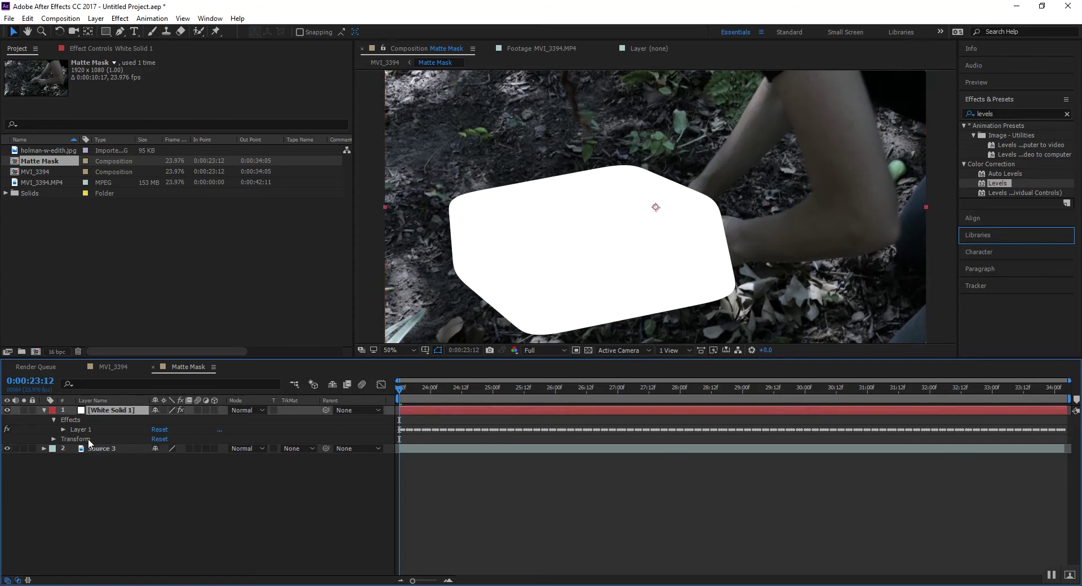
pyautogui.click(113, 482)
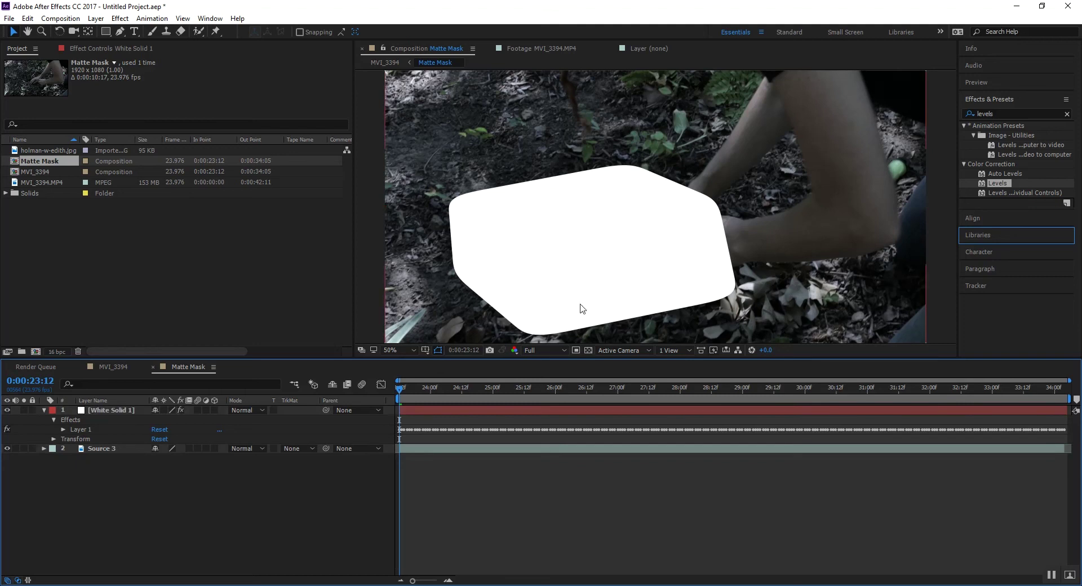
pyautogui.moveTo(406, 388)
pyautogui.mouseDown()
pyautogui.moveTo(1062, 398)
pyautogui.moveTo(399, 382)
pyautogui.mouseUp()
# Try the Invert channel effect on the white solid and delete it again.
pyautogui.click(107, 411)
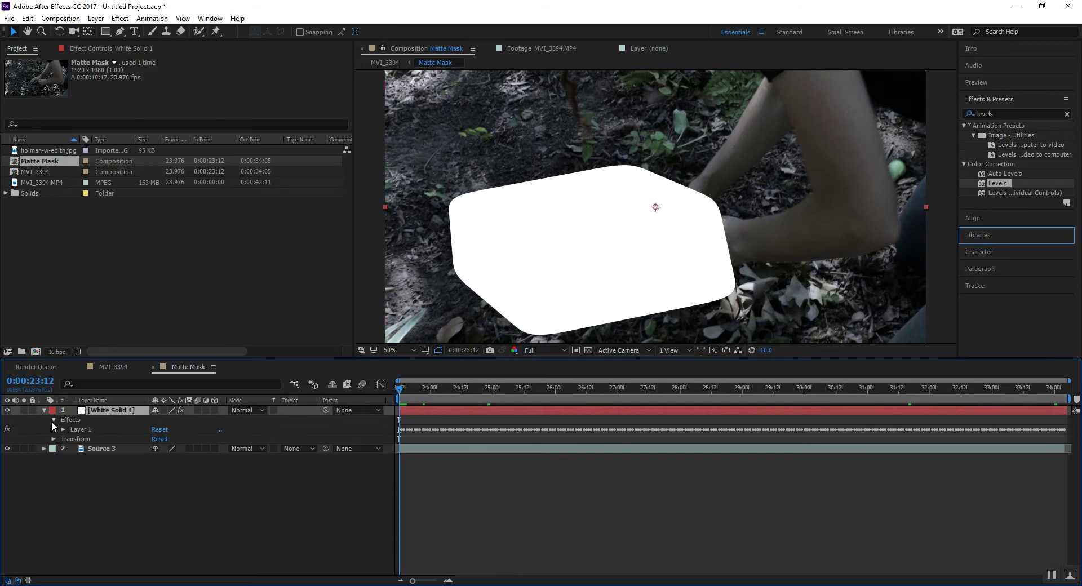
pyautogui.rightClick(121, 411)
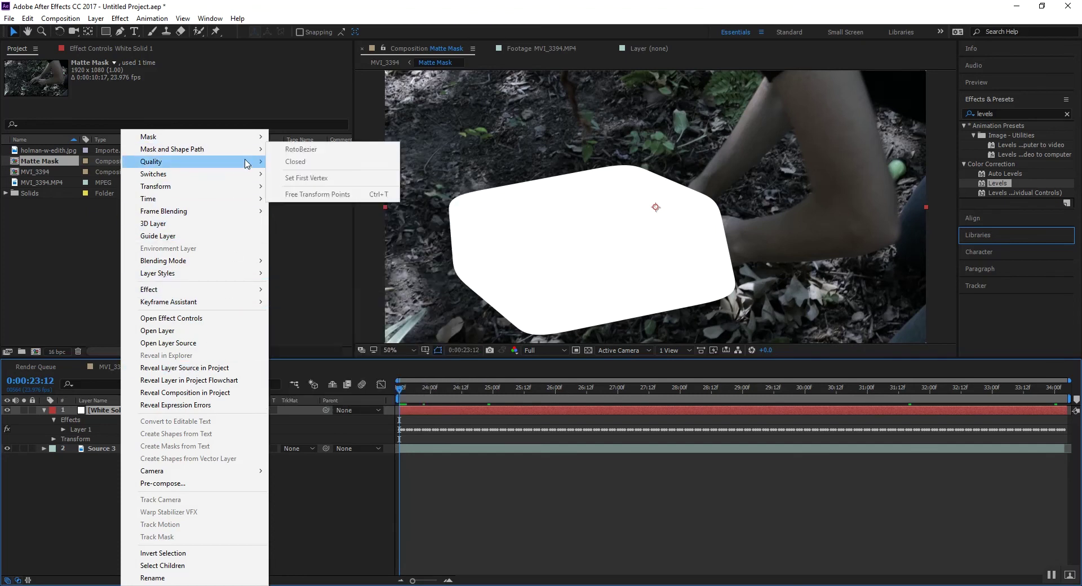
pyautogui.click(121, 19)
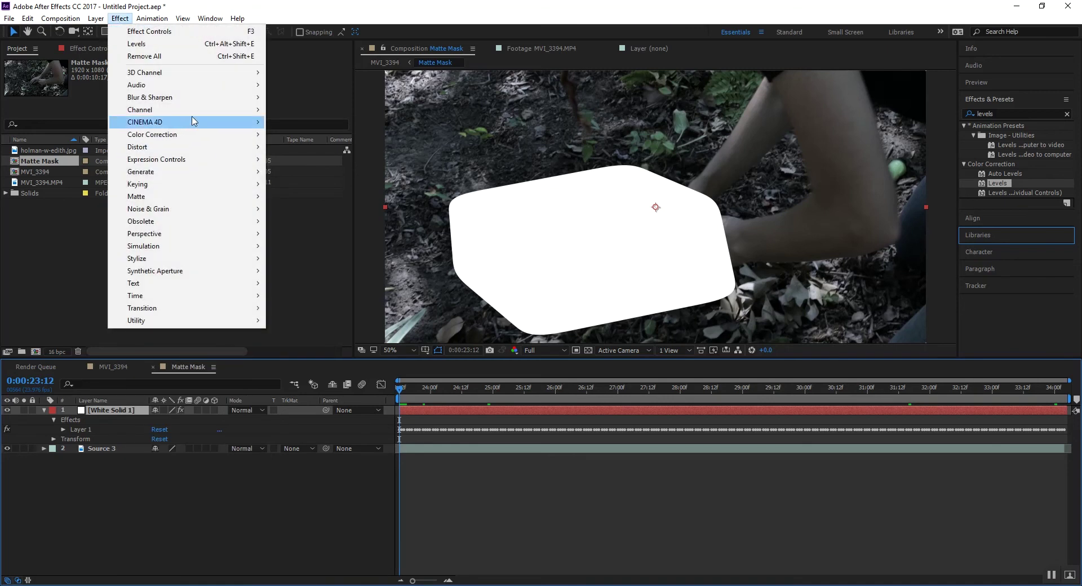
pyautogui.moveTo(197, 111)
pyautogui.click(288, 184)
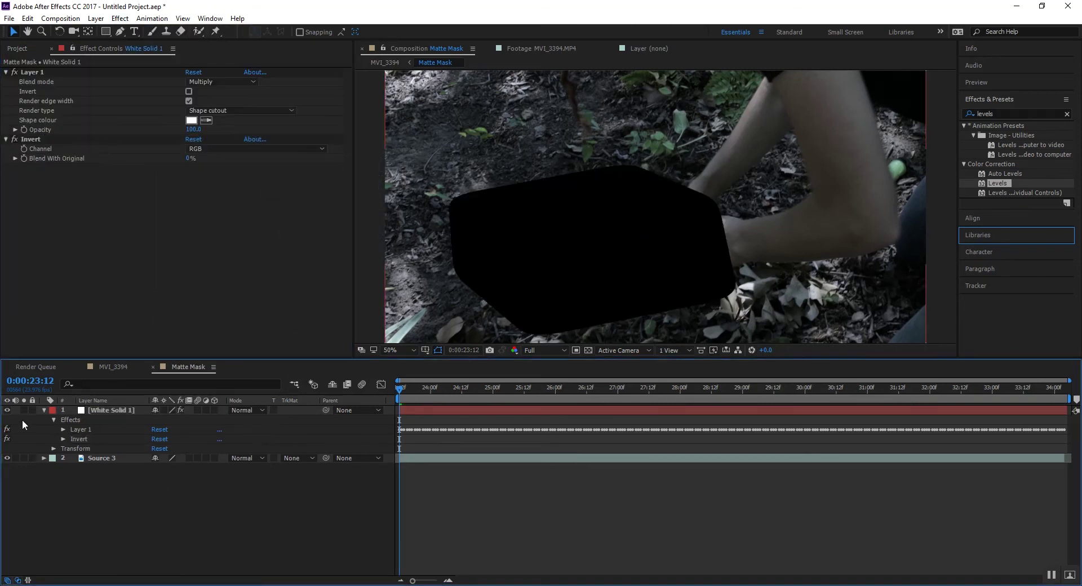
pyautogui.click(70, 438)
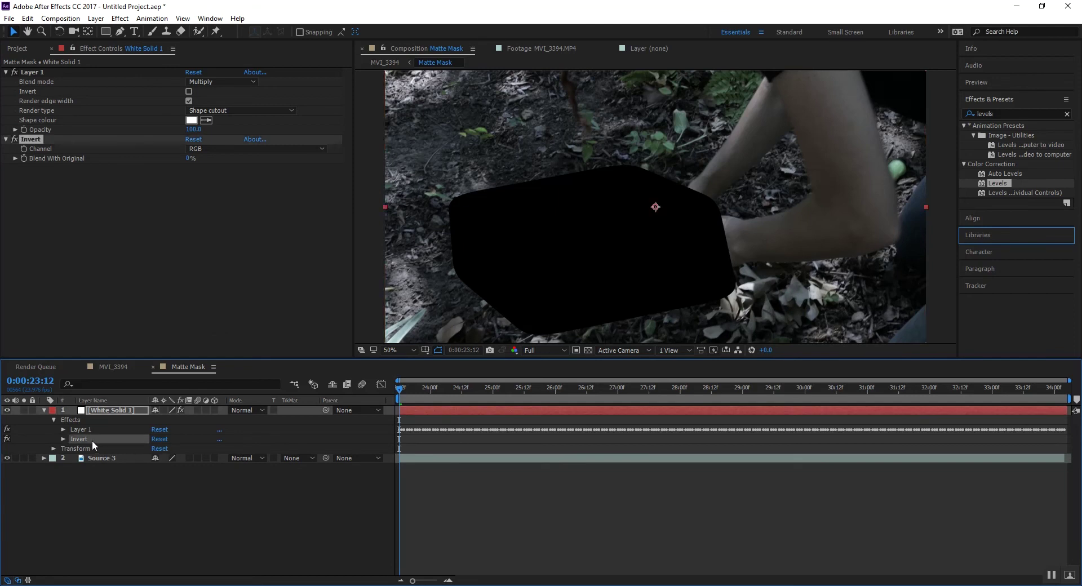
pyautogui.press('Delete')
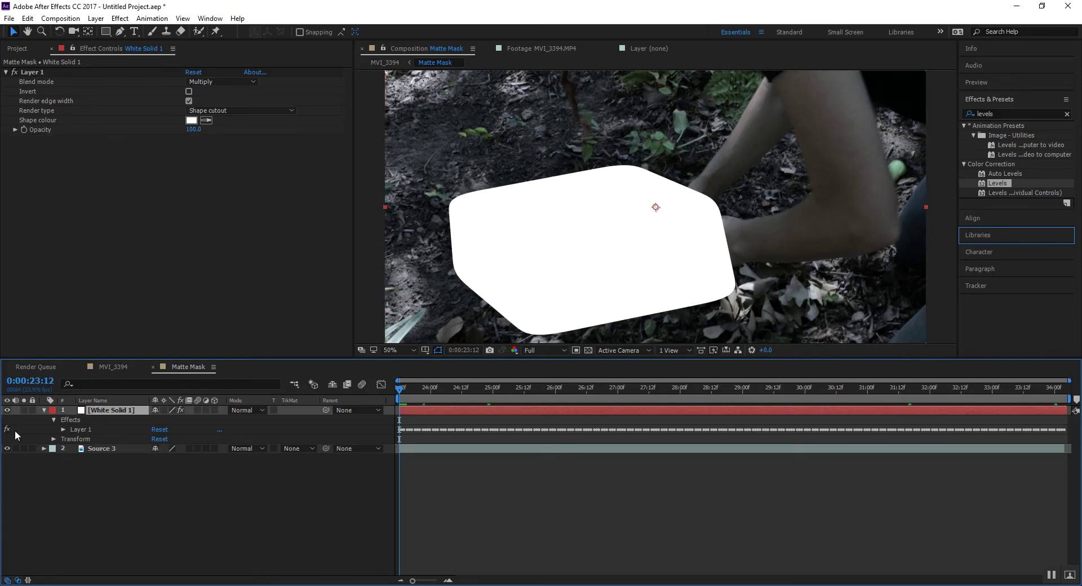
# Invert the white solid's Layer 1 shape effect so that the area outside the shape is filled.
pyautogui.click(80, 430)
pyautogui.click(188, 91)
pyautogui.click(228, 83)
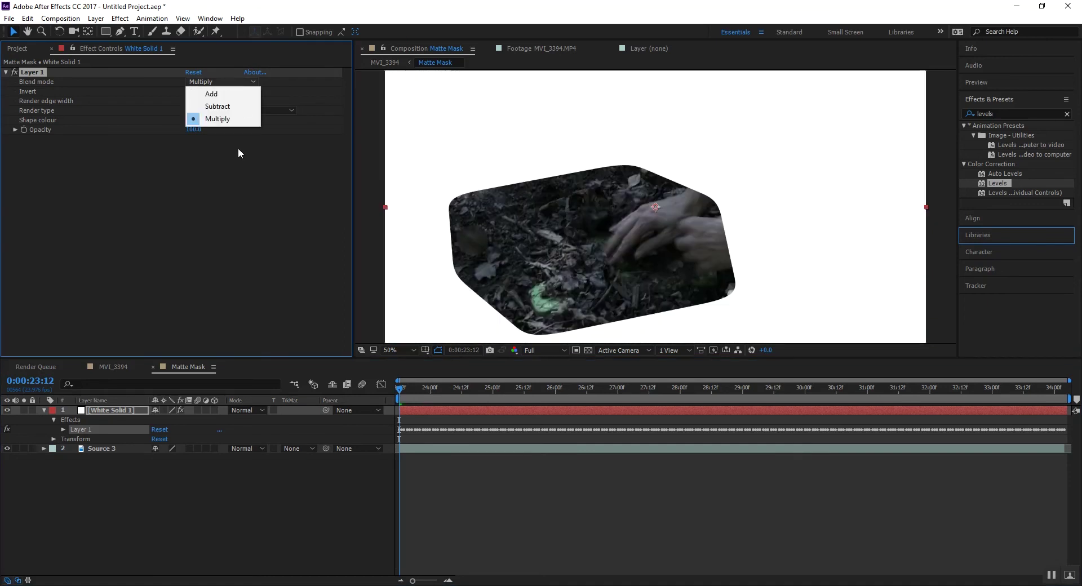
pyautogui.click(269, 174)
# Try the Add and Subtract blend modes on the white solid's shape effect and return it to Multiply.
pyautogui.click(225, 81)
pyautogui.click(224, 95)
pyautogui.click(214, 80)
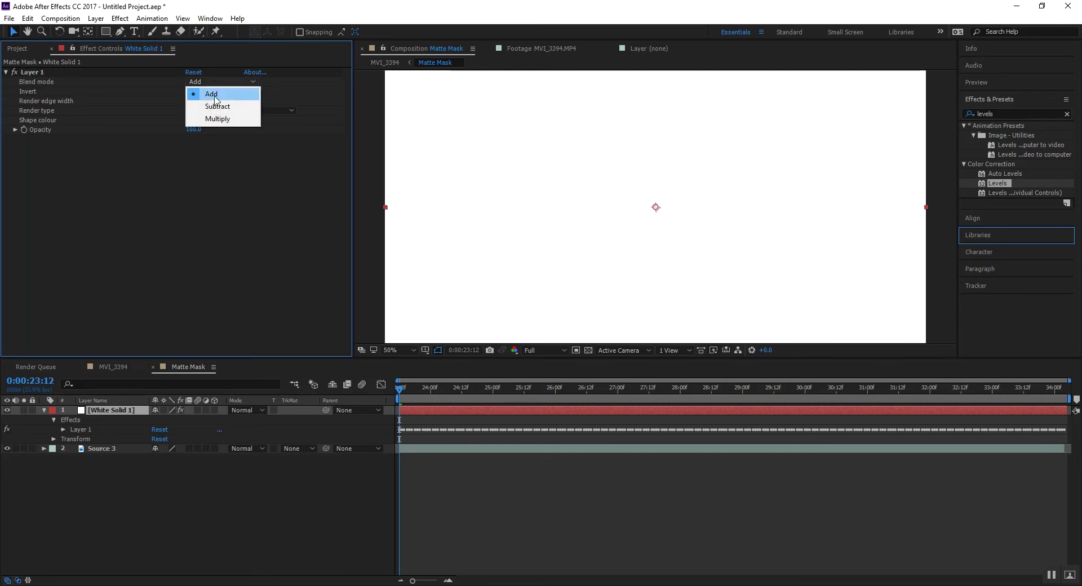
pyautogui.click(220, 106)
pyautogui.click(218, 81)
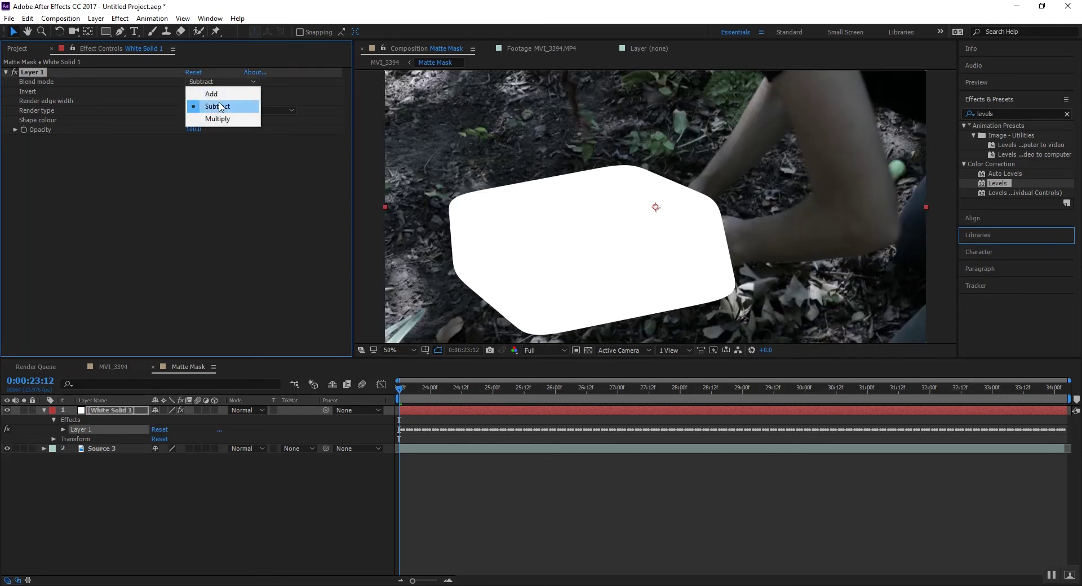
pyautogui.click(218, 121)
pyautogui.click(255, 232)
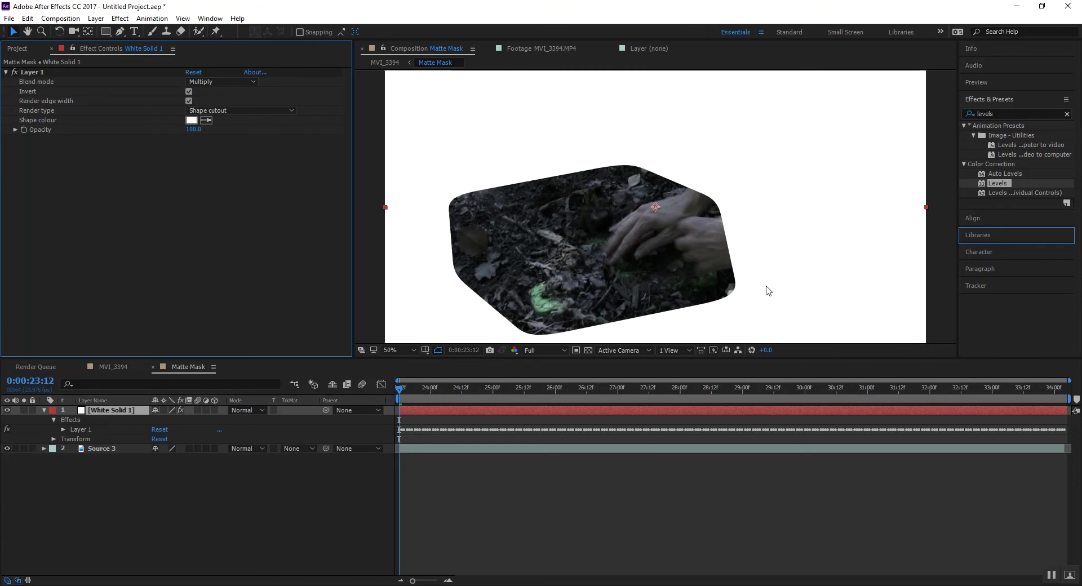
pyautogui.click(120, 517)
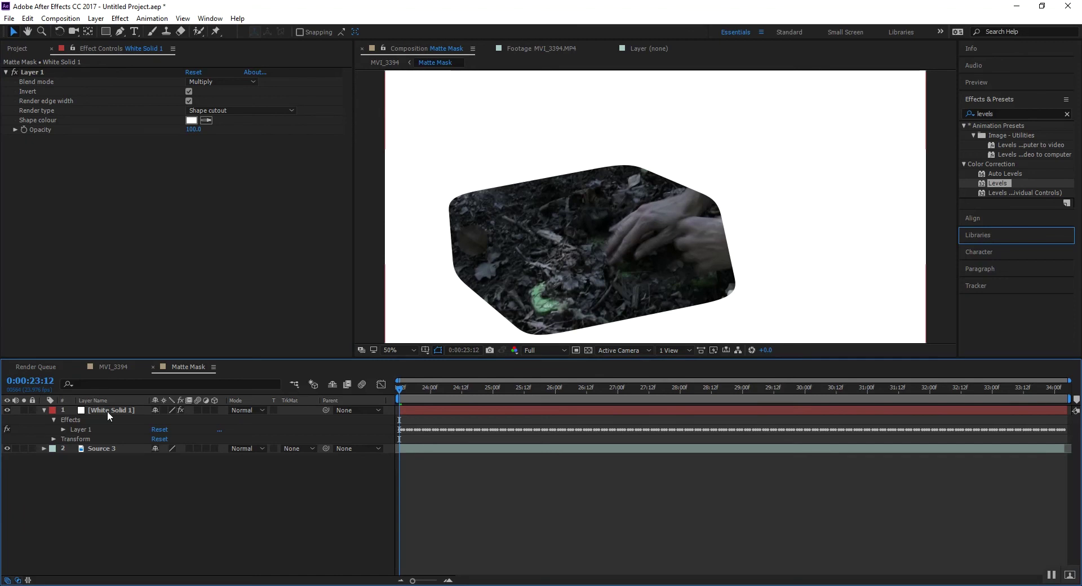
# Search the effects for key and apply Keylight (1.2) to the Source 3 footage layer.
pyautogui.click(117, 448)
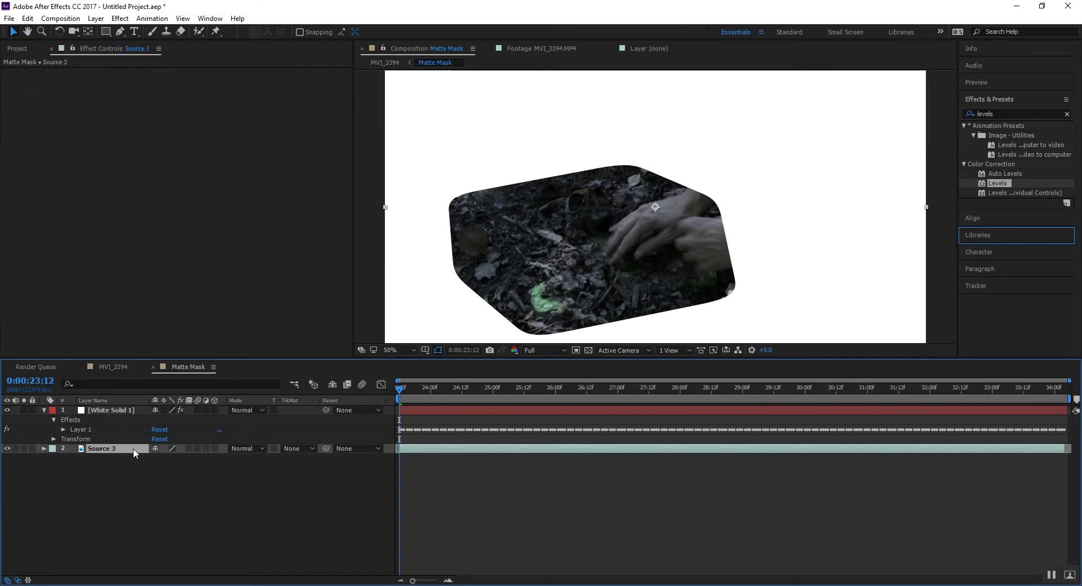
pyautogui.click(1015, 122)
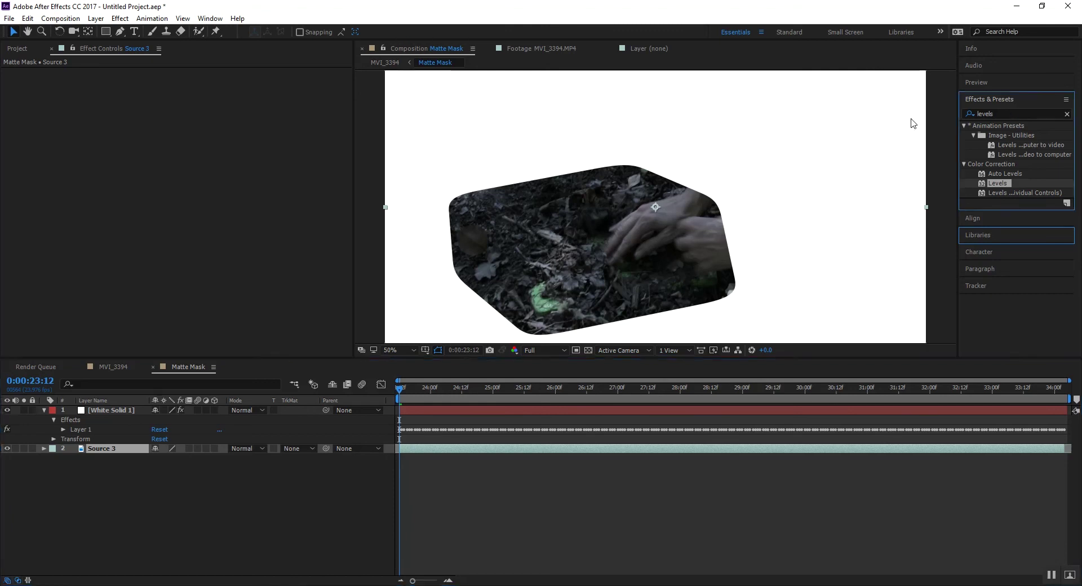
pyautogui.doubleClick(990, 114)
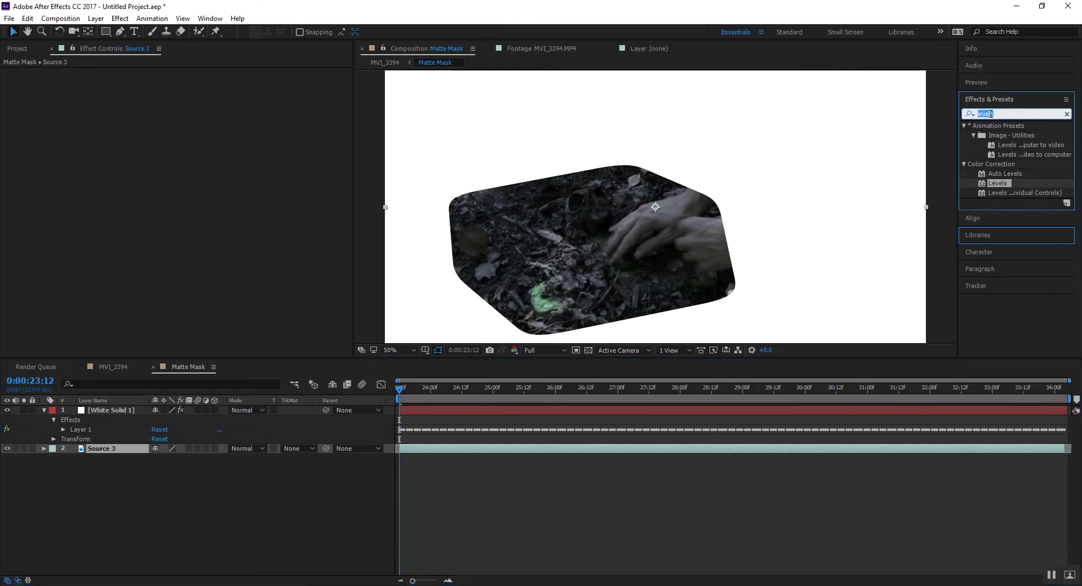
pyautogui.write('key')
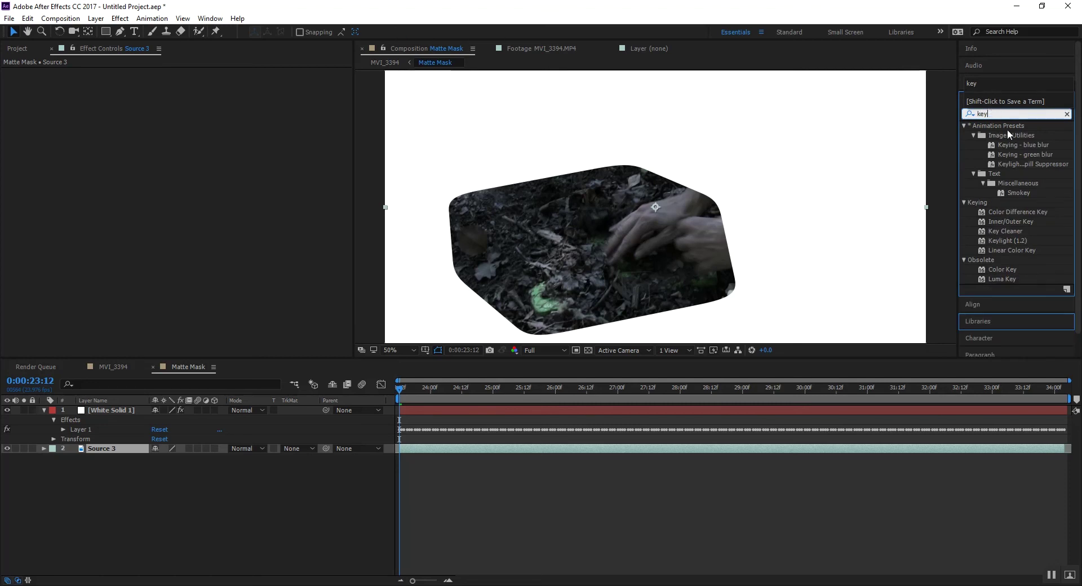
pyautogui.moveTo(1005, 240); pyautogui.dragTo(110, 449)
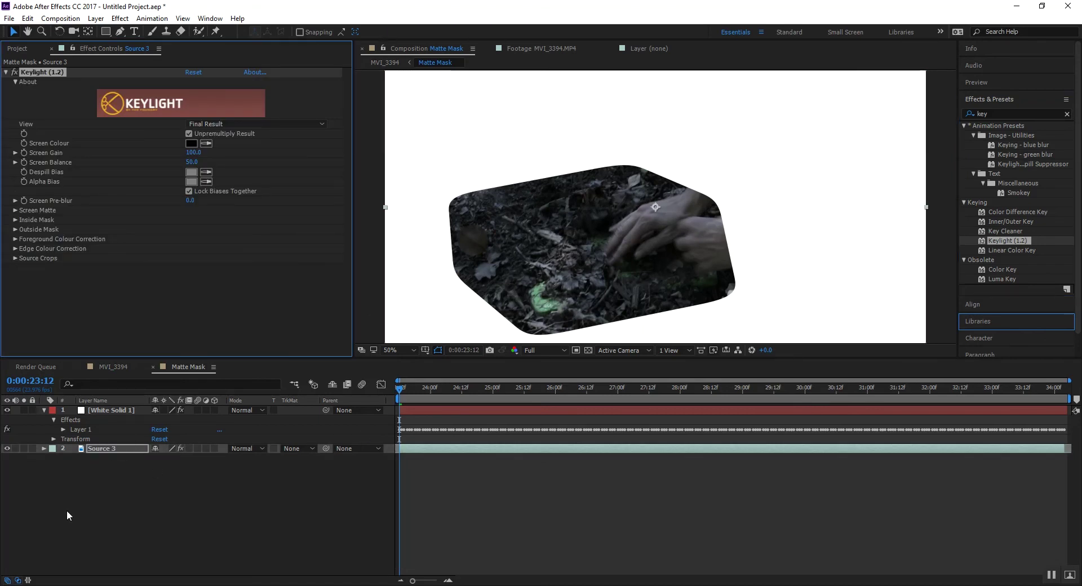
# Go to 0:00:31:14 and sample the bright green painted patch on the ground as Keylight's Screen Colour.
pyautogui.click(206, 144)
pyautogui.click(329, 293)
pyautogui.moveTo(398, 387); pyautogui.dragTo(902, 404)
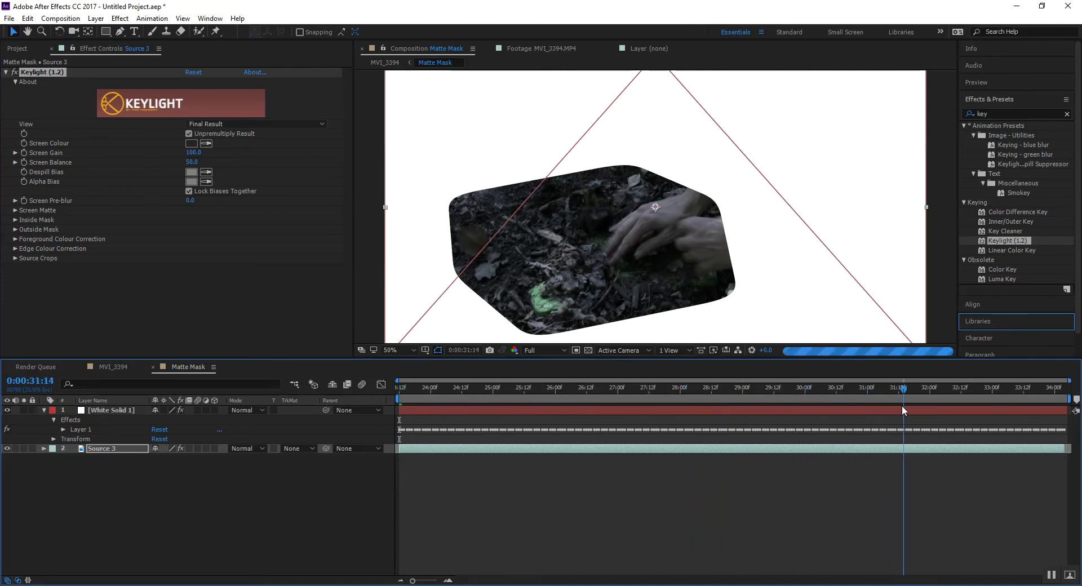
pyautogui.click(206, 144)
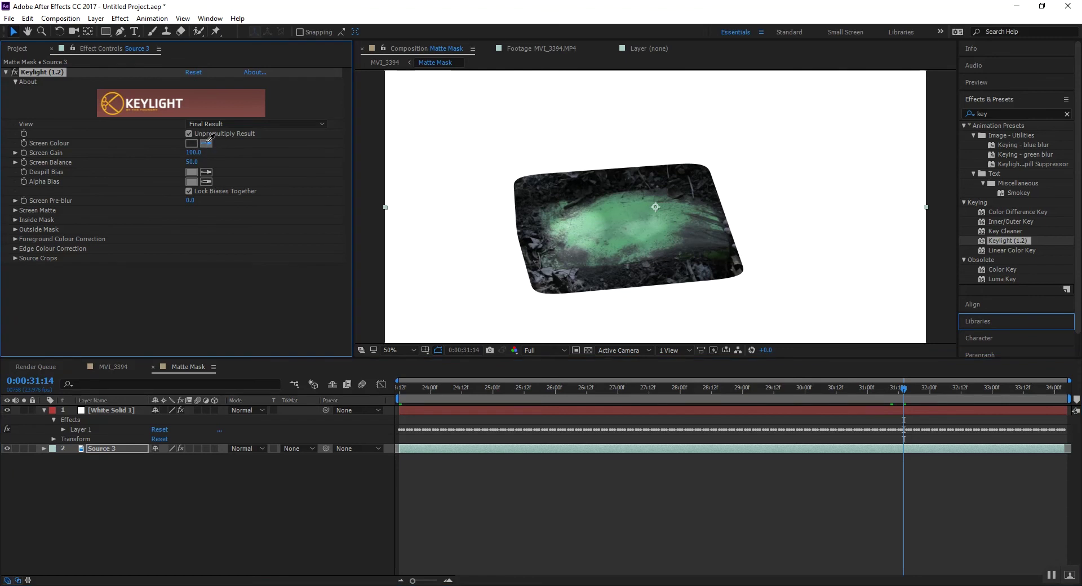
pyautogui.click(612, 214)
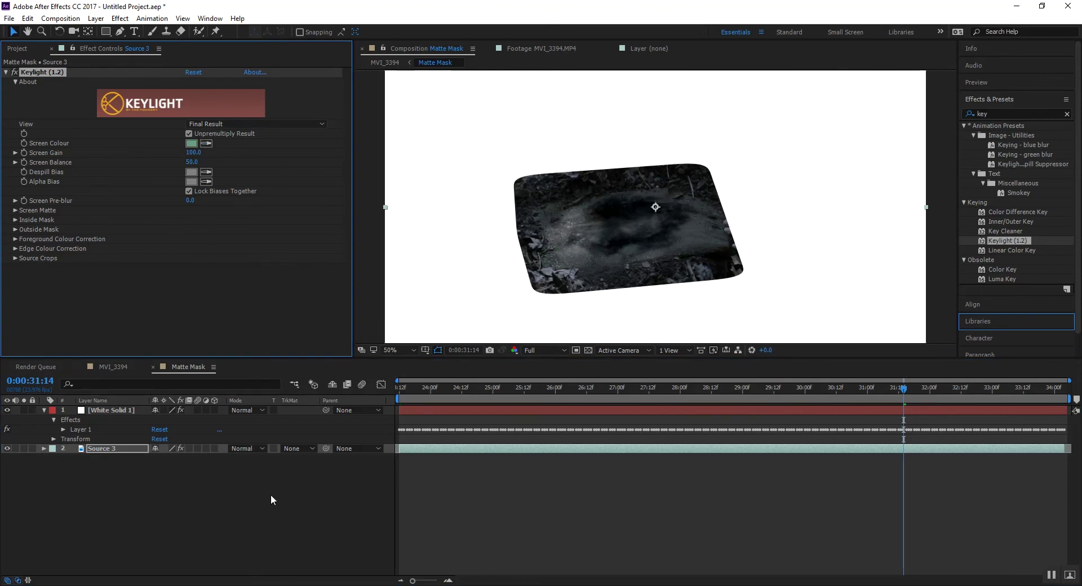
pyautogui.click(232, 516)
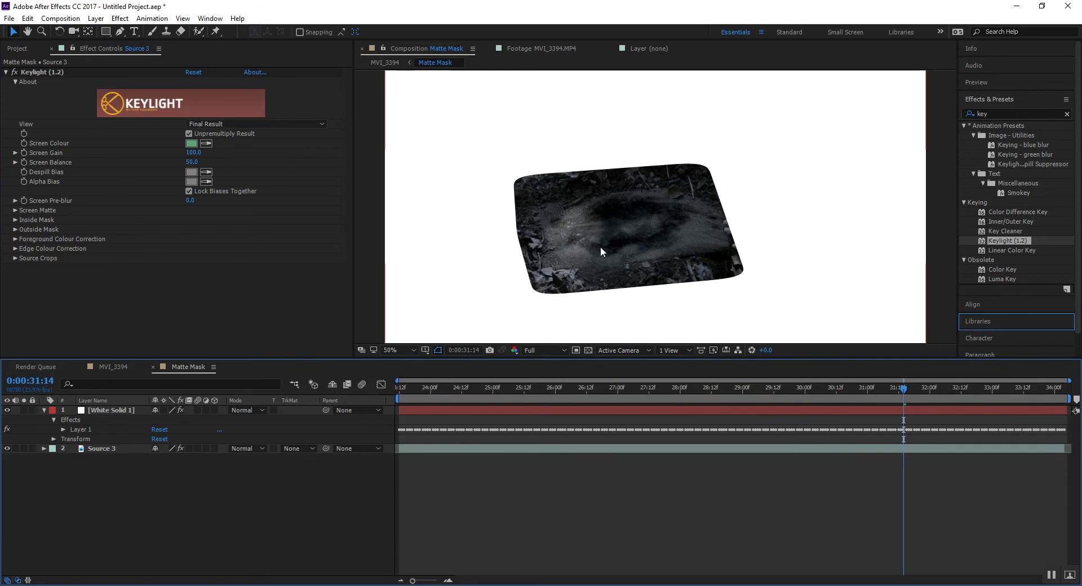
# Show Keylight's Screen Matte view and set Screen Gain to 116 and Screen Balance to 44.
pyautogui.click(235, 123)
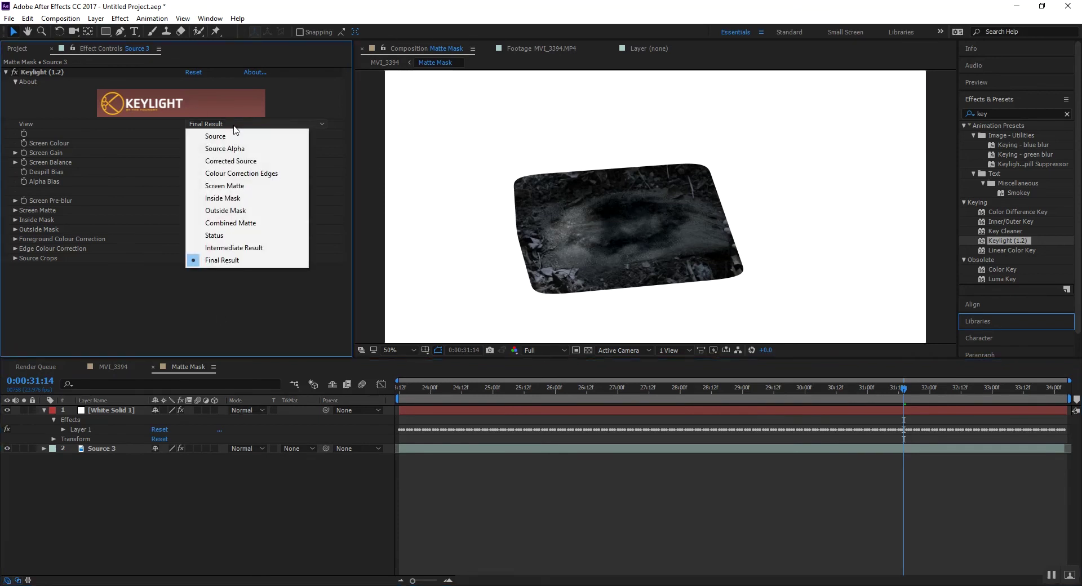
pyautogui.click(239, 186)
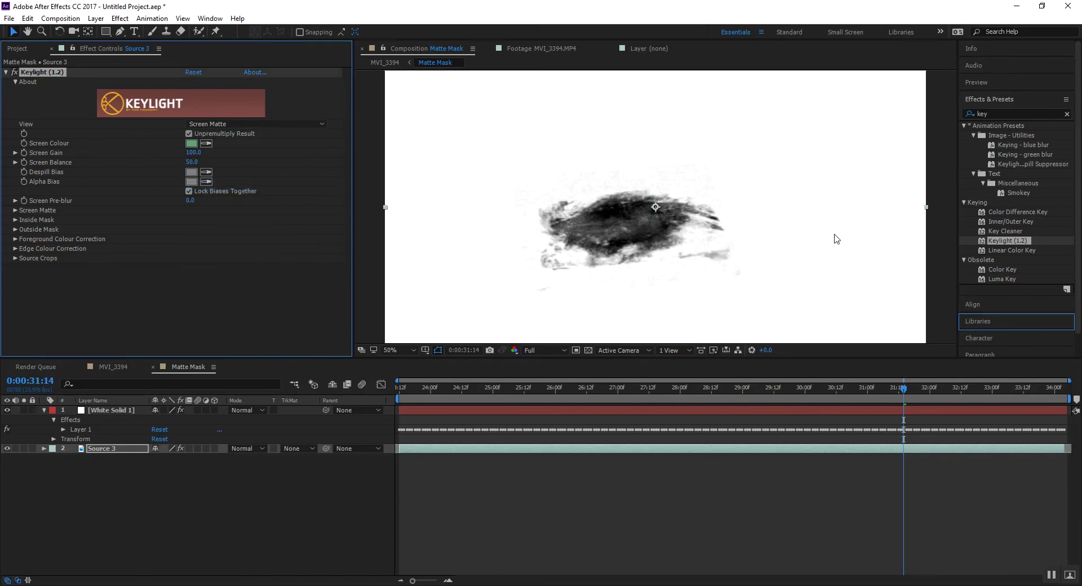
pyautogui.click(194, 152)
pyautogui.write('120')
pyautogui.press('Return')
pyautogui.moveTo(205, 152)
pyautogui.mouseDown()
pyautogui.moveTo(186, 163)
pyautogui.moveTo(225, 165)
pyautogui.moveTo(200, 171)
pyautogui.mouseUp()
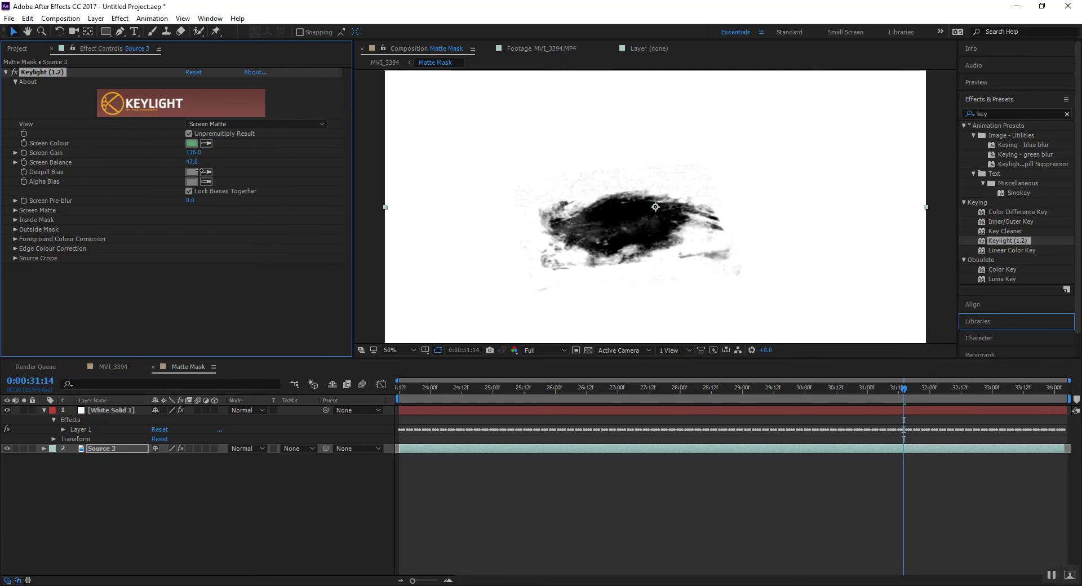
# Set Clip White to 84 in Keylight's Screen Matte settings.
pyautogui.click(16, 210)
pyautogui.moveTo(194, 230); pyautogui.dragTo(186, 240)
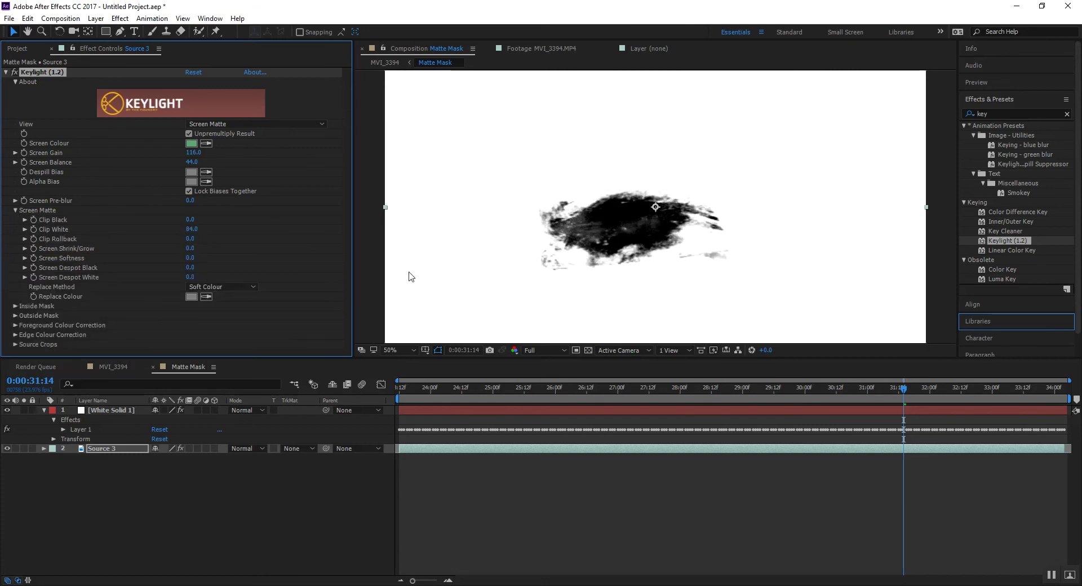
pyautogui.click(257, 499)
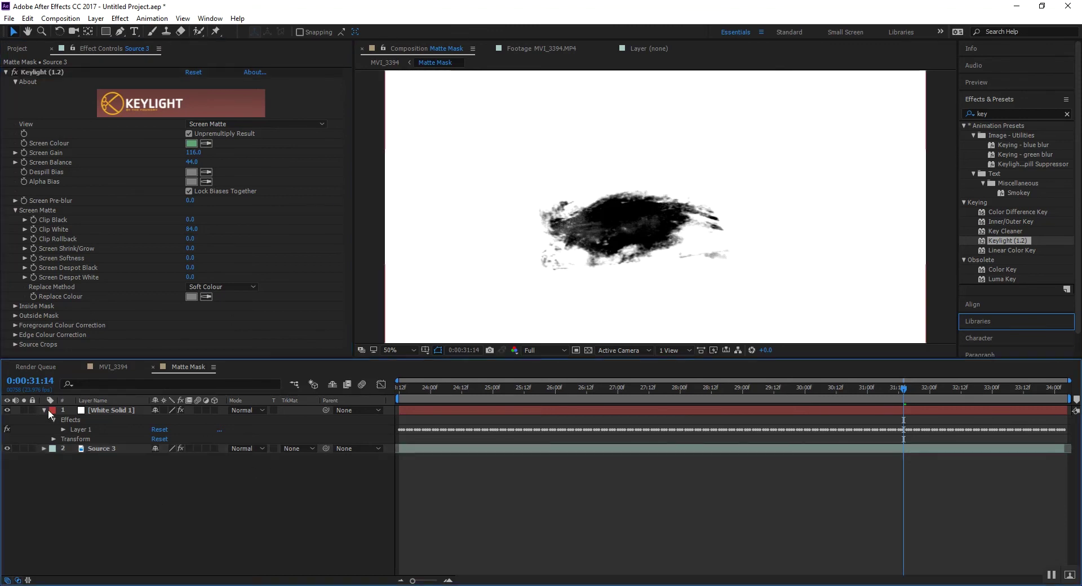
# Check the matte in the MVI_3394 composition with Source 2 hidden and shown, and review Source 3 inside Matte Mask.
pyautogui.click(118, 371)
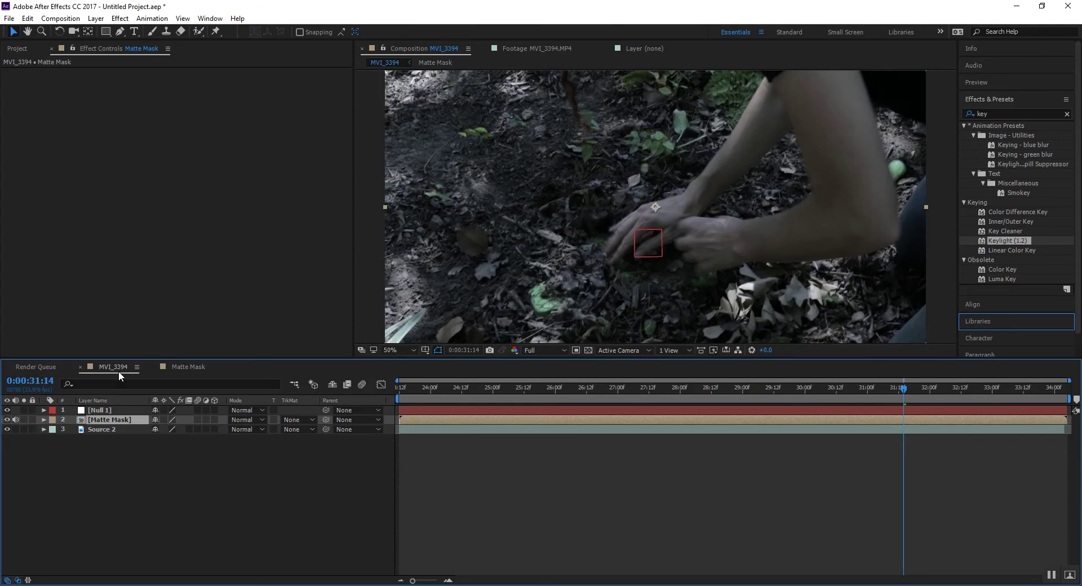
pyautogui.click(8, 429)
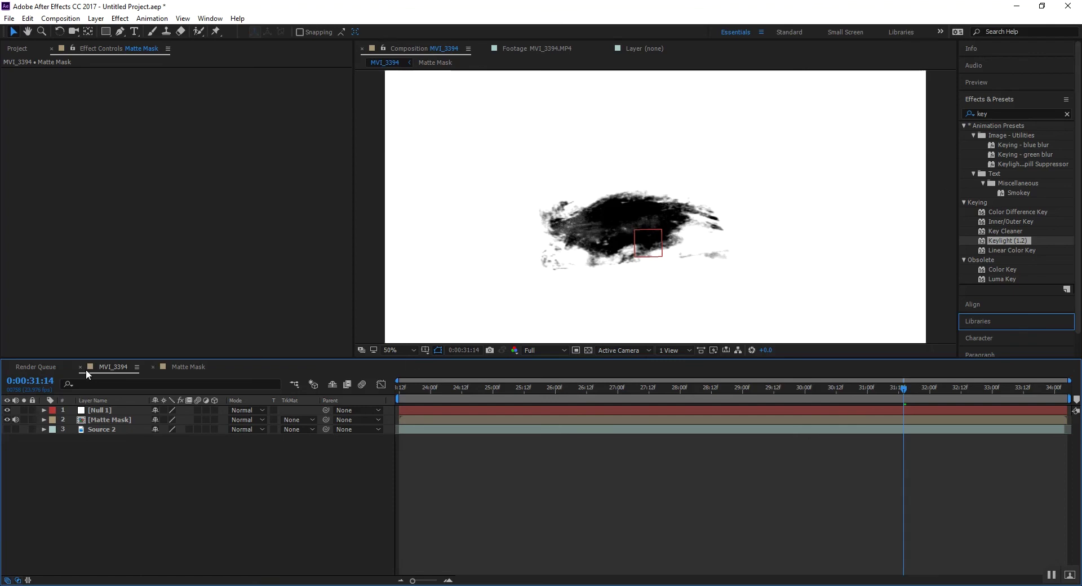
pyautogui.click(7, 429)
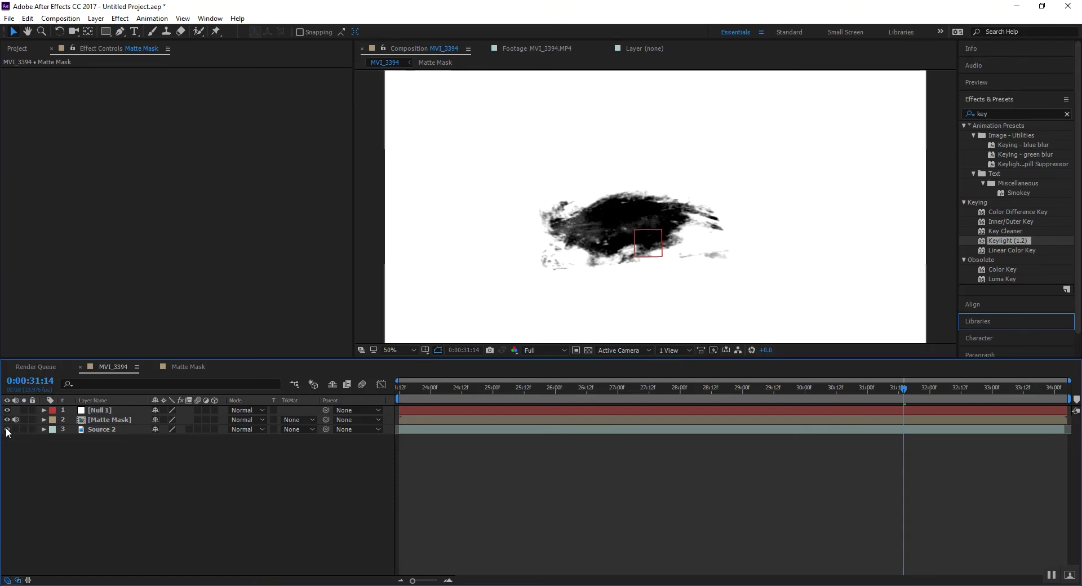
pyautogui.click(122, 420)
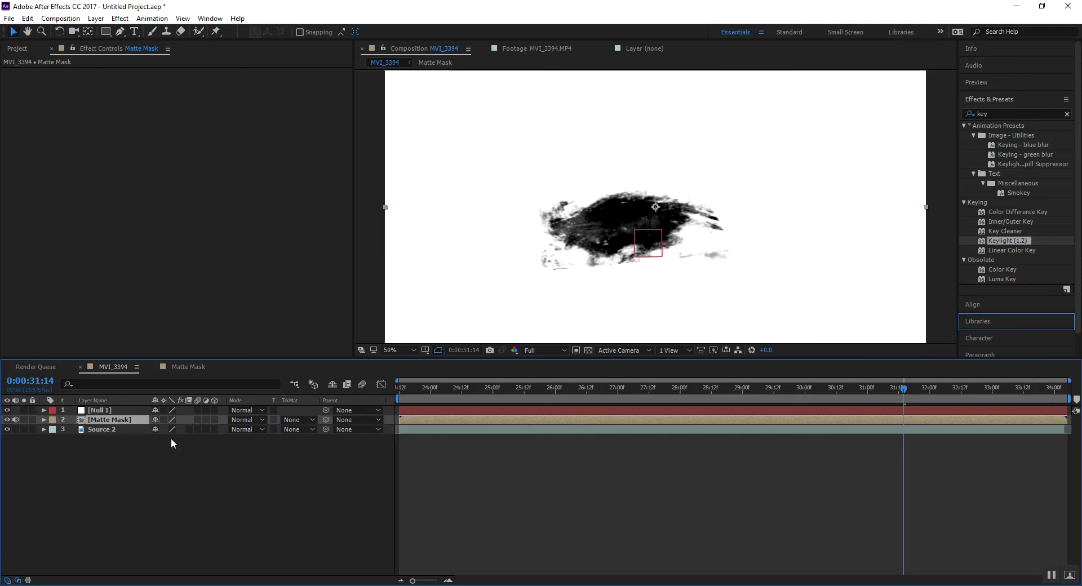
pyautogui.click(123, 429)
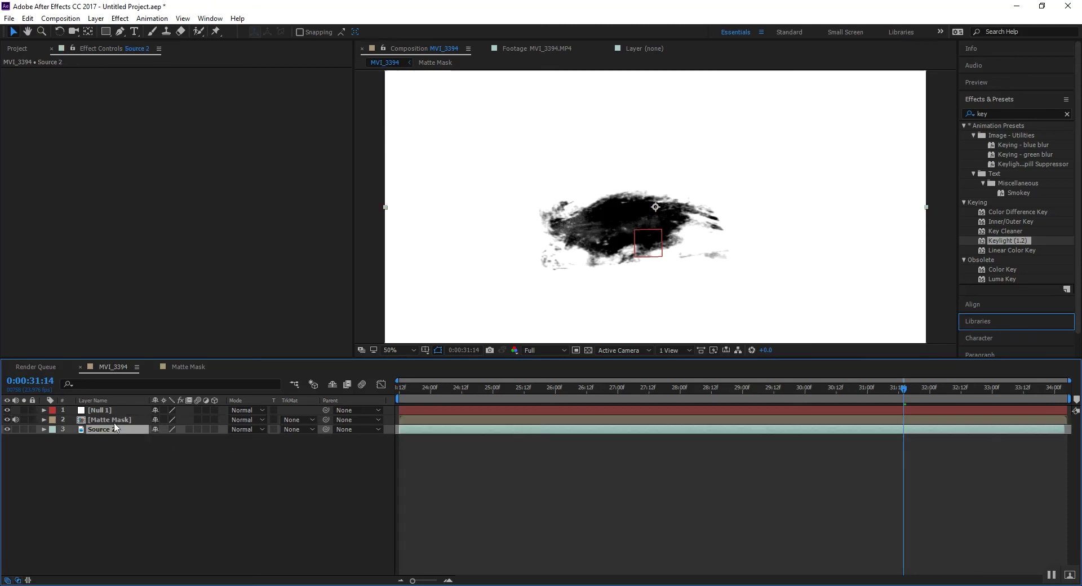
pyautogui.doubleClick(111, 420)
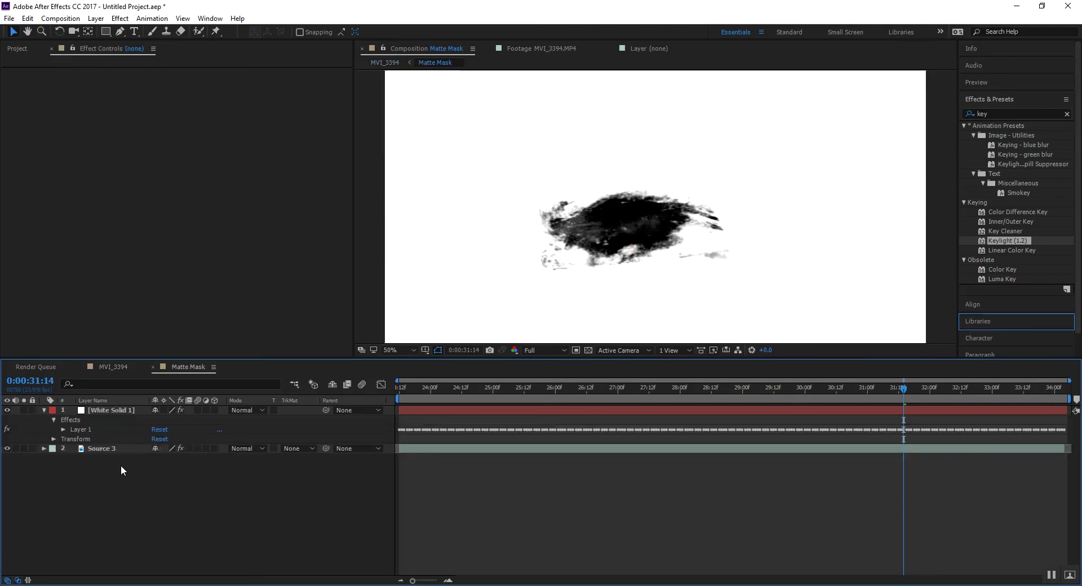
pyautogui.click(102, 449)
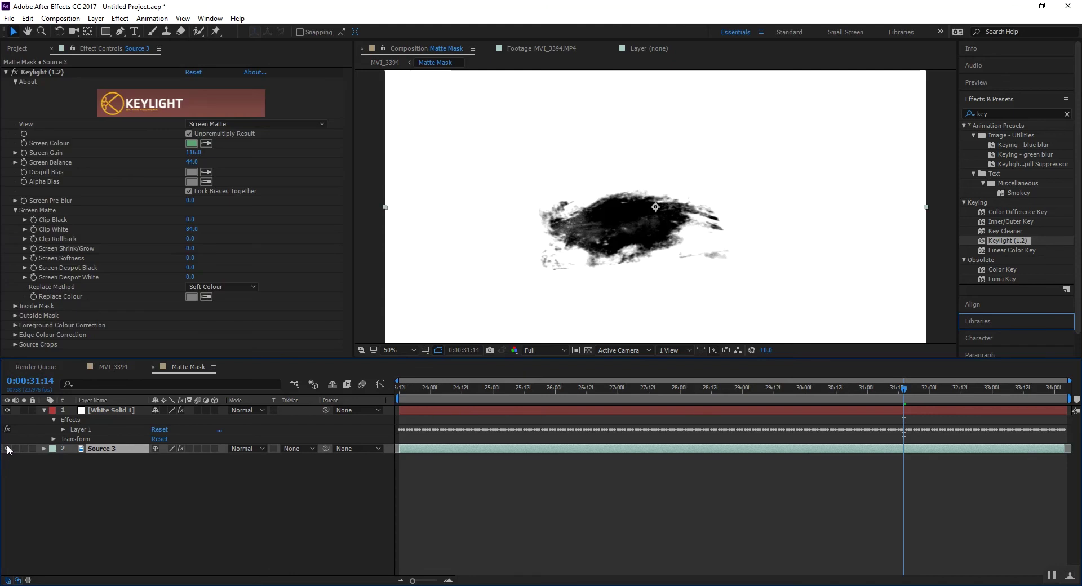
pyautogui.click(126, 525)
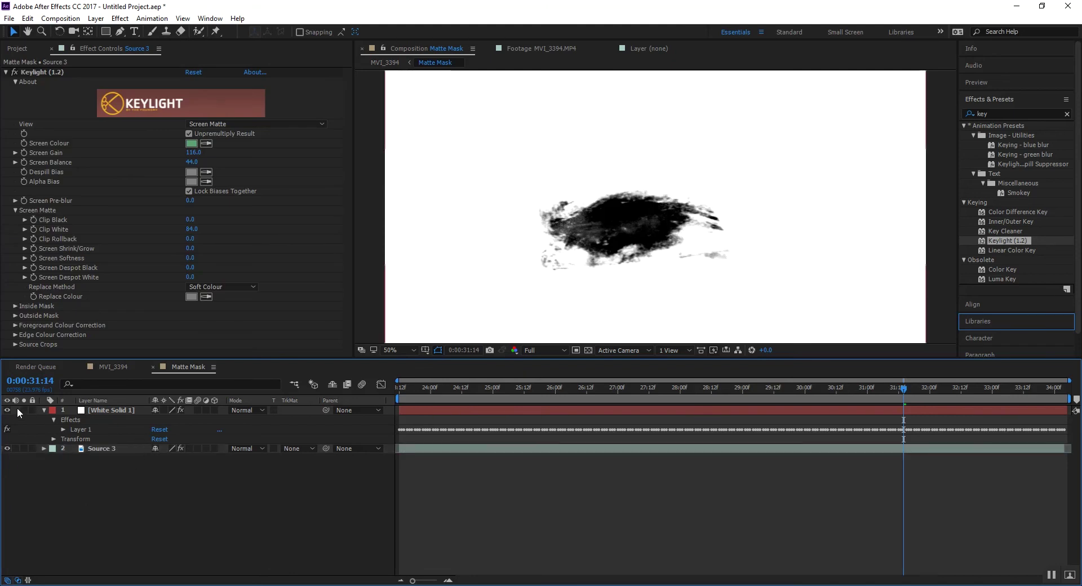
# In the MVI_3394 composition, give the Source 2 layer a Luma Matte track matte from Matte Mask.
pyautogui.click(116, 368)
pyautogui.click(124, 468)
pyautogui.click(117, 431)
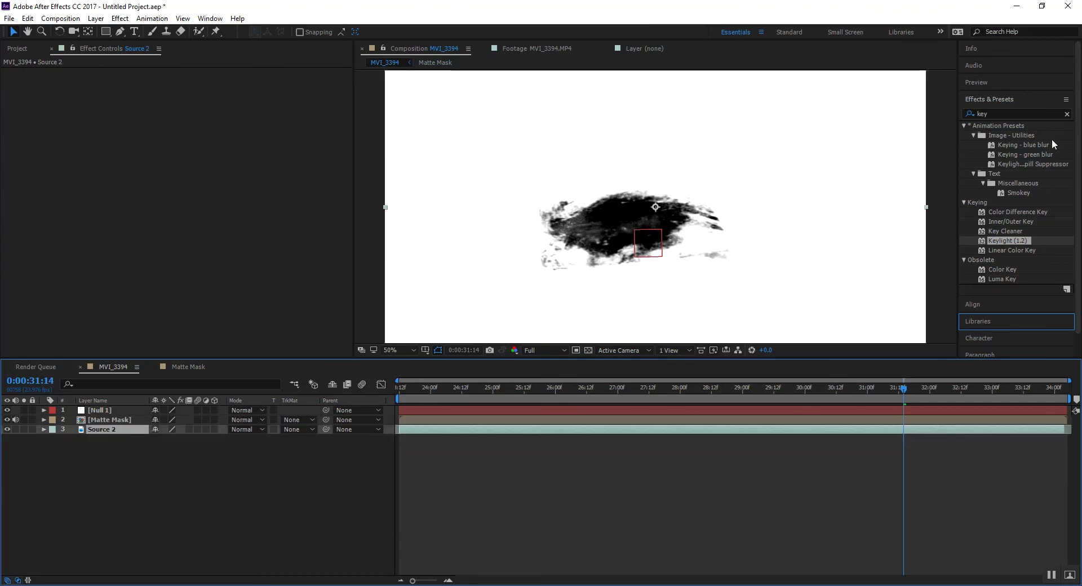
pyautogui.click(1006, 242)
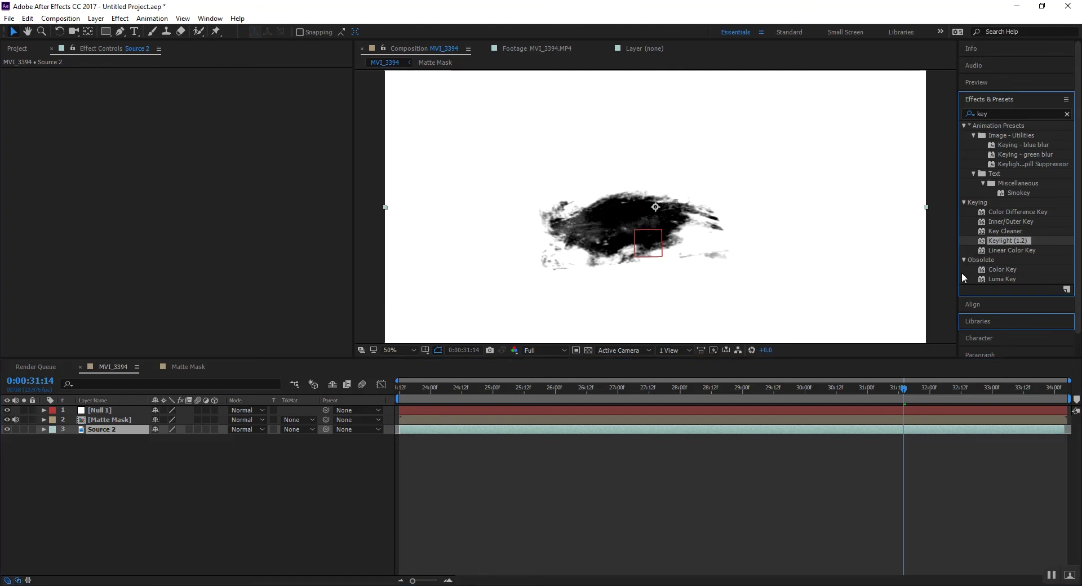
pyautogui.click(309, 428)
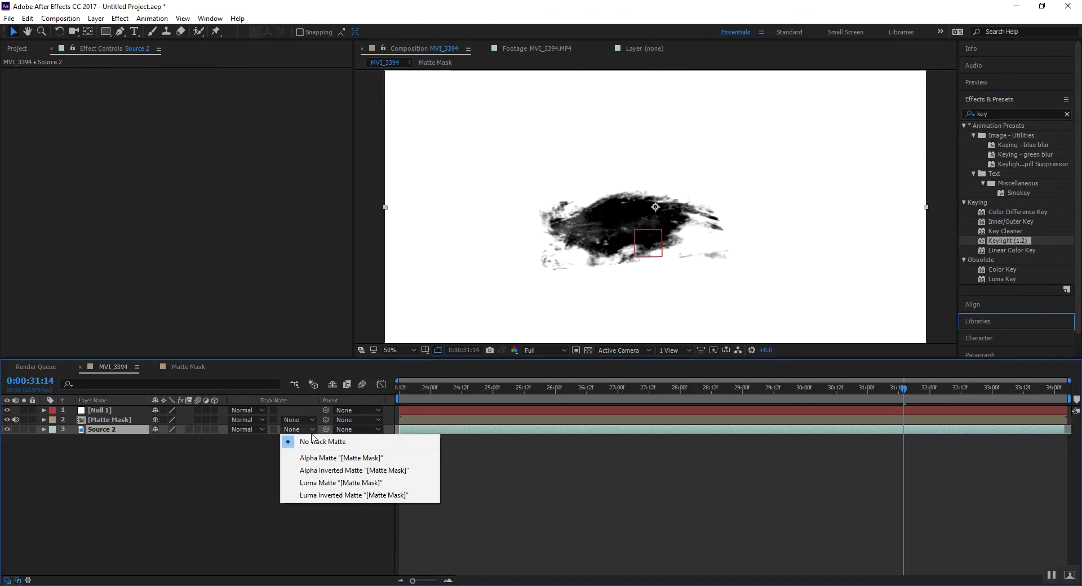
pyautogui.click(324, 483)
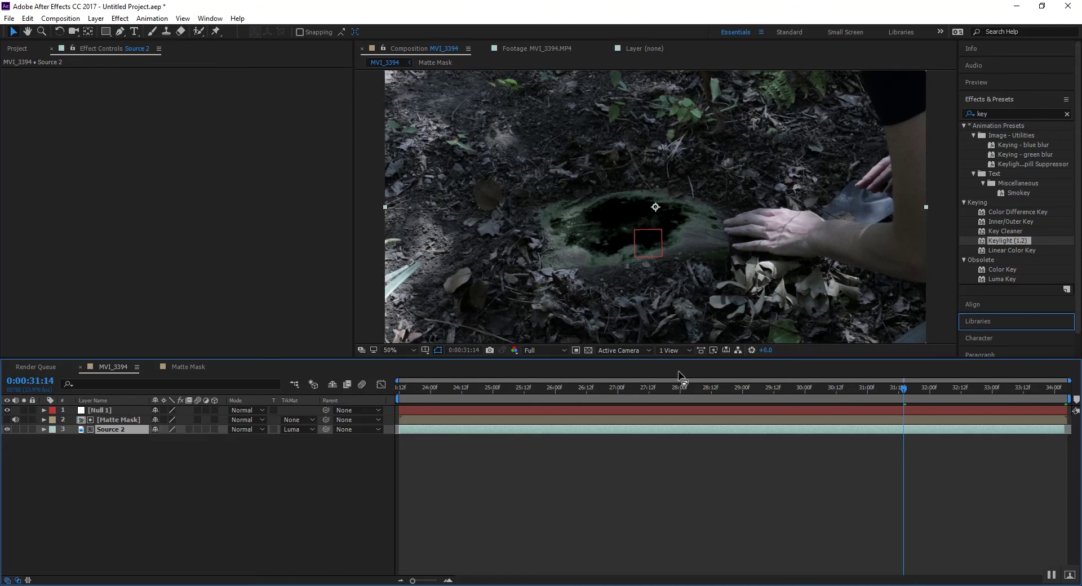
pyautogui.click(197, 494)
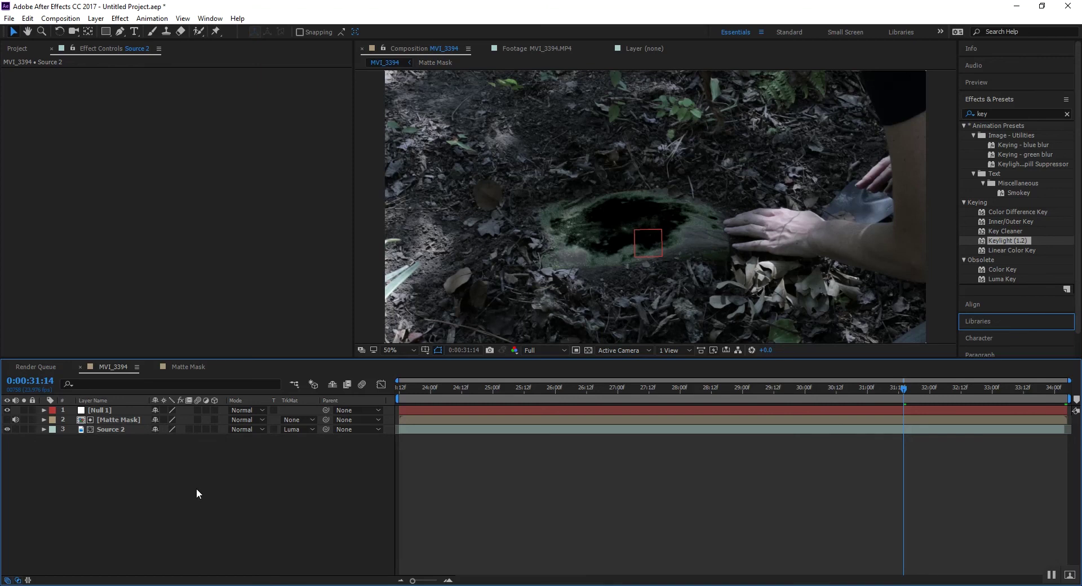
# Add the gravestone JPG from the project to the MVI_3394 composition as the lowest layer, beneath Source 2.
pyautogui.click(101, 411)
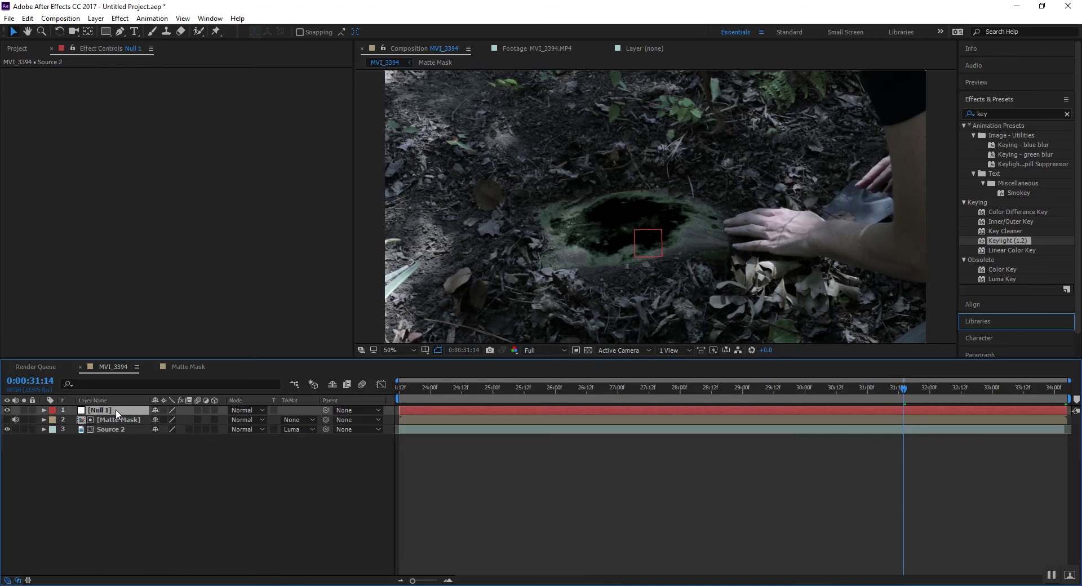
pyautogui.click(117, 456)
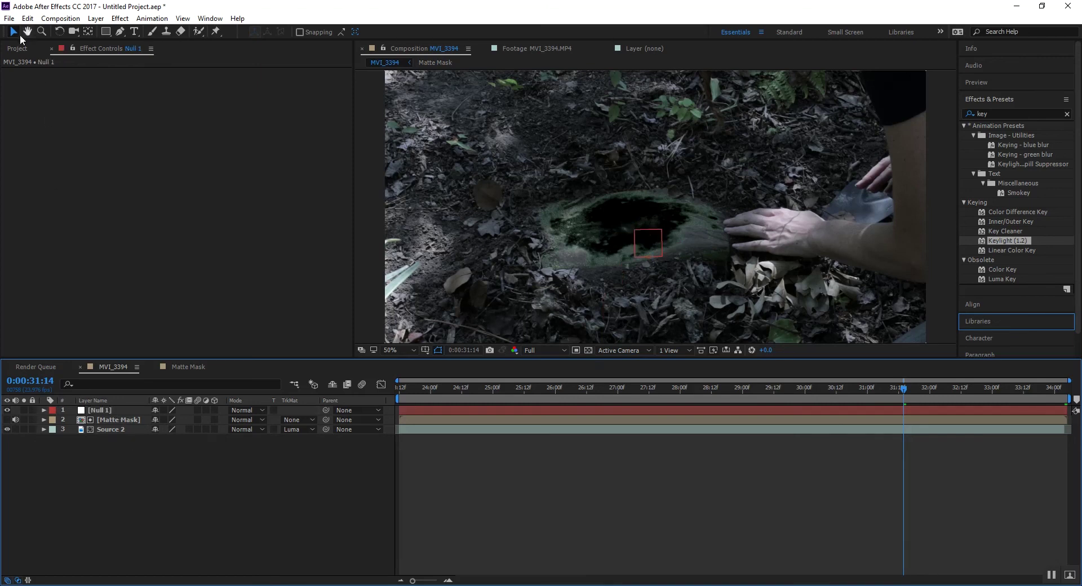
pyautogui.click(24, 50)
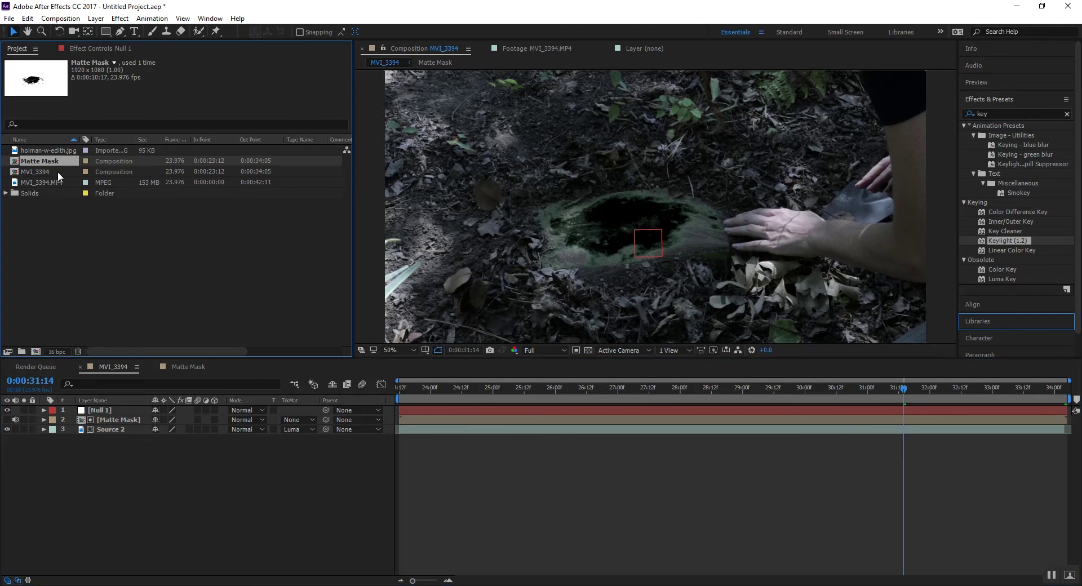
pyautogui.click(49, 150)
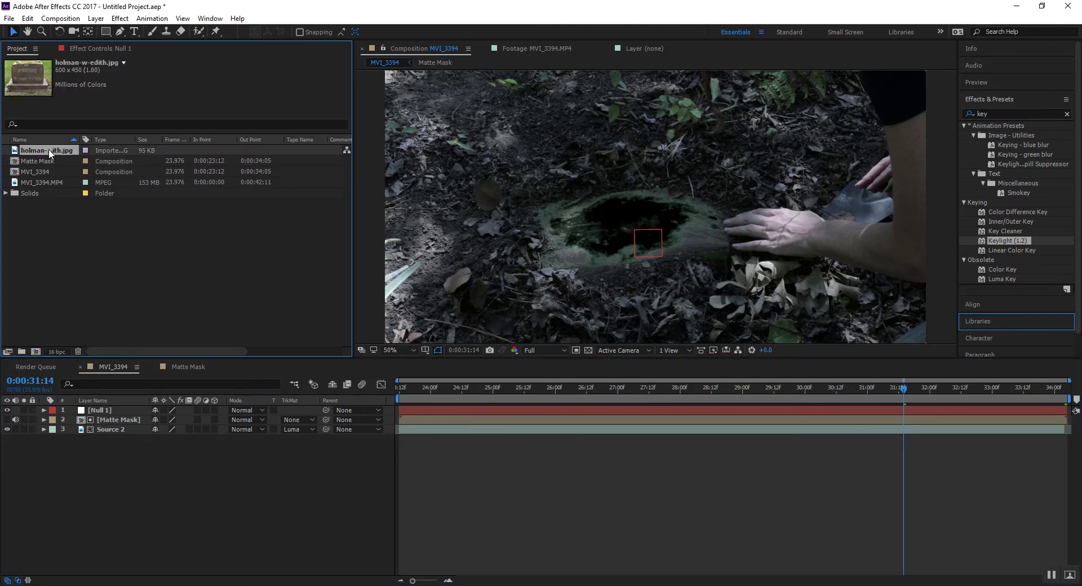
pyautogui.moveTo(49, 151); pyautogui.dragTo(112, 465)
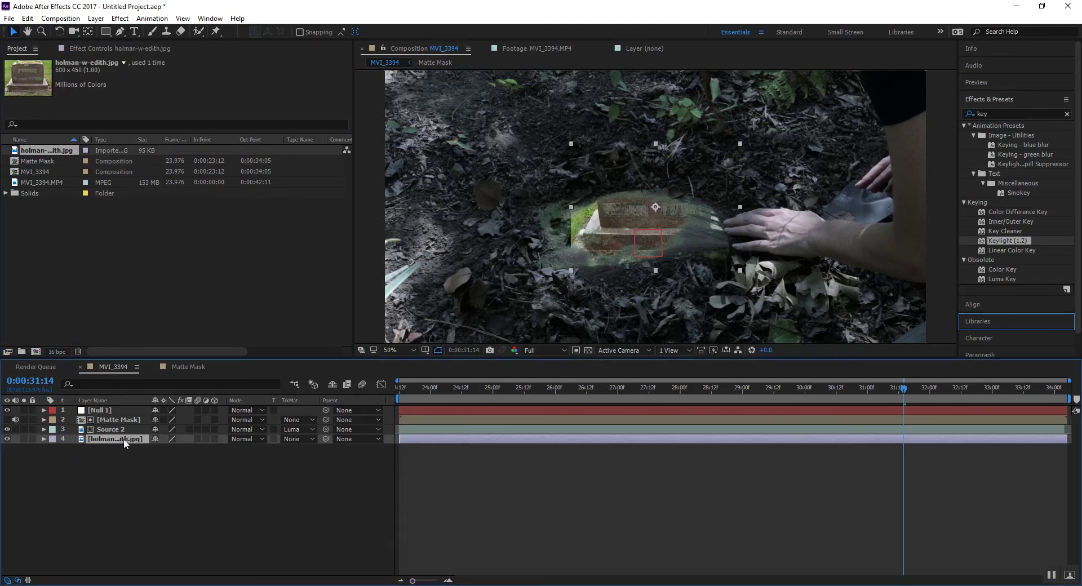
# Enlarge the gravestone image to roughly twice its size and position its engraved surname within the hole in the ground.
pyautogui.moveTo(638, 216); pyautogui.dragTo(617, 245)
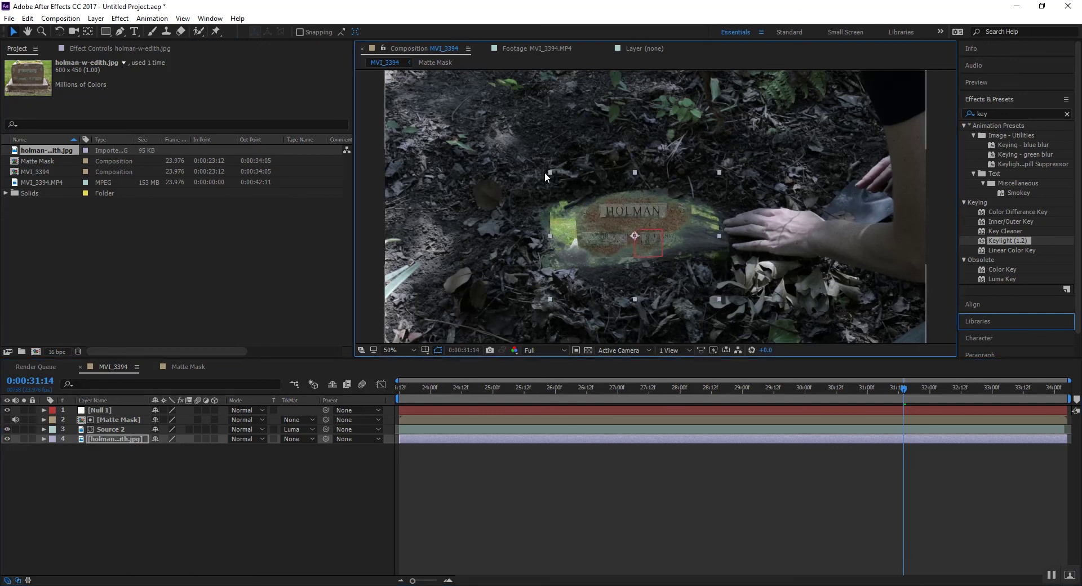
pyautogui.moveTo(552, 172); pyautogui.dragTo(473, 109)
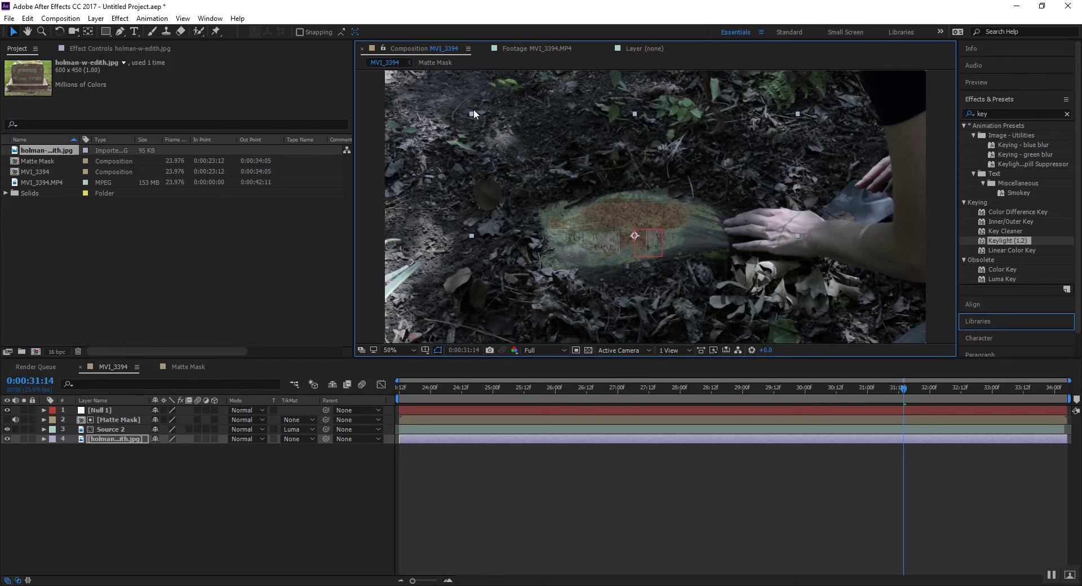
pyautogui.moveTo(640, 206); pyautogui.dragTo(635, 229)
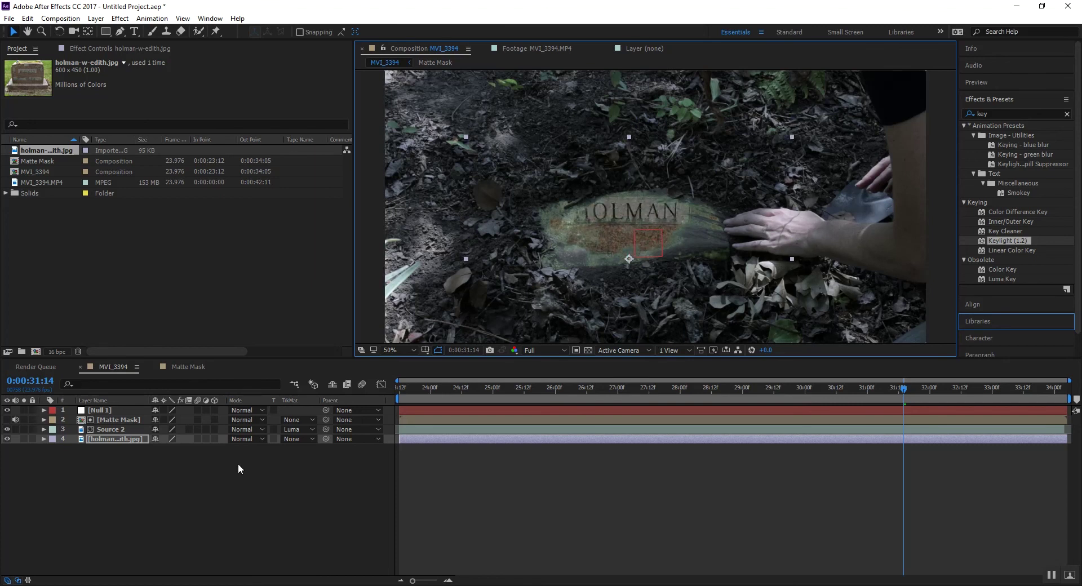
# Make the gravestone layer 3D, tilt it back and rotate it slightly counterclockwise to match the ground's perspective.
pyautogui.click(214, 439)
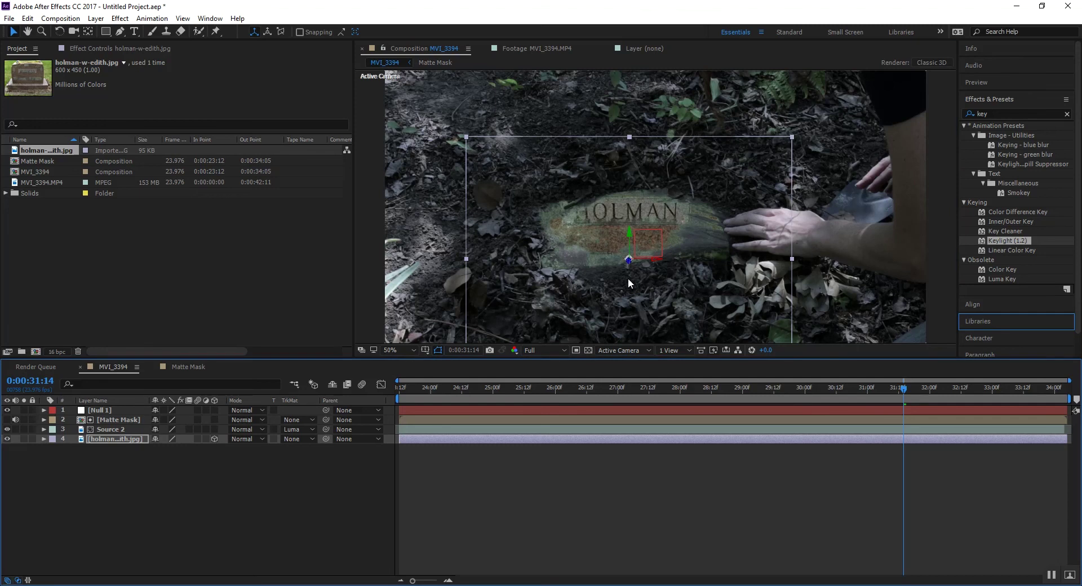
pyautogui.press('w')
pyautogui.moveTo(628, 279); pyautogui.dragTo(632, 277)
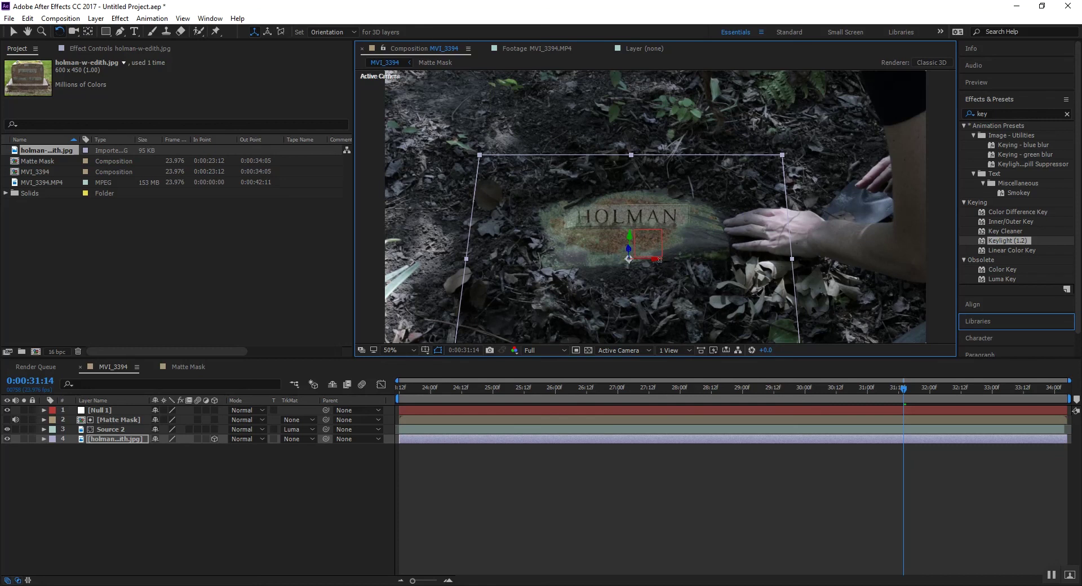
pyautogui.moveTo(659, 259); pyautogui.dragTo(620, 290)
pyautogui.press('v')
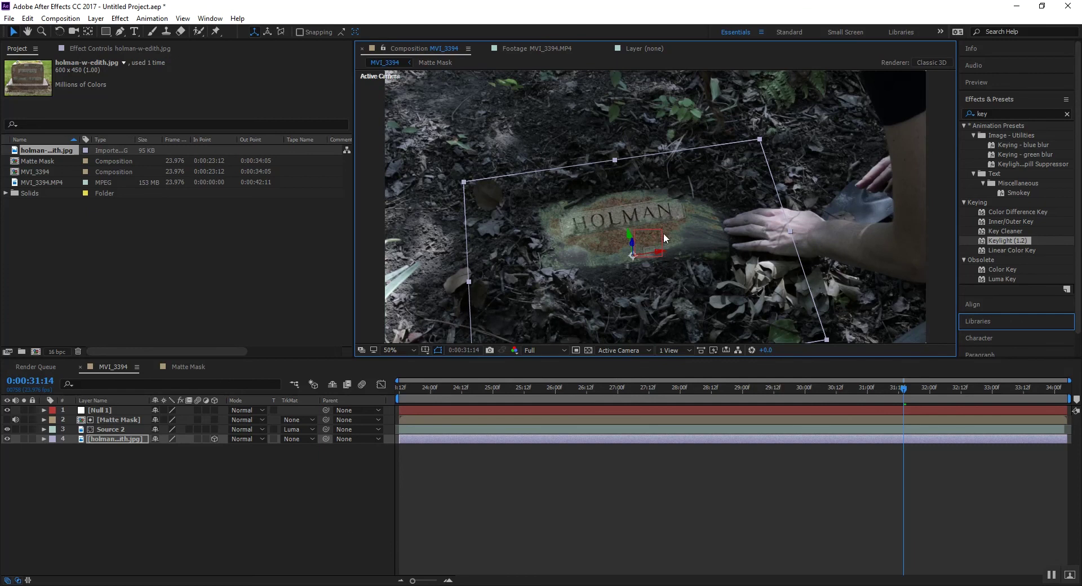
pyautogui.press('w')
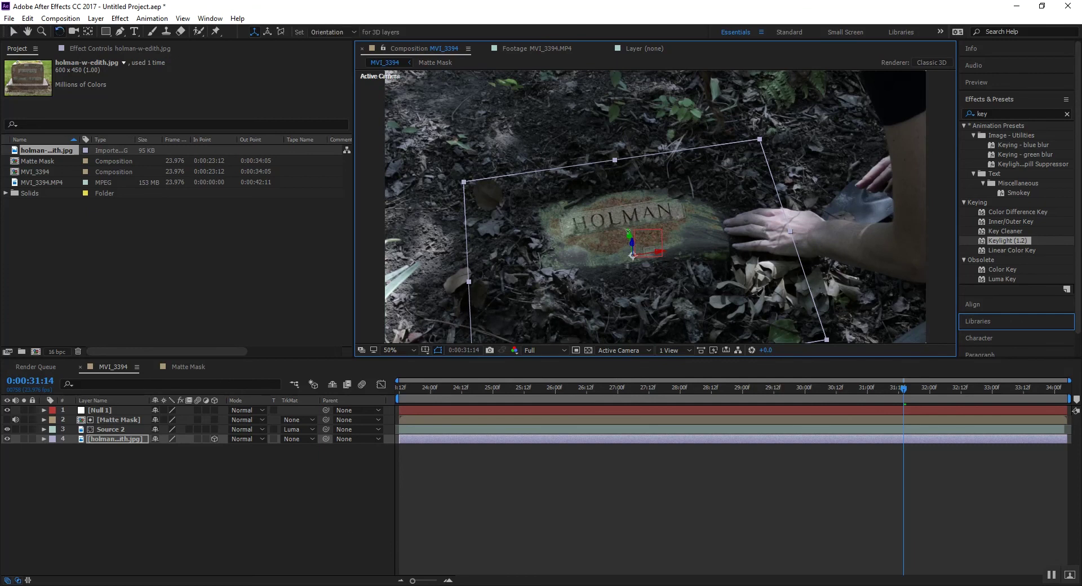
pyautogui.moveTo(791, 231)
pyautogui.mouseDown()
pyautogui.moveTo(769, 187)
pyautogui.moveTo(795, 246)
pyautogui.moveTo(793, 231)
pyautogui.mouseUp()
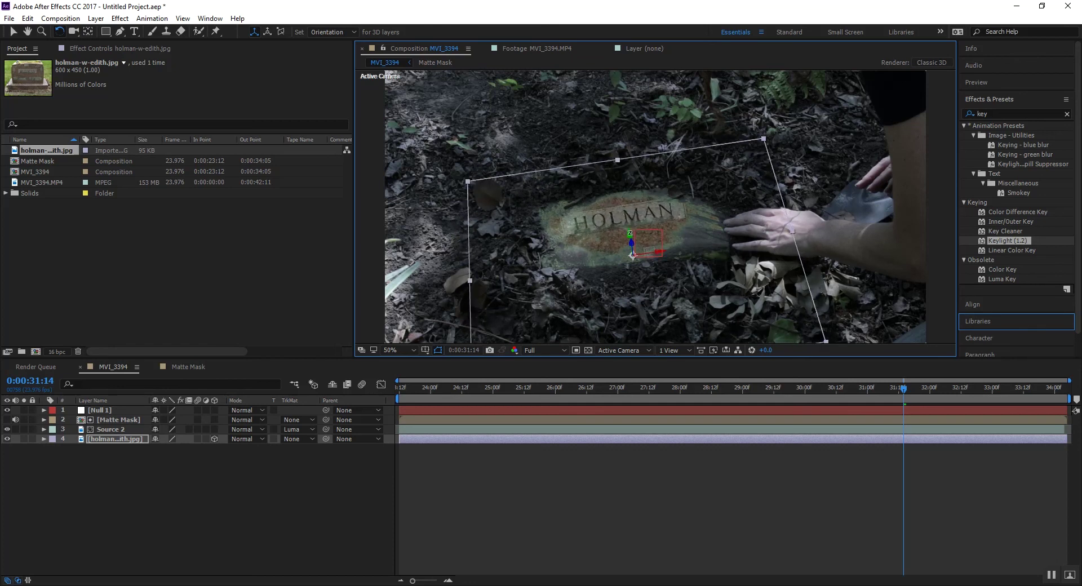
pyautogui.click(334, 492)
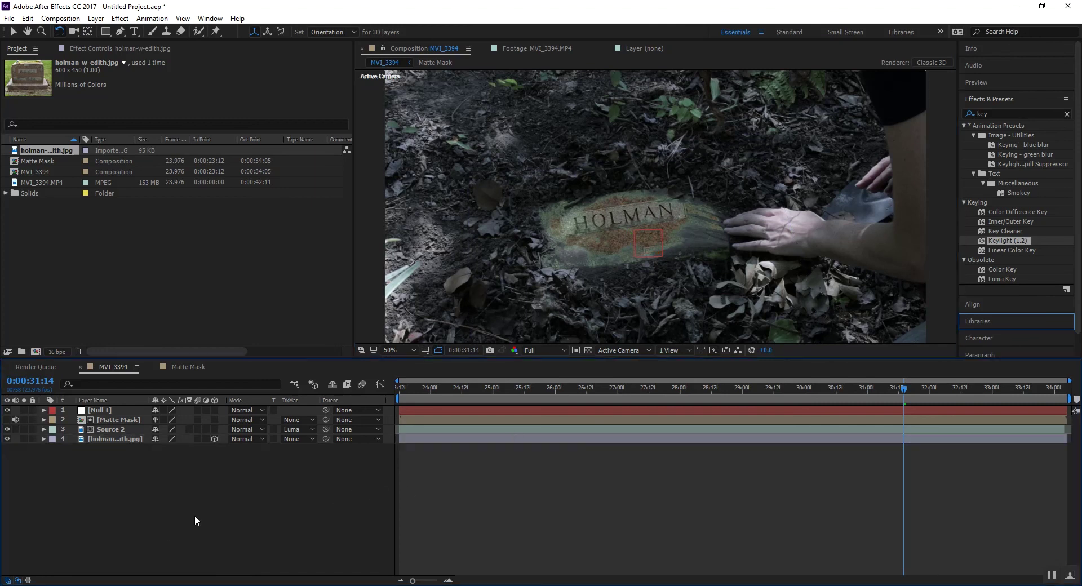
pyautogui.press('v')
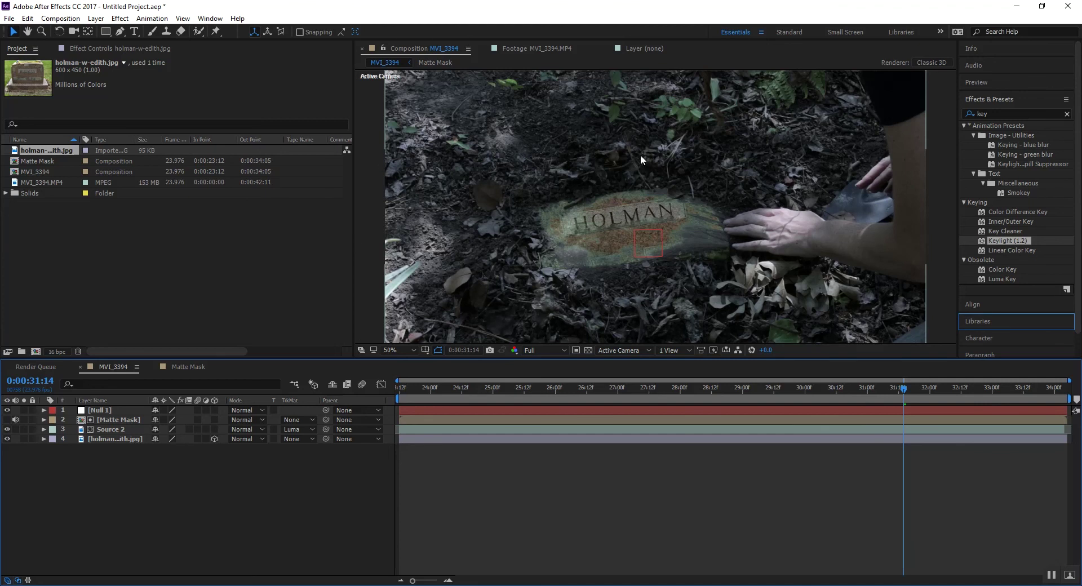
# In the Matte Mask composition, set Source 3's Keylight Clip Black to 48 and Clip White to 87.
pyautogui.doubleClick(113, 420)
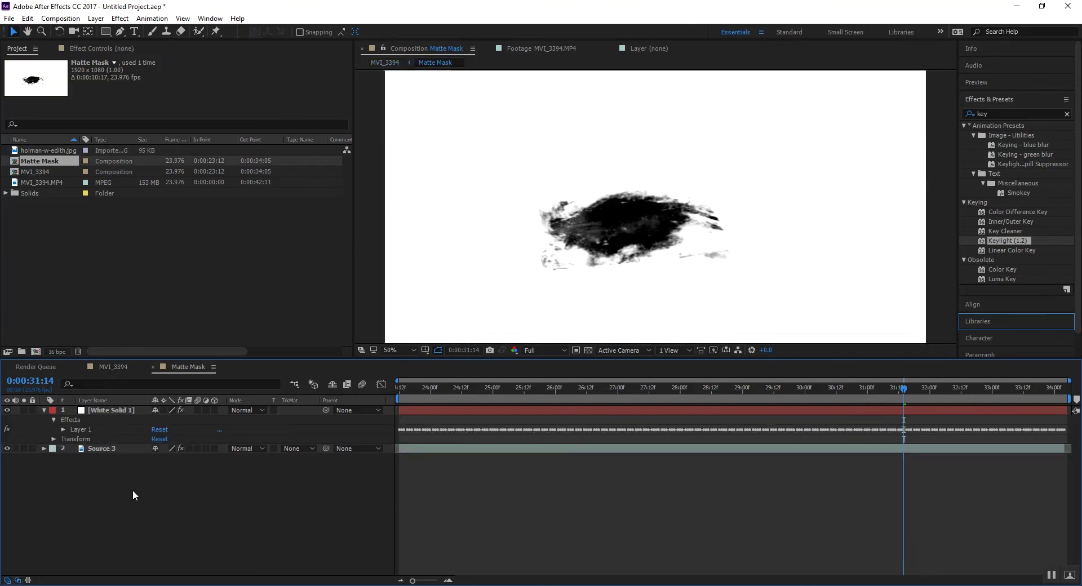
pyautogui.click(110, 409)
pyautogui.click(107, 448)
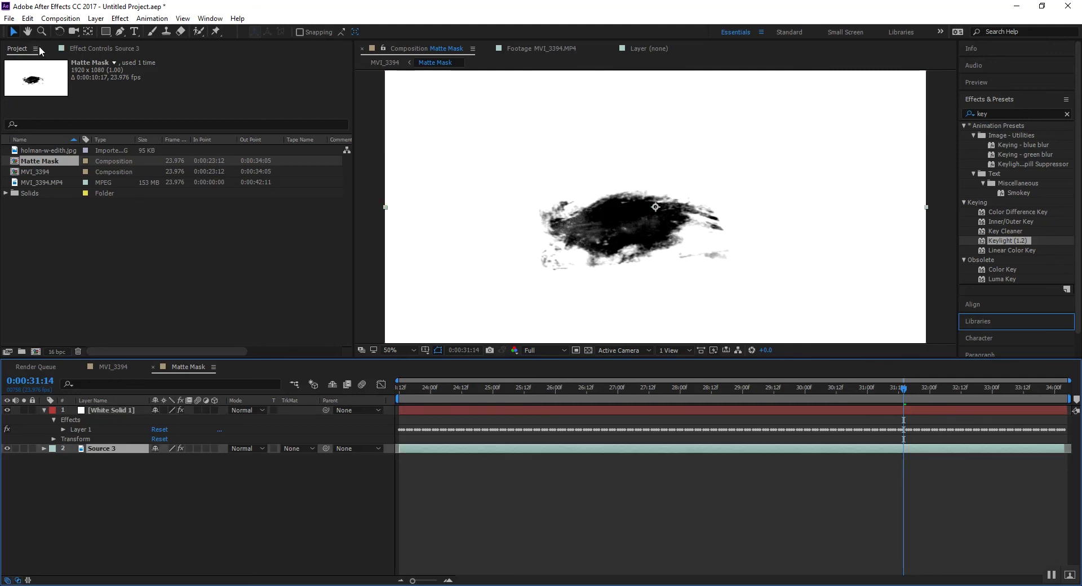
pyautogui.click(88, 45)
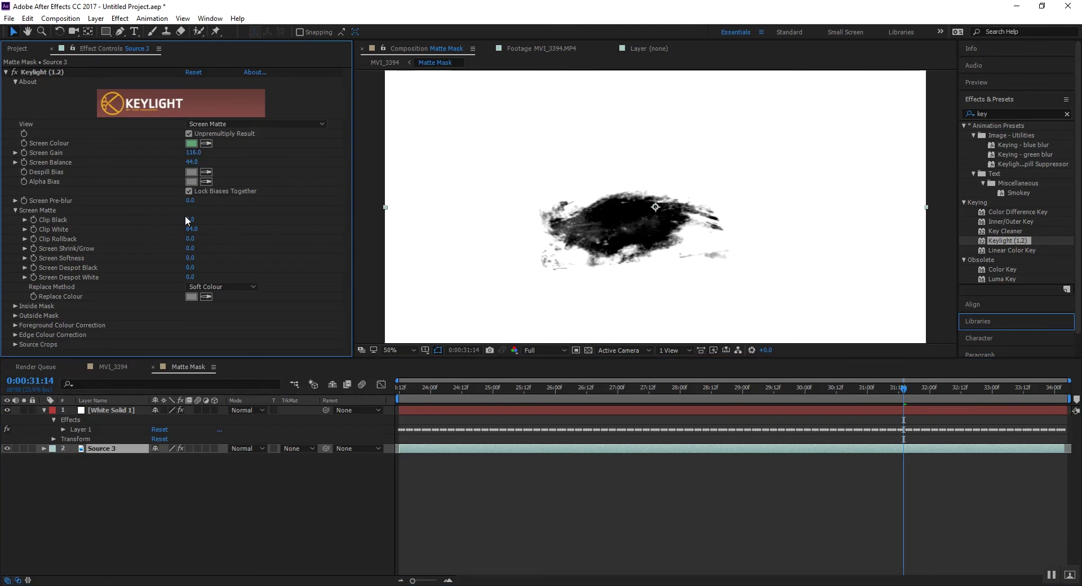
pyautogui.moveTo(188, 222)
pyautogui.mouseDown()
pyautogui.moveTo(212, 215)
pyautogui.moveTo(193, 227)
pyautogui.mouseUp()
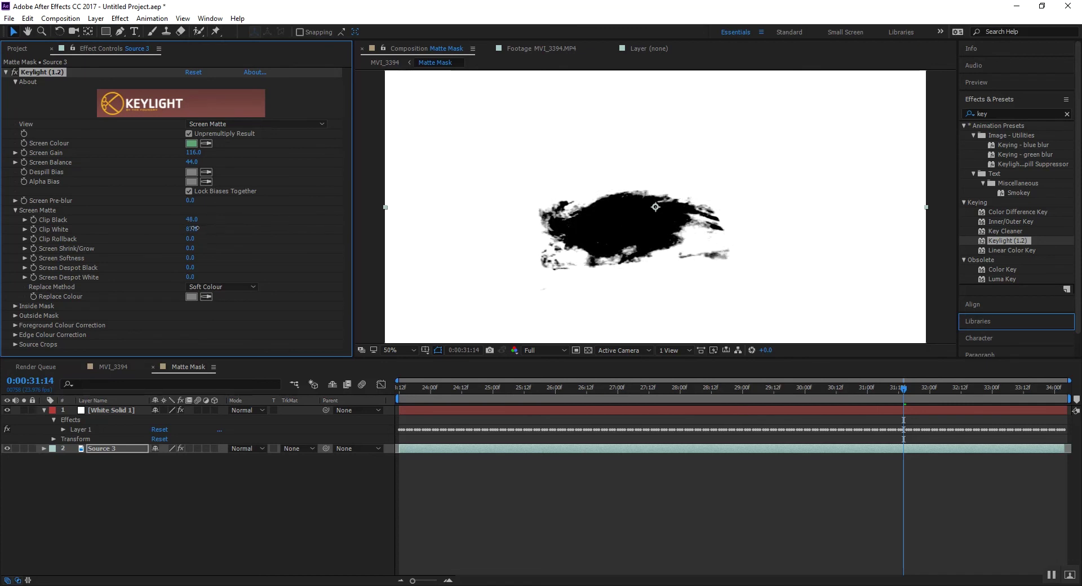
pyautogui.click(180, 486)
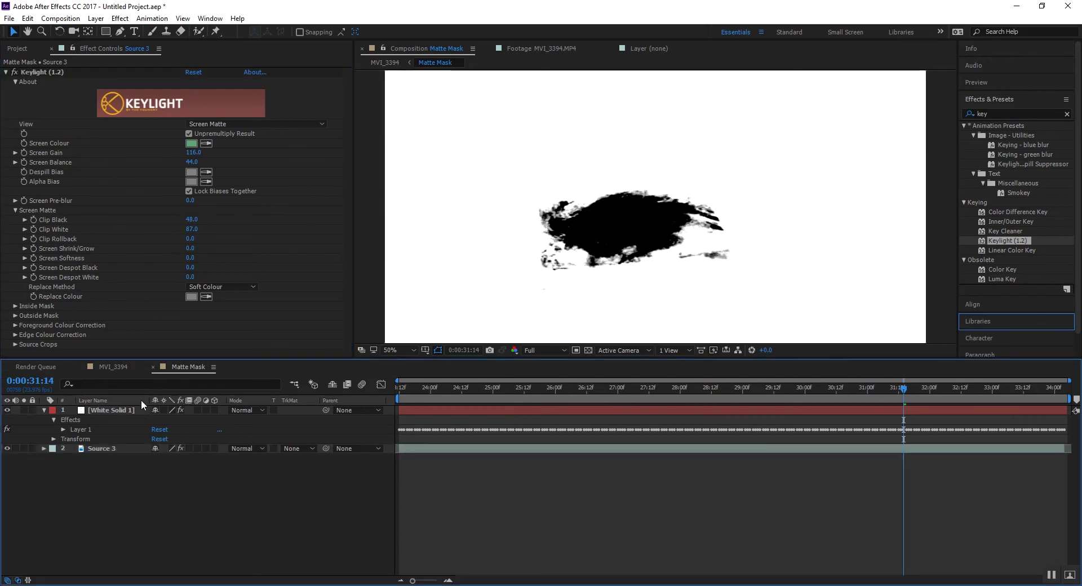
# Return to the MVI_3394 composition and create a new adjustment layer above all other layers.
pyautogui.click(118, 367)
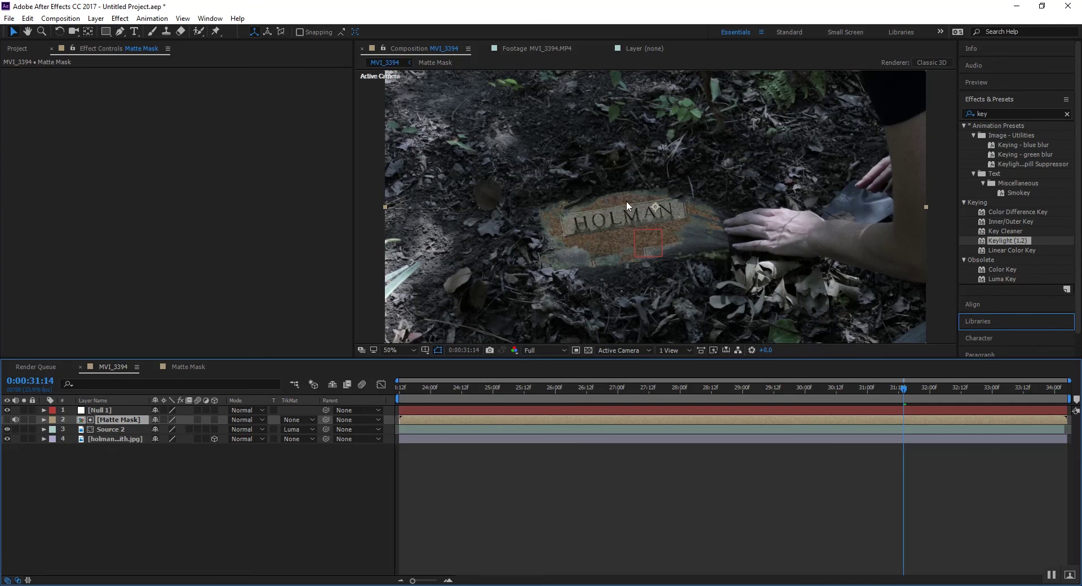
pyautogui.click(319, 447)
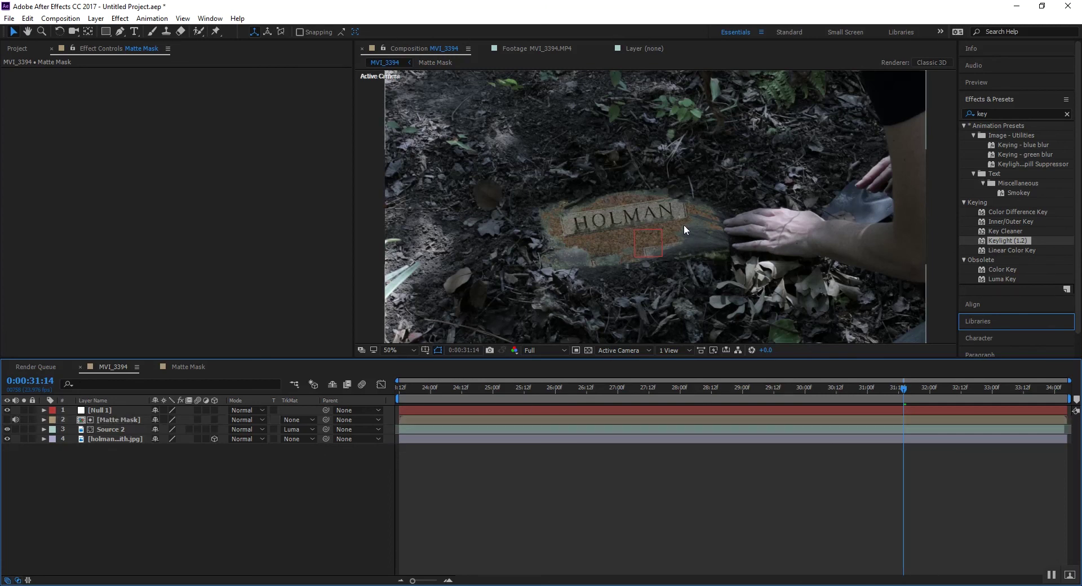
pyautogui.rightClick(231, 522)
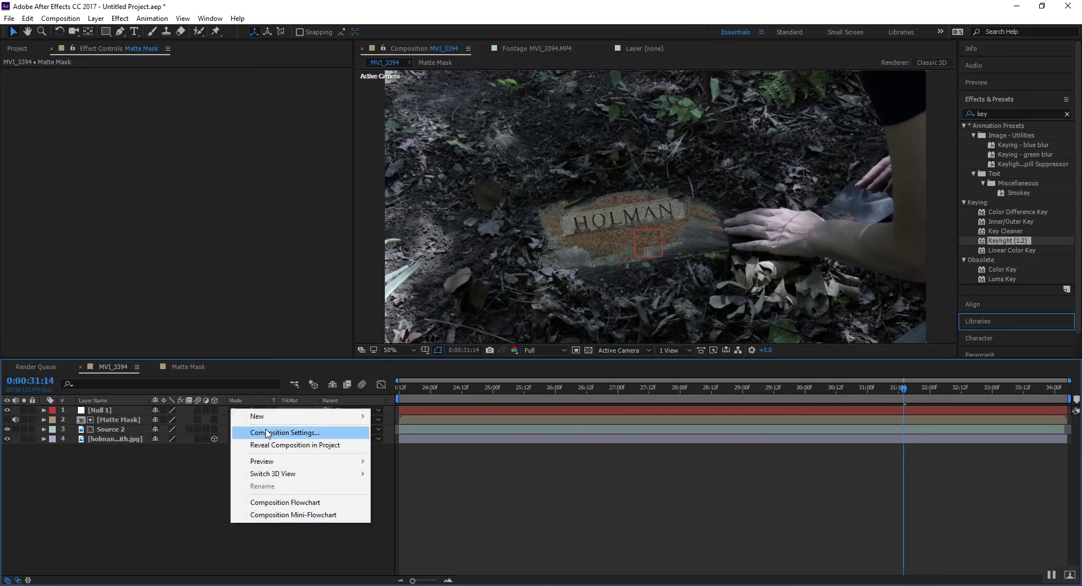
pyautogui.moveTo(352, 417)
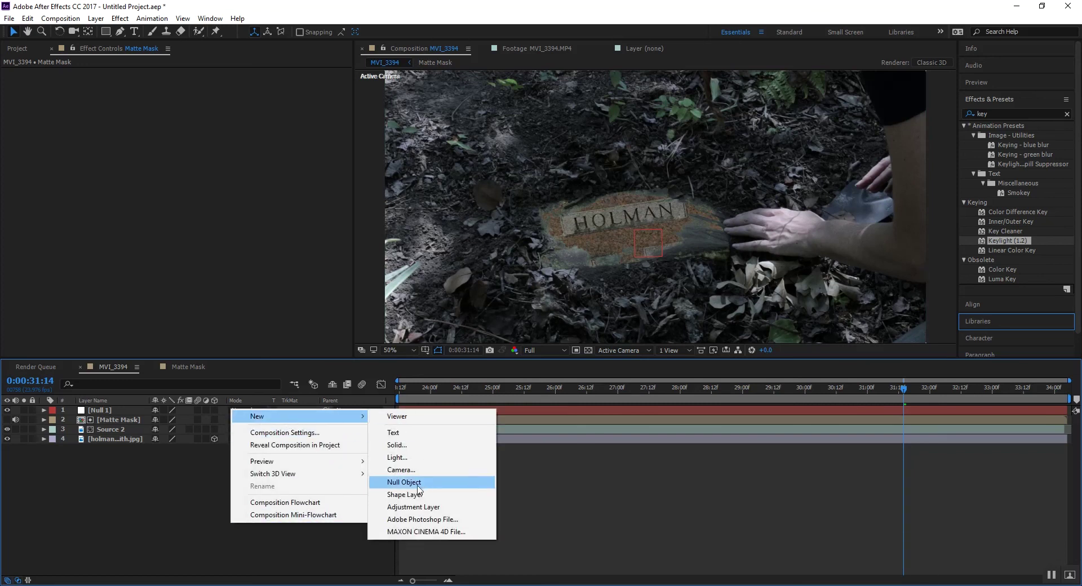
pyautogui.click(414, 507)
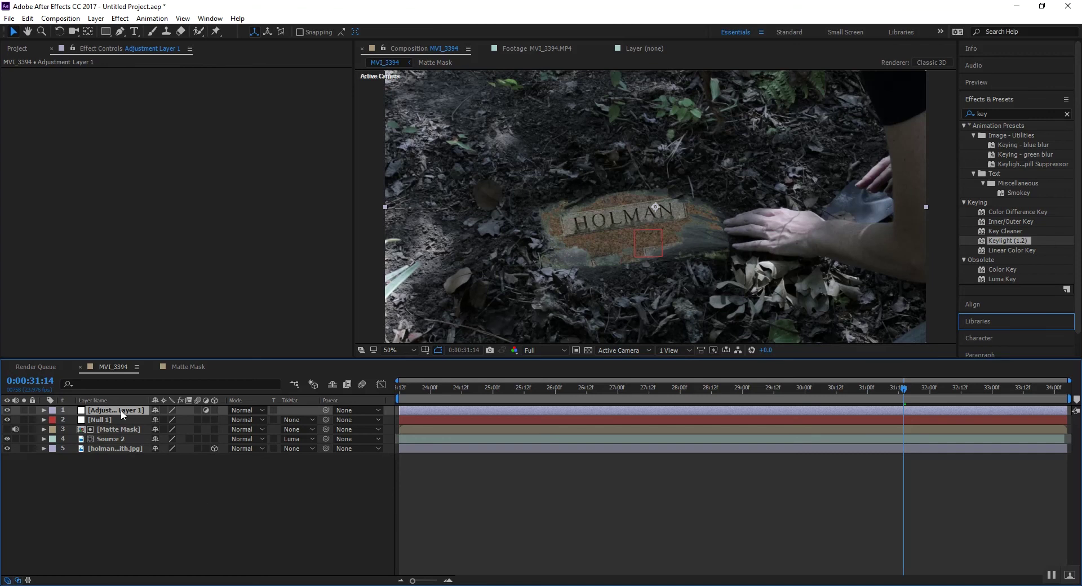
# Draw a closed four-point mask on the adjustment layer around the gravestone hole with the Pen tool.
pyautogui.click(120, 32)
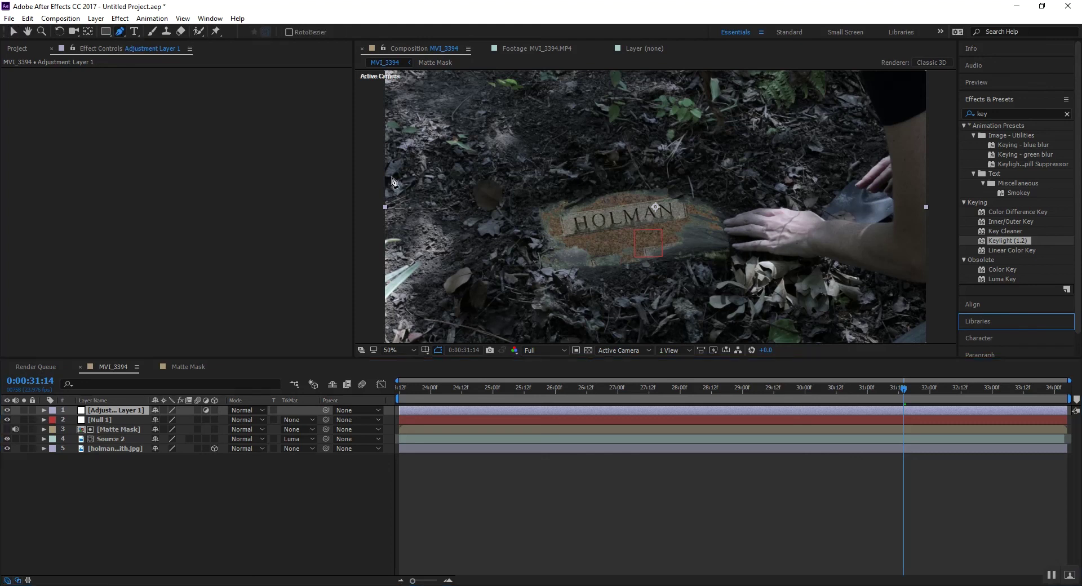
pyautogui.click(501, 168)
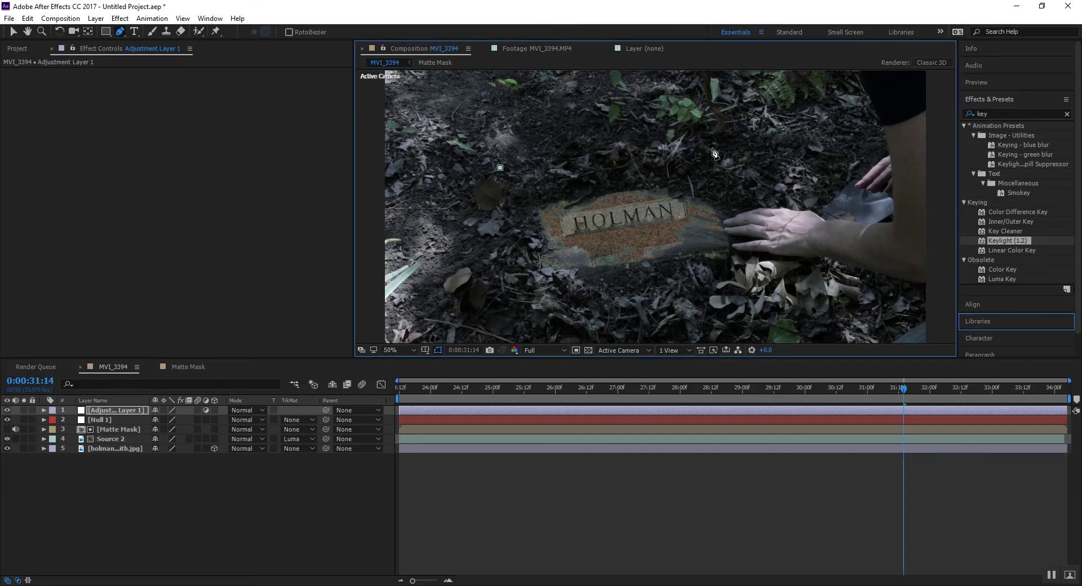
pyautogui.click(717, 147)
pyautogui.click(771, 261)
pyautogui.click(532, 310)
pyautogui.click(500, 168)
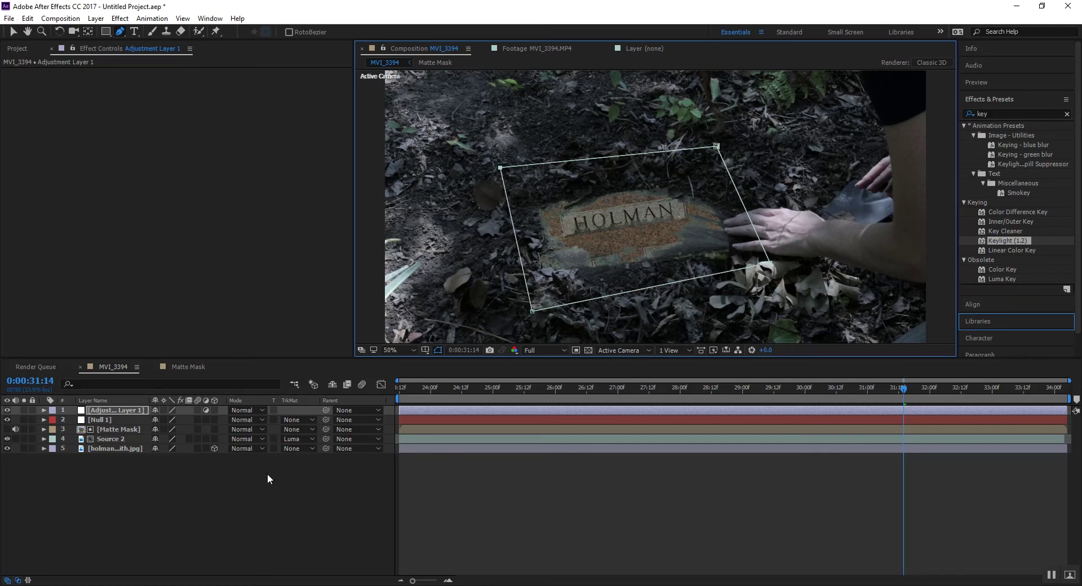
pyautogui.click(165, 484)
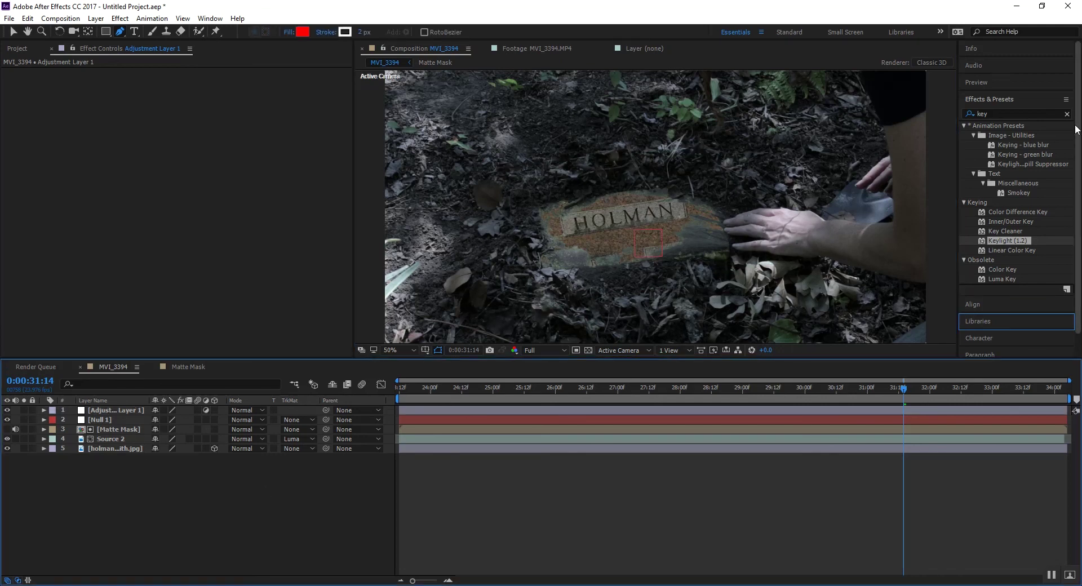
# Find the Hue/Saturation effect and apply it to the adjustment layer.
pyautogui.click(1010, 116)
pyautogui.click(1009, 116)
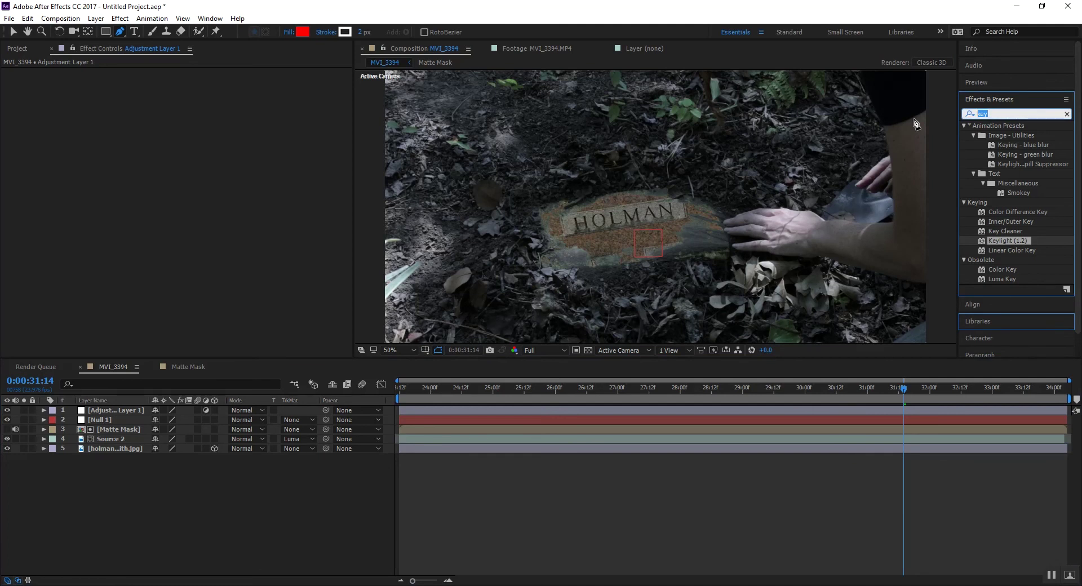
pyautogui.write('hue')
pyautogui.moveTo(1006, 172); pyautogui.dragTo(120, 410)
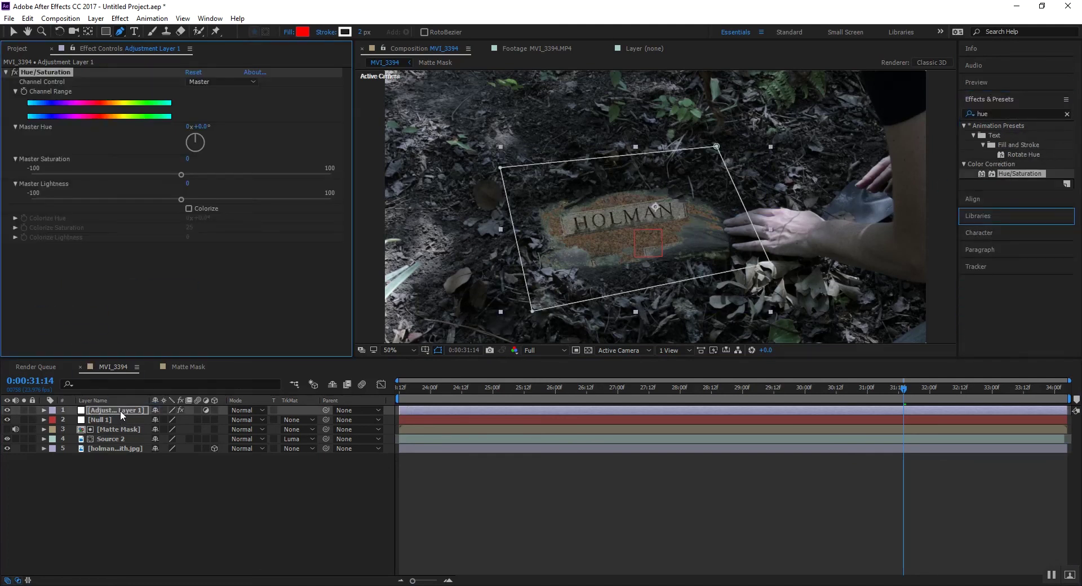
pyautogui.press('v')
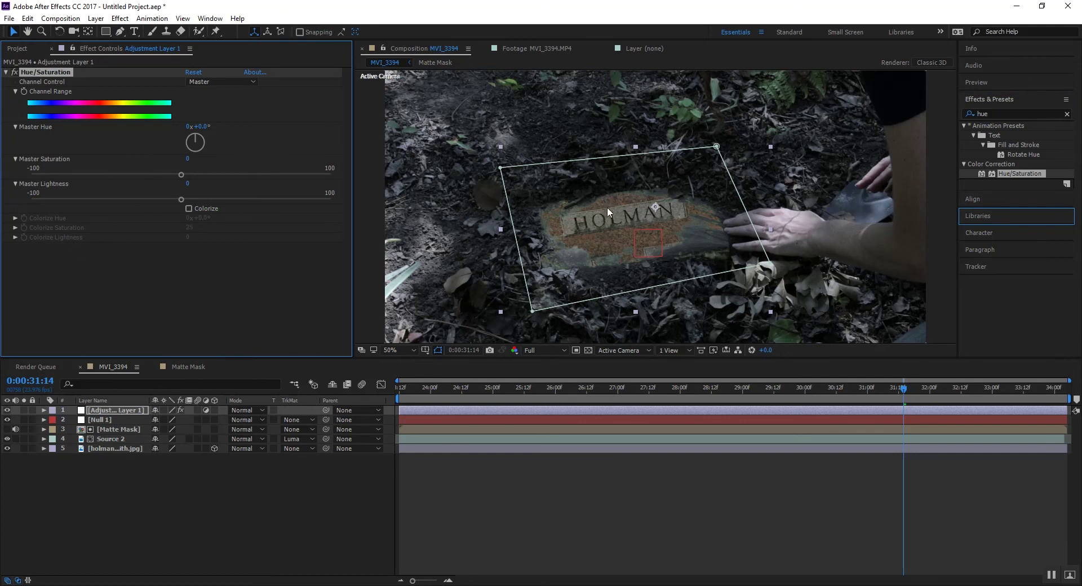
# In Hue/Saturation, choose the Greens channel and set Green Saturation to -99 and Green Lightness to -50.
pyautogui.click(232, 81)
pyautogui.click(226, 135)
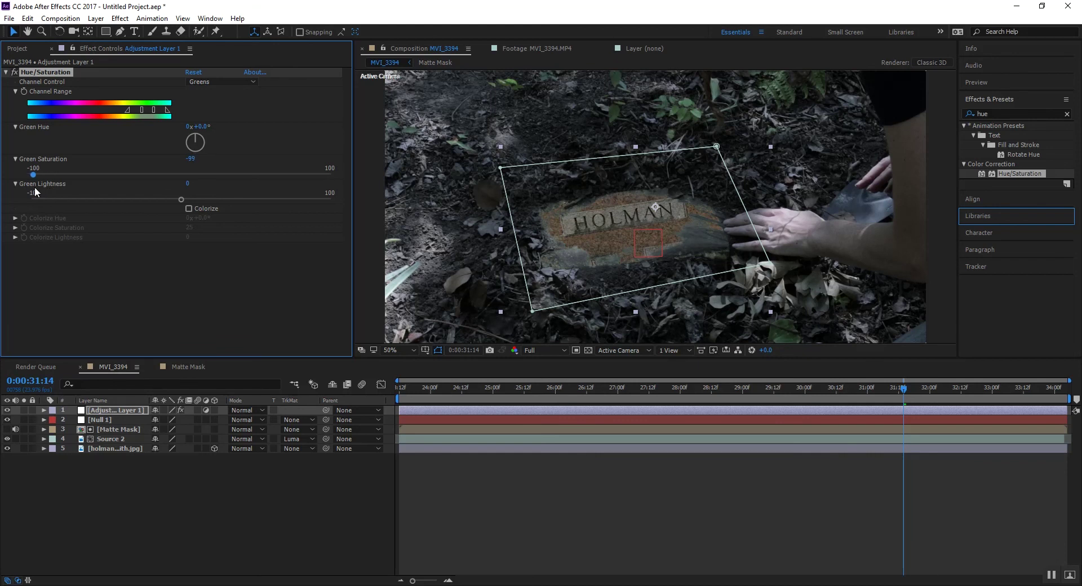
pyautogui.moveTo(180, 200); pyautogui.dragTo(106, 200)
# Widen the Greens channel range on both sides and set Green Hue to -71°.
pyautogui.moveTo(168, 110)
pyautogui.mouseDown()
pyautogui.moveTo(183, 109)
pyautogui.moveTo(105, 111)
pyautogui.moveTo(159, 112)
pyautogui.moveTo(121, 112)
pyautogui.moveTo(134, 112)
pyautogui.mouseUp()
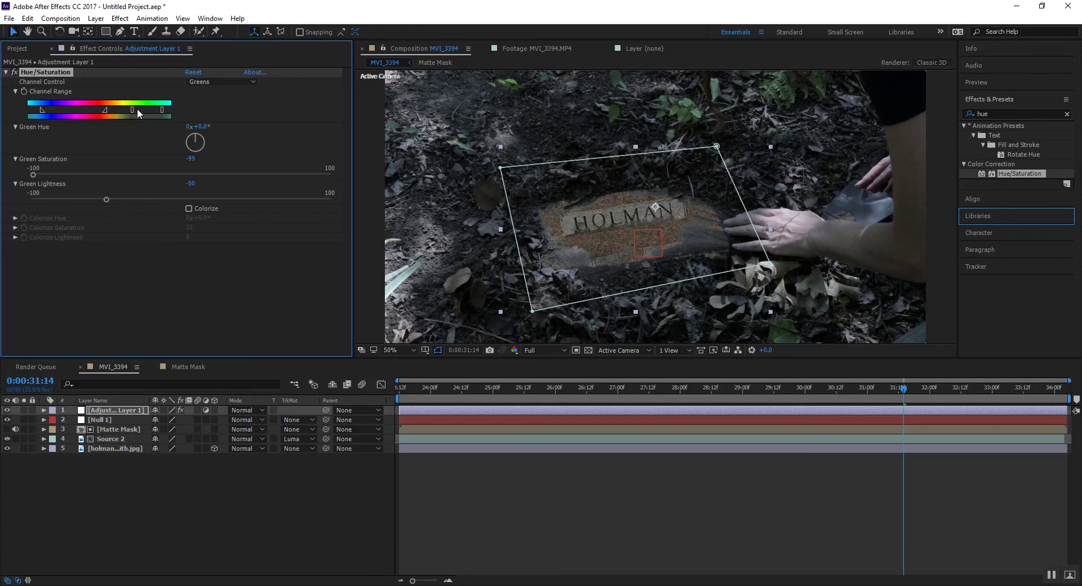
pyautogui.moveTo(194, 134)
pyautogui.mouseDown()
pyautogui.moveTo(187, 145)
pyautogui.moveTo(143, 114)
pyautogui.moveTo(154, 114)
pyautogui.mouseUp()
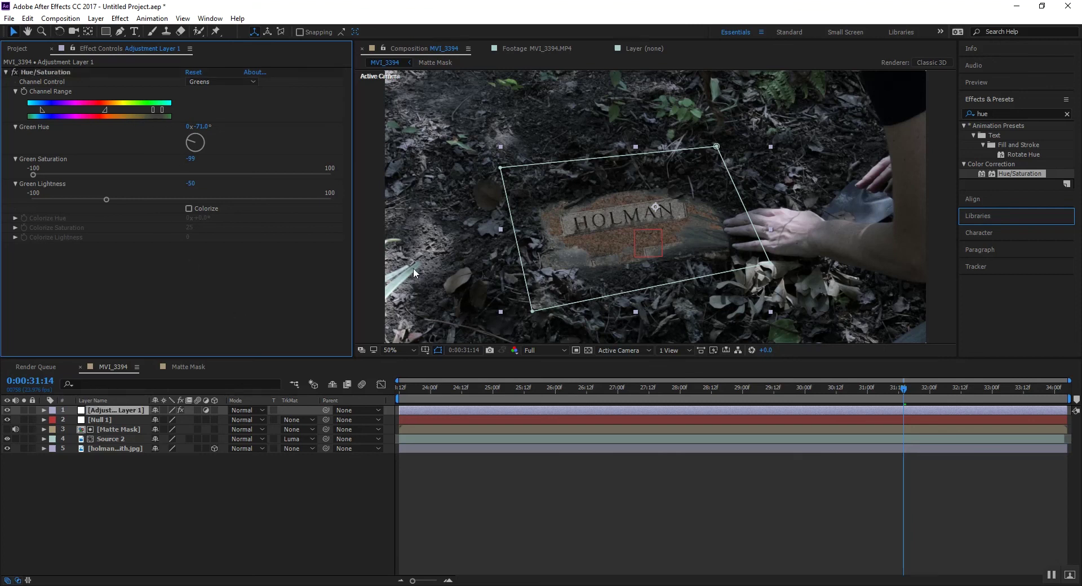
pyautogui.click(193, 531)
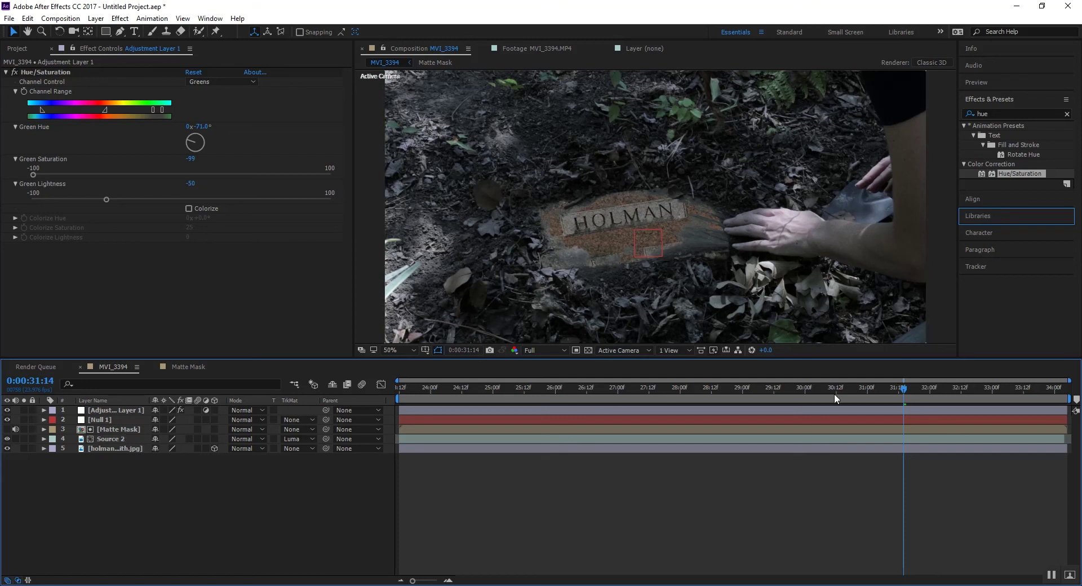
# Parent the gravestone layer and the adjustment layer to Null 1, and check the tracking back to 0:00:28:07.
pyautogui.click(128, 449)
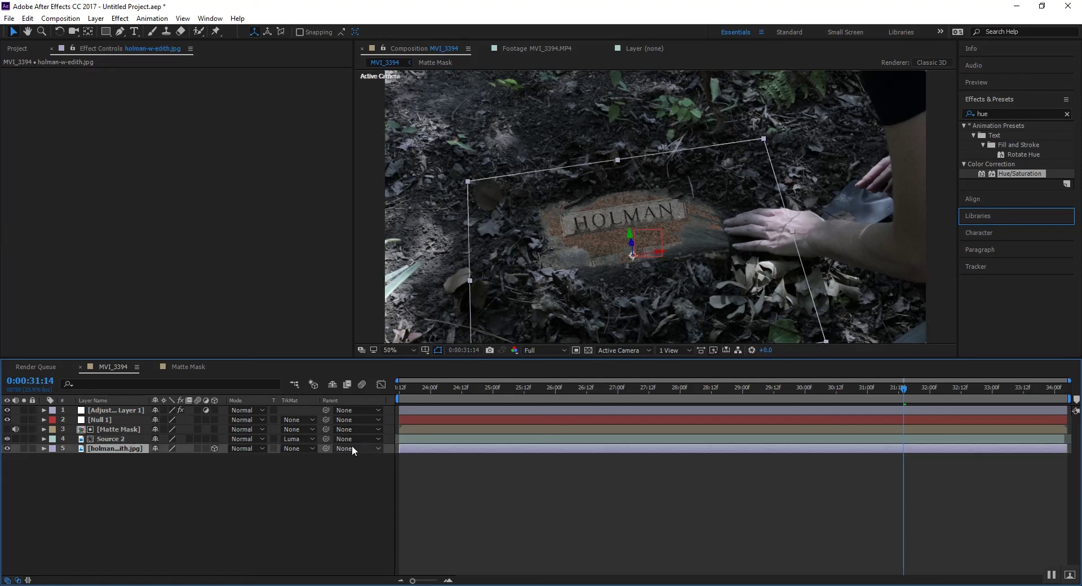
pyautogui.moveTo(324, 449); pyautogui.dragTo(105, 418)
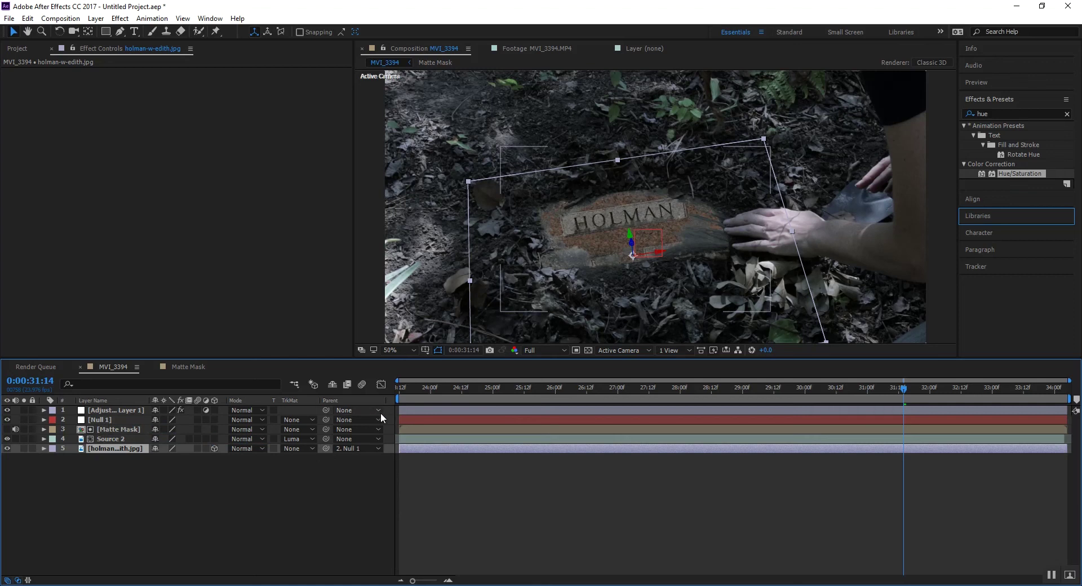
pyautogui.moveTo(326, 411); pyautogui.dragTo(154, 426)
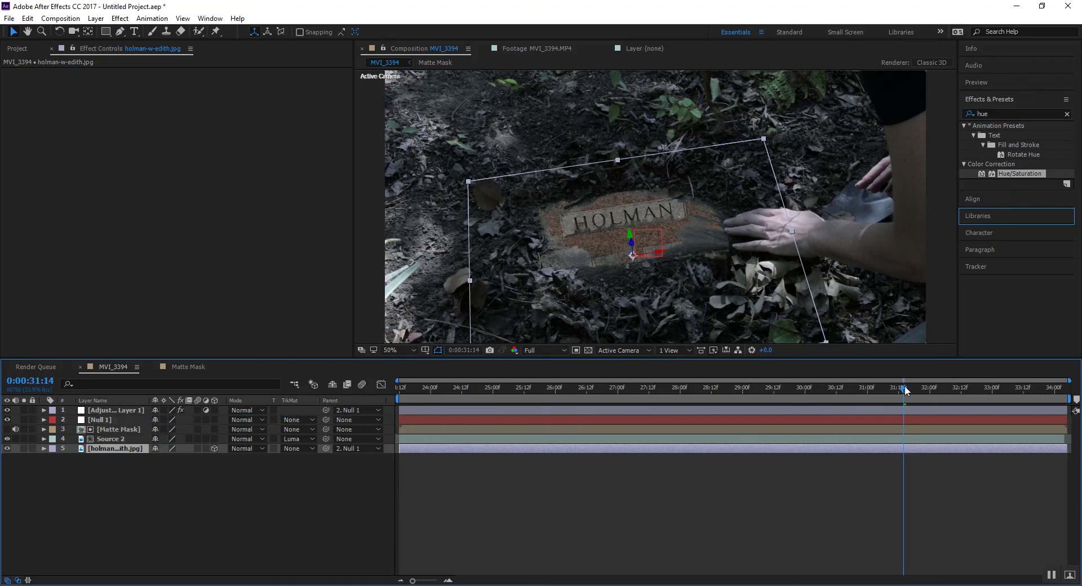
pyautogui.moveTo(905, 390); pyautogui.dragTo(700, 390)
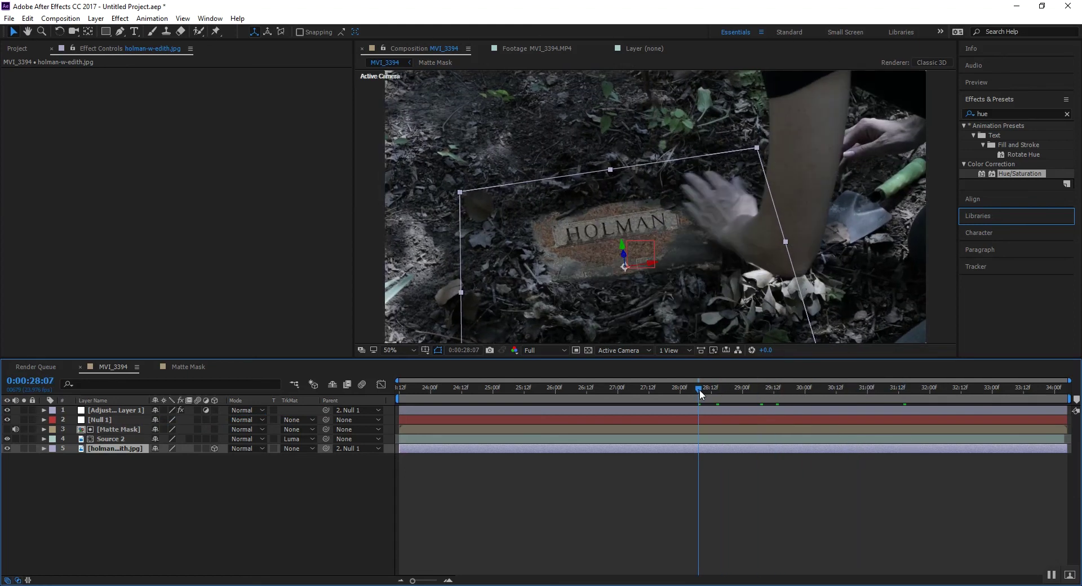